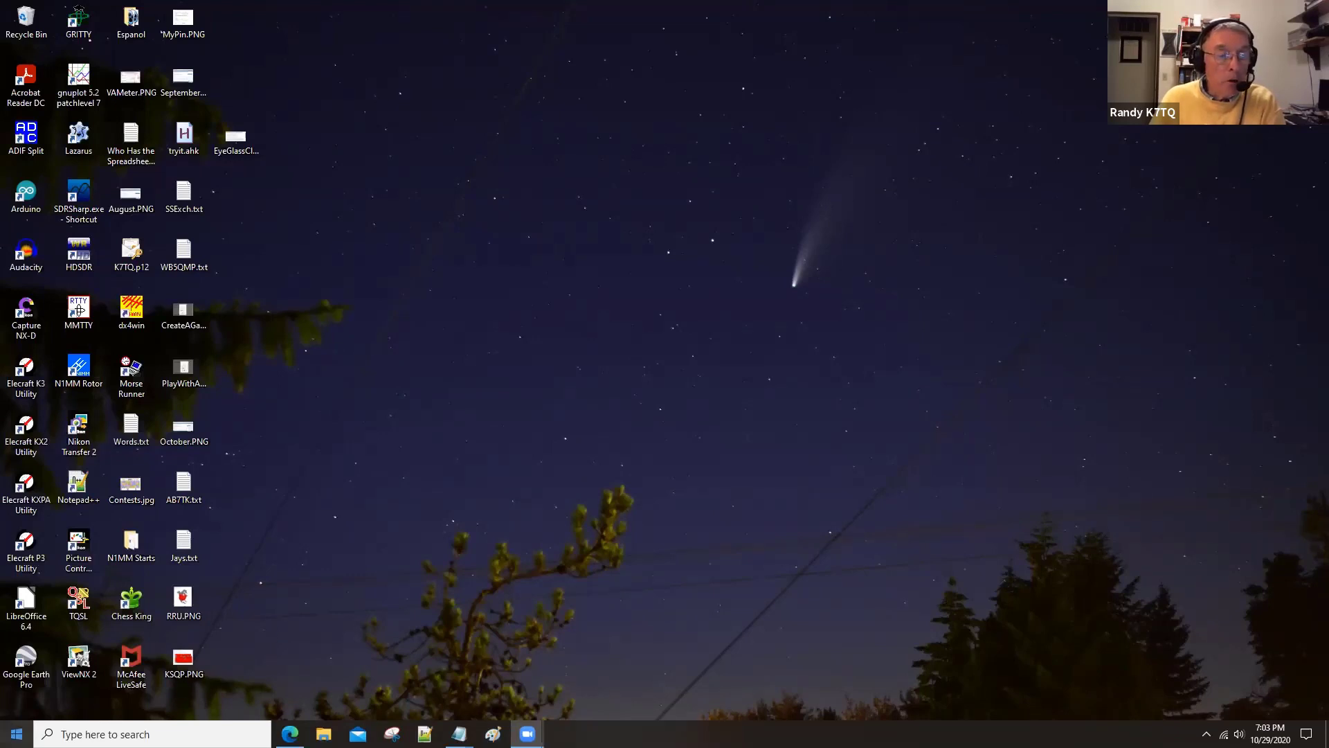
Launch the ve7cc cluster client, connect it to node WS7I-1, and bring up the Jays.txt note with the node address.
{"action": "key", "text": "super"}
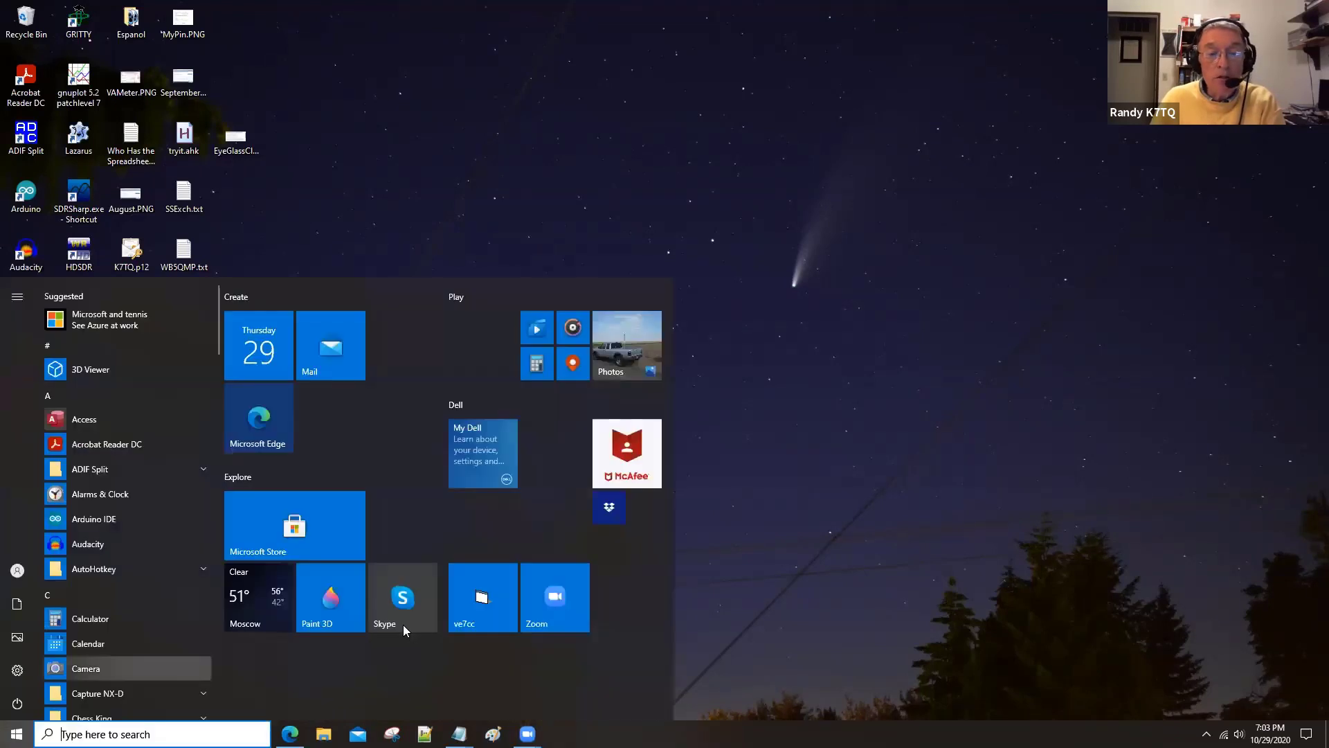
{"action": "left_click", "coordinate": [477, 602]}
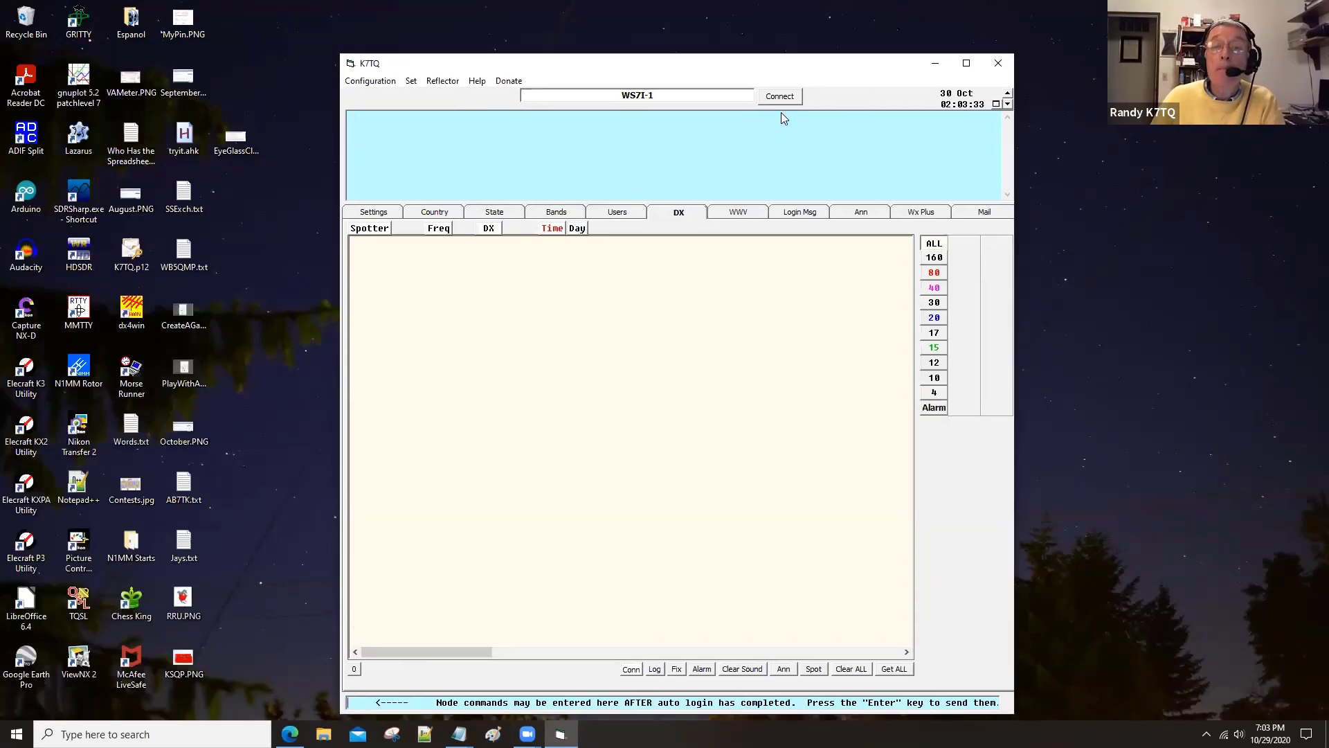
{"action": "left_click", "coordinate": [639, 102]}
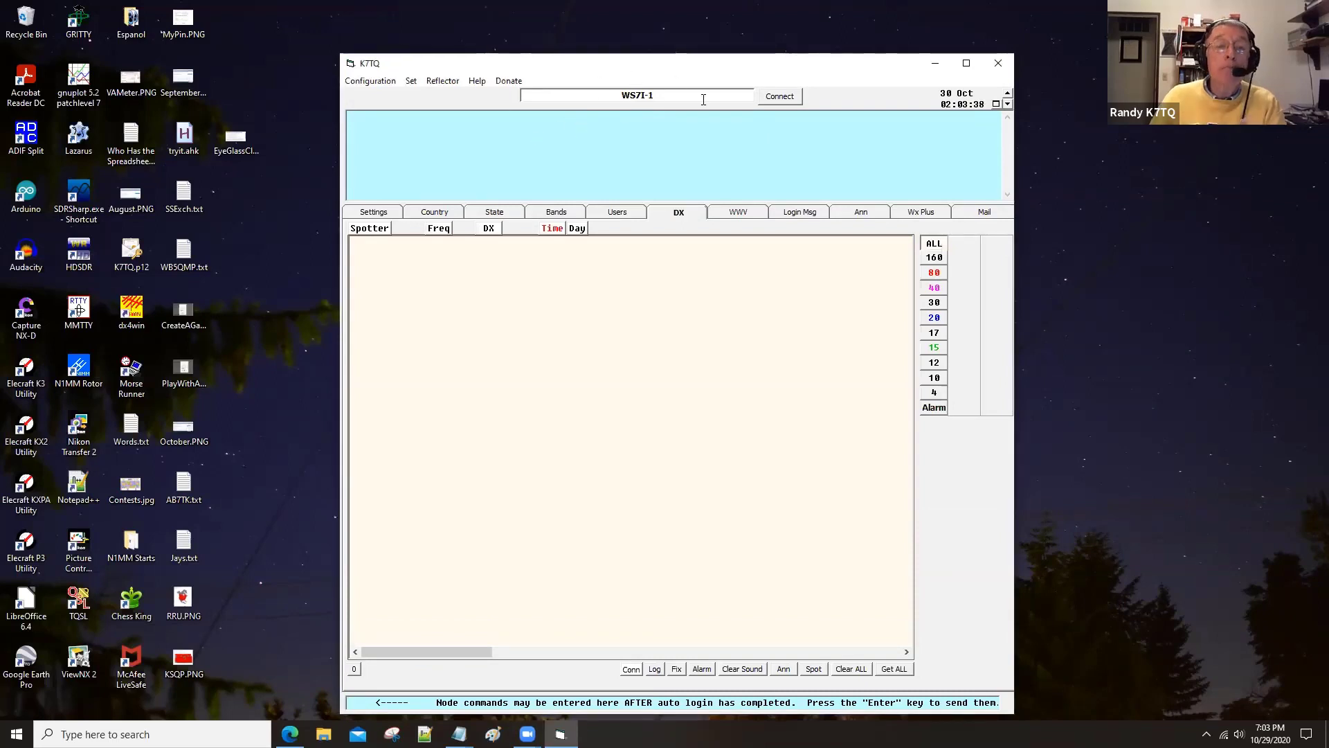
{"action": "left_click", "coordinate": [780, 97]}
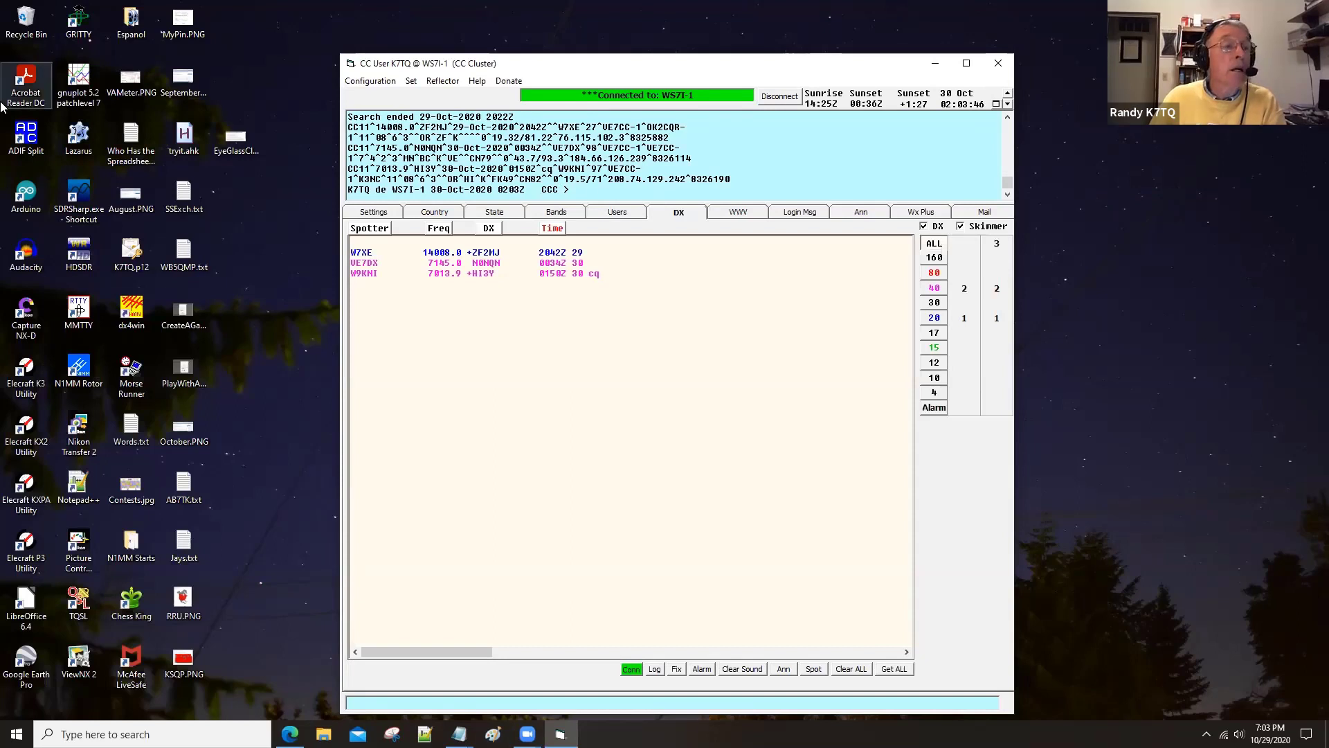
{"action": "key", "text": "alt+Tab"}
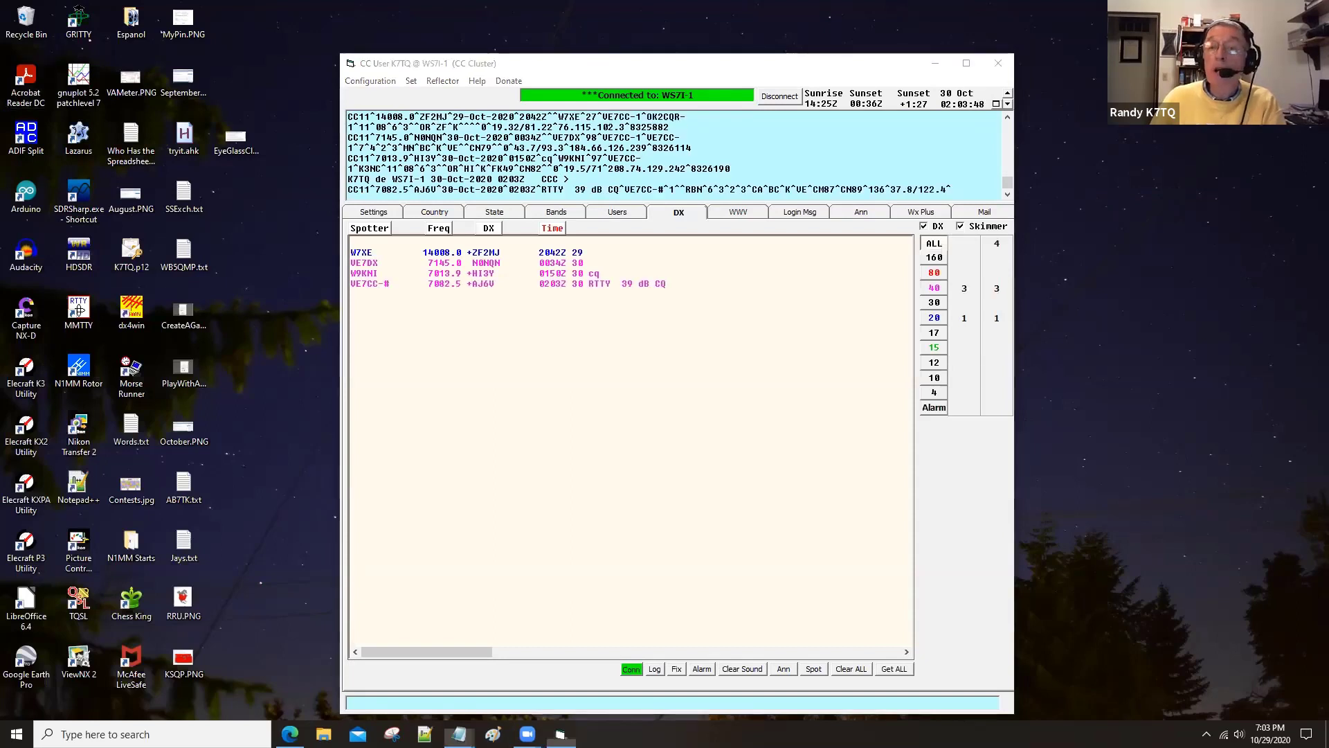
{"action": "key", "text": "alt+Tab"}
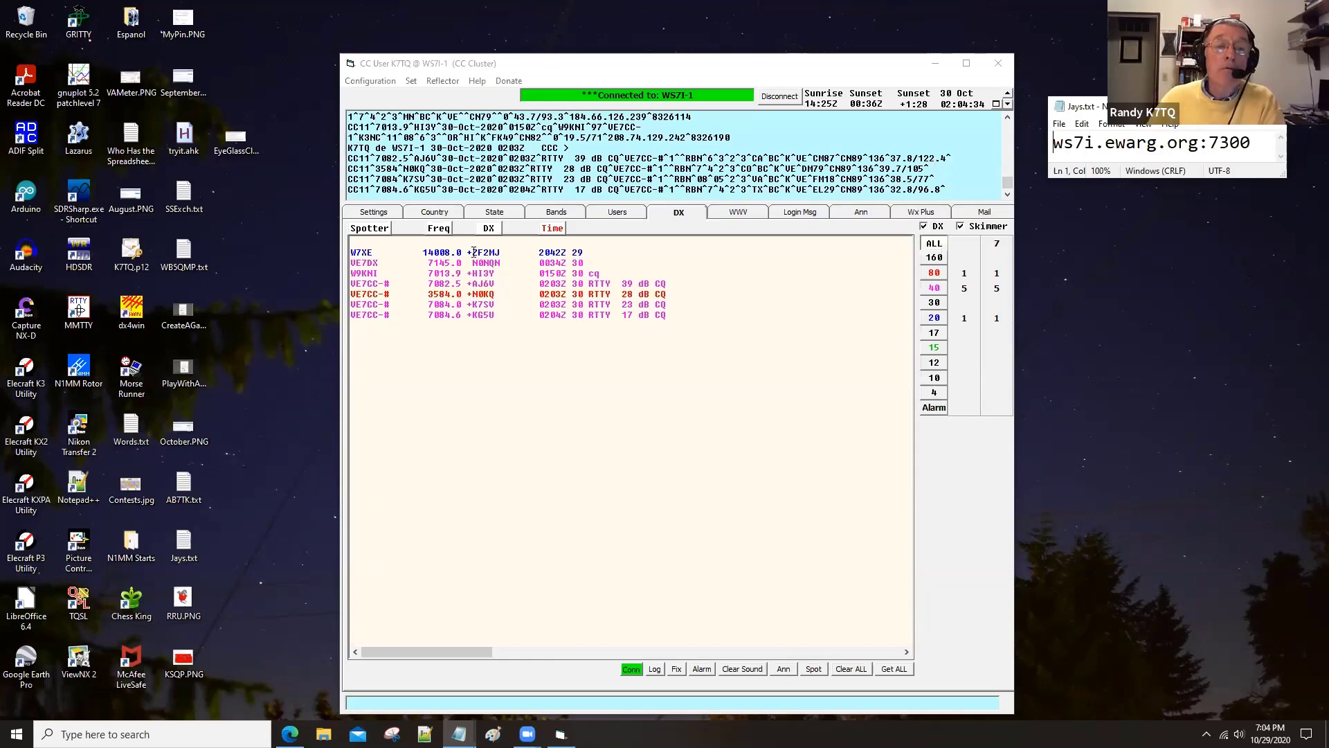
Review the node's general settings and its country and state spot filters, and disconnect from WS7I-1.
{"action": "left_click", "coordinate": [373, 213]}
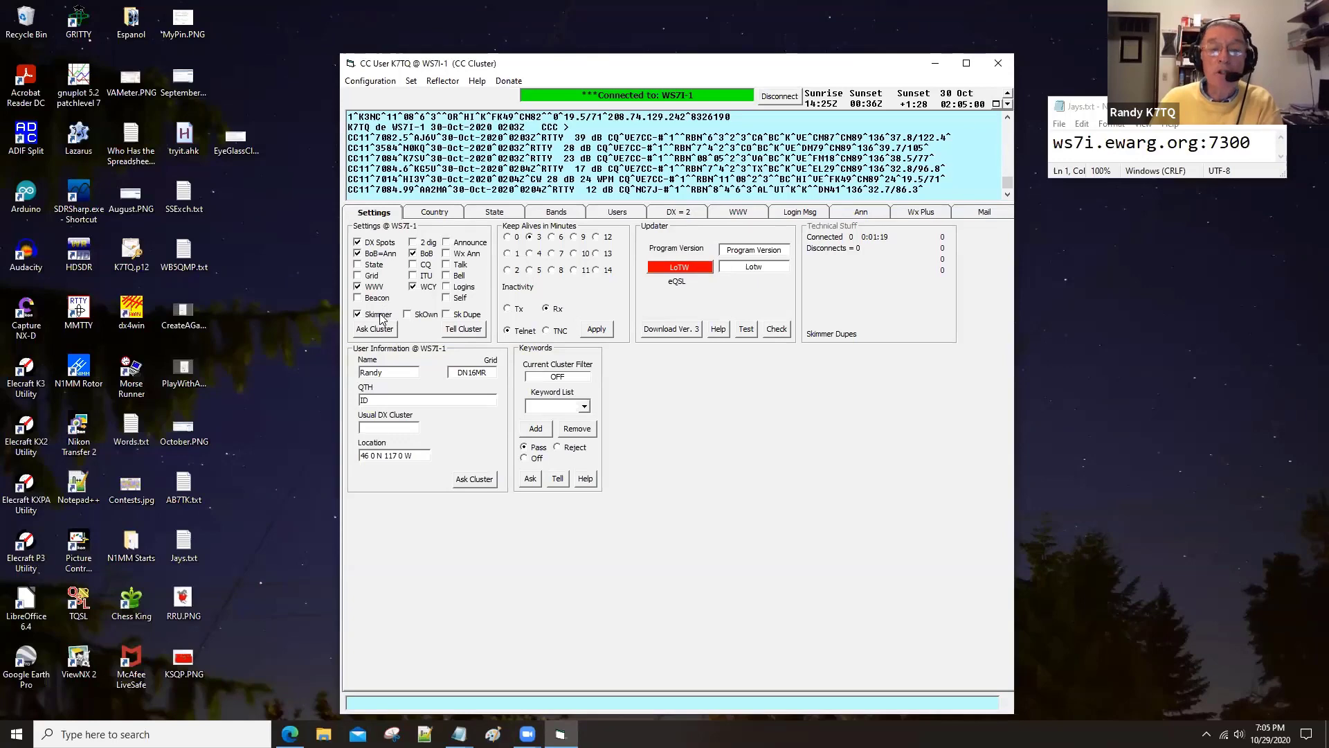
{"action": "left_click", "coordinate": [436, 215]}
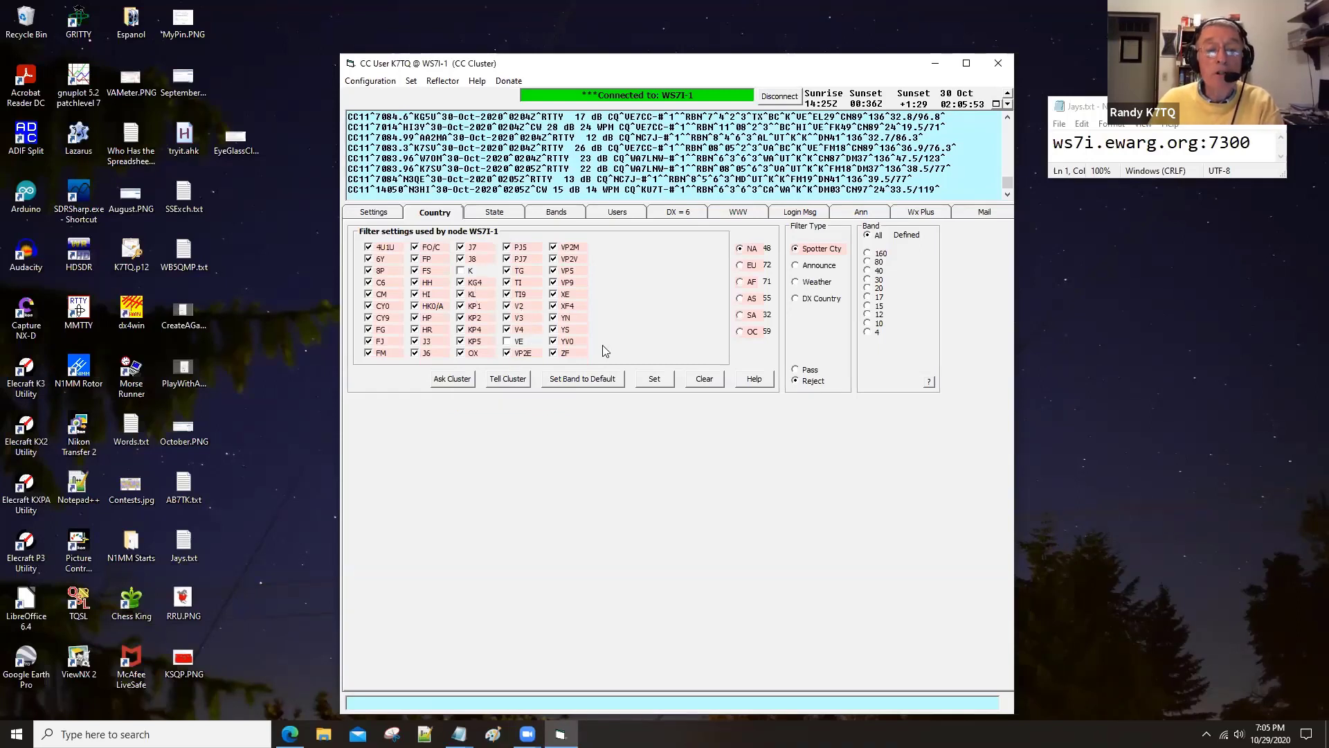
{"action": "left_click", "coordinate": [496, 214]}
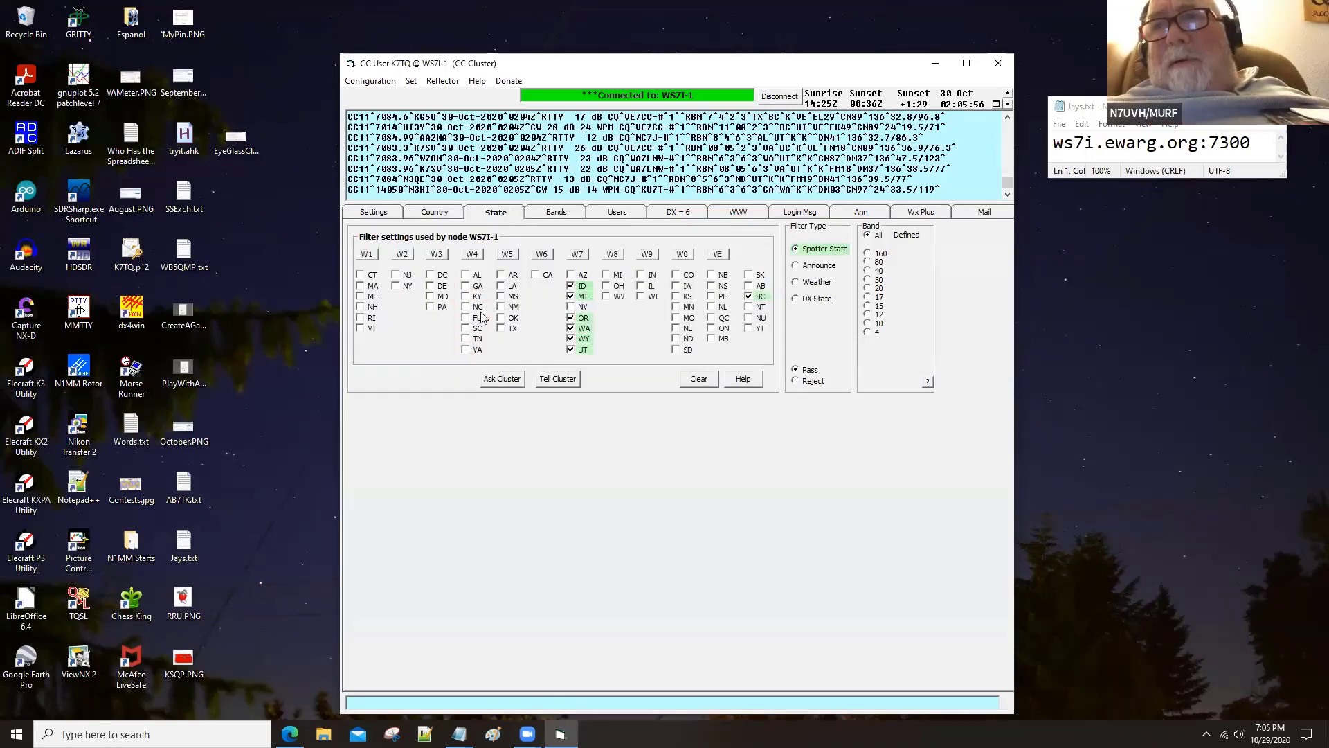
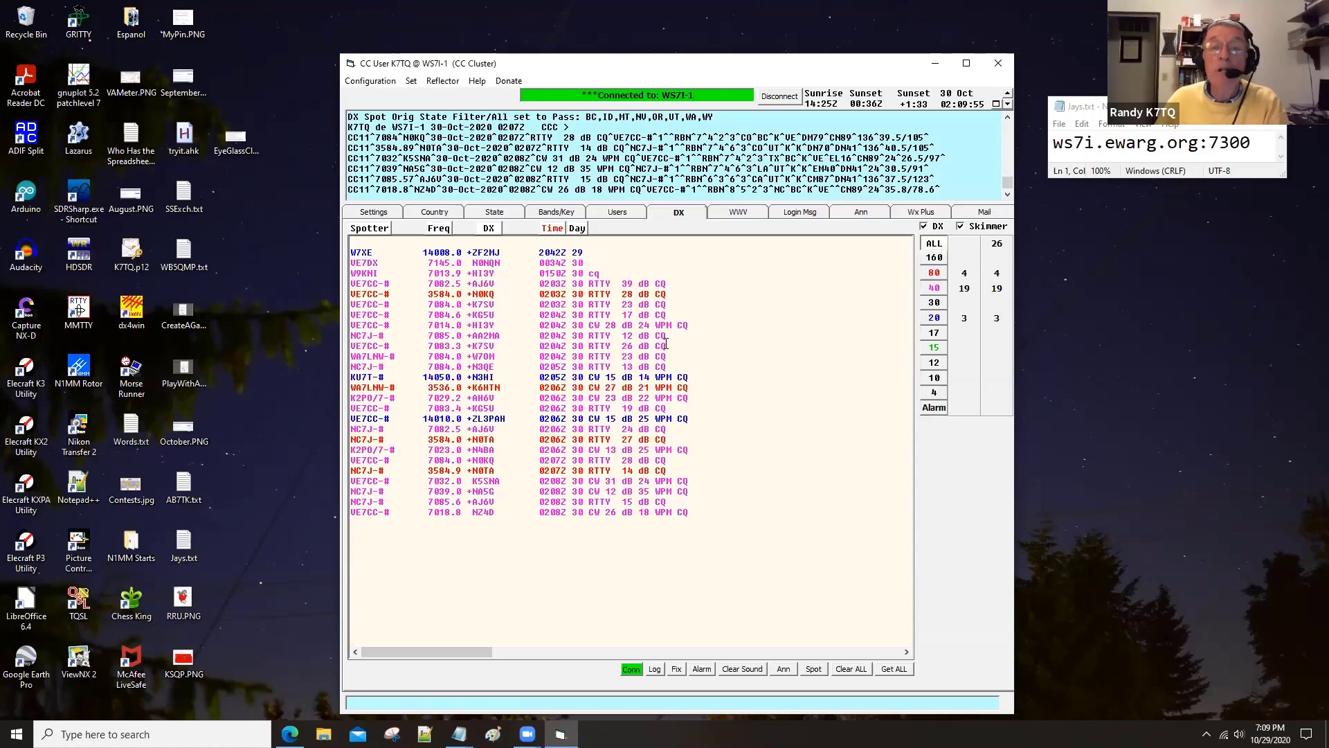
{"action": "left_click", "coordinate": [779, 97]}
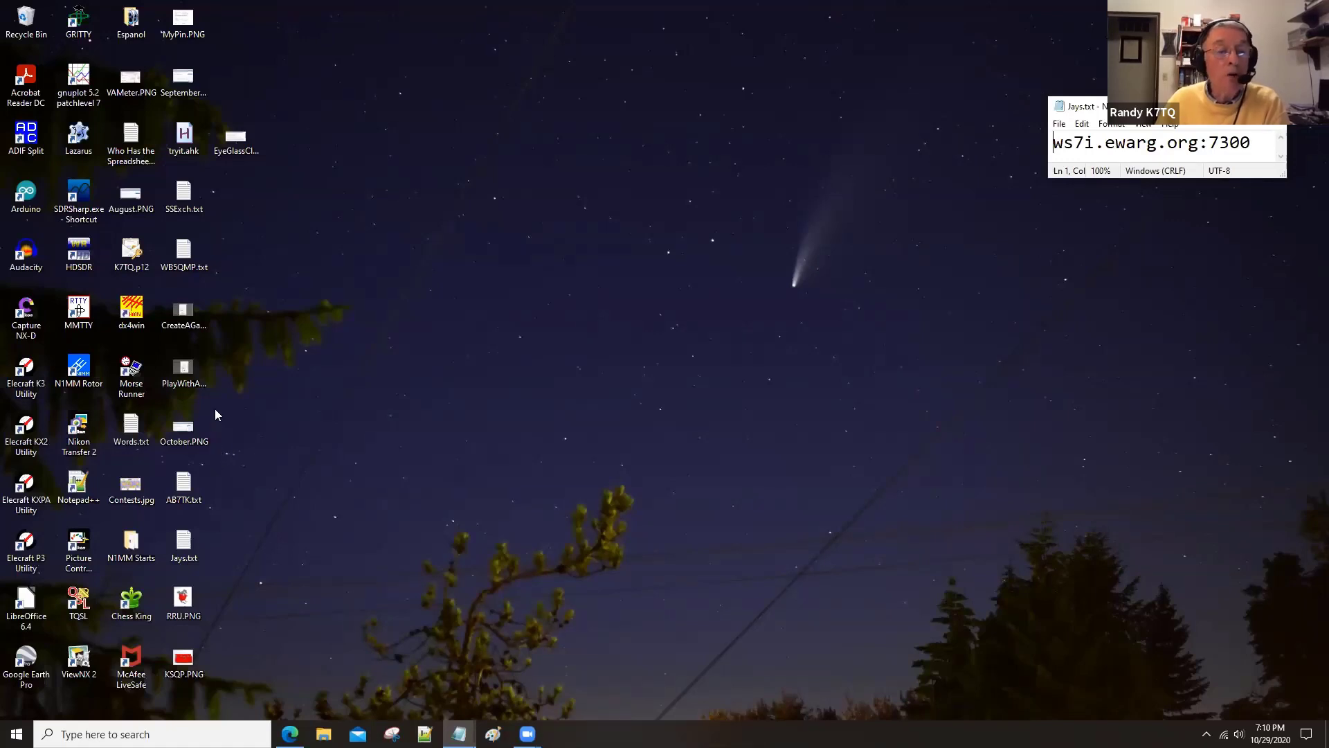
Switch to N1MM Logger by launching N1MMK3 CW from the N1MM Starts folder, and minimize the rotor window.
{"action": "double_click", "coordinate": [136, 533]}
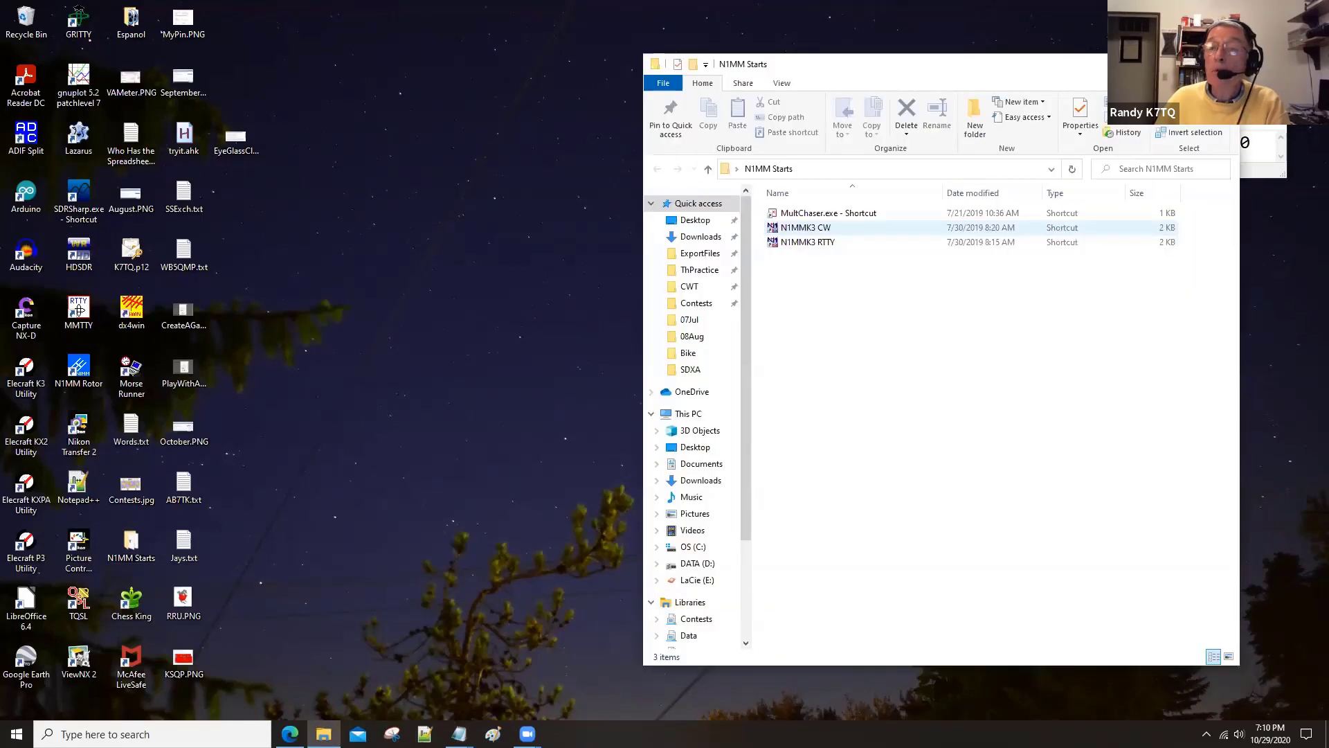
{"action": "double_click", "coordinate": [806, 228]}
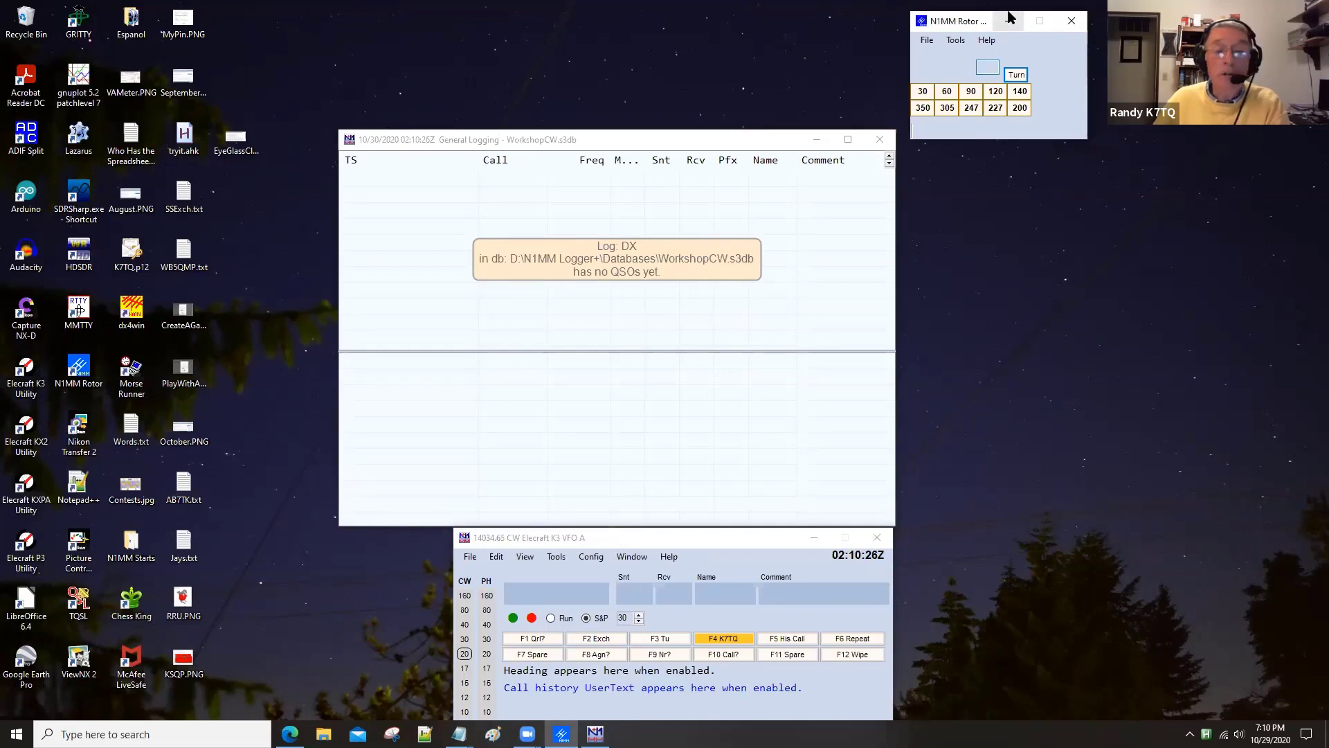
{"action": "left_click", "coordinate": [1008, 15]}
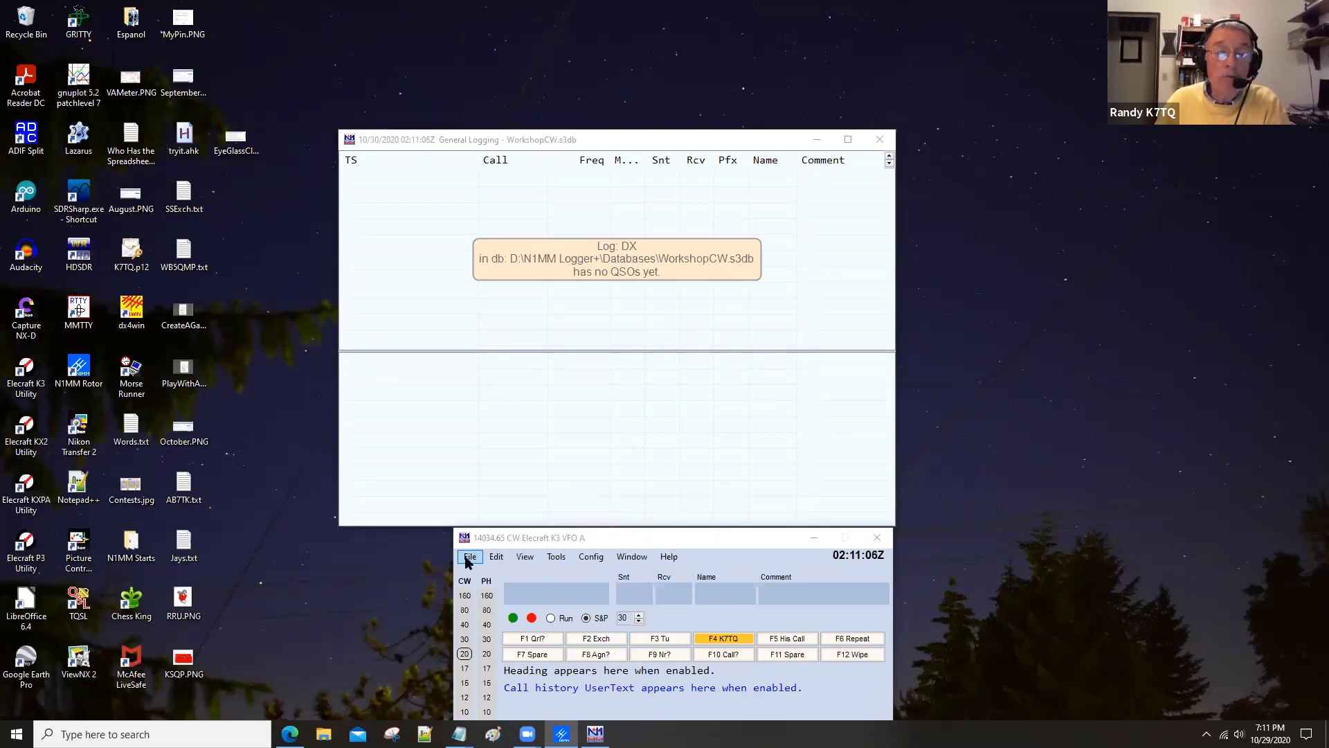
Start a new log in the current WorkshopCW.s3db database.
{"action": "left_click", "coordinate": [466, 559]}
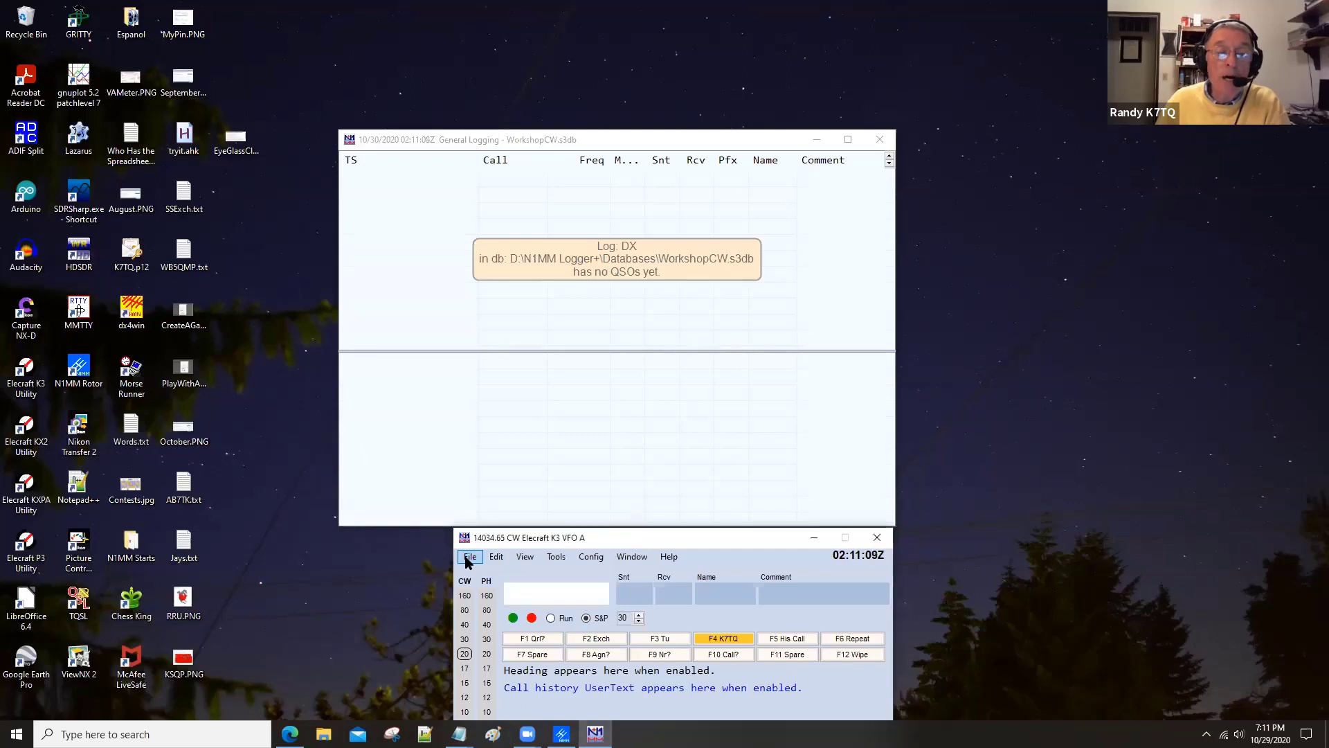
{"action": "left_click", "coordinate": [466, 561]}
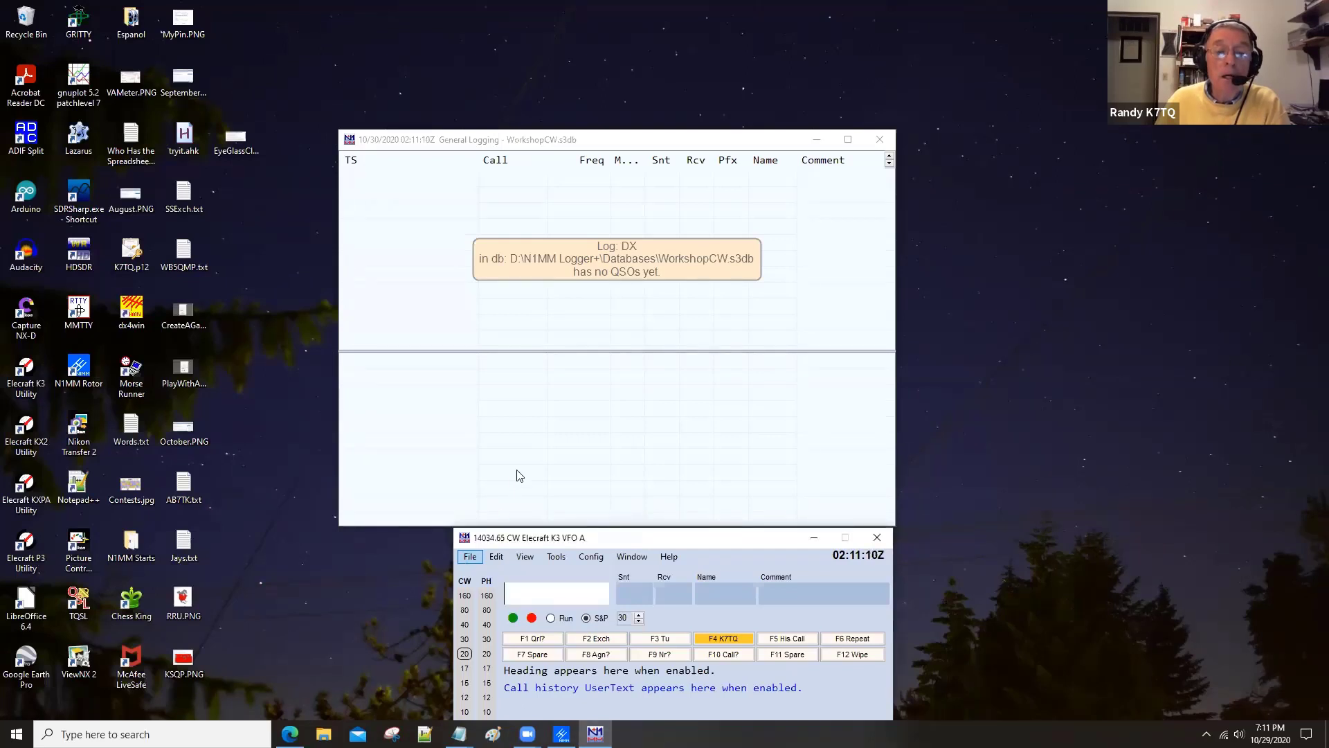
{"action": "key", "text": "Down"}
{"action": "key", "text": "Down"}
{"action": "key", "text": "Down"}
{"action": "key", "text": "Down"}
{"action": "key", "text": "Down"}
{"action": "key", "text": "Down"}
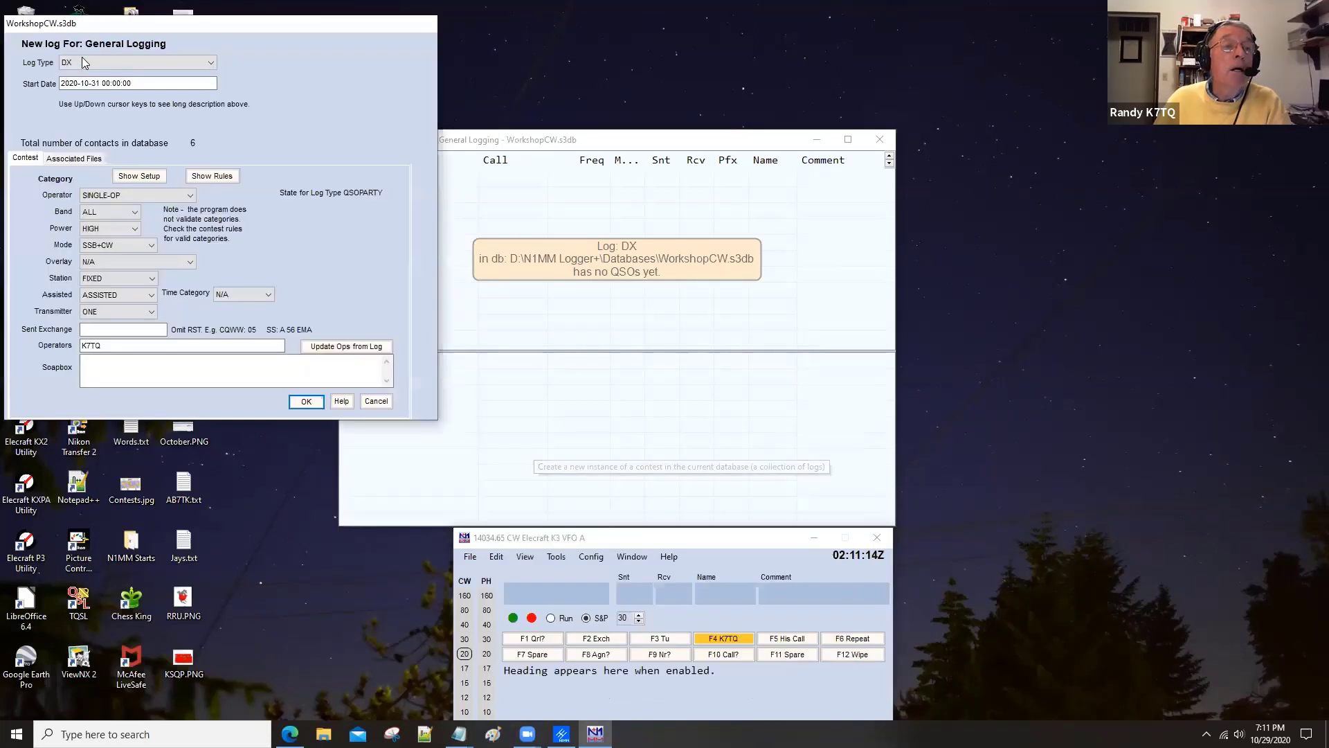
{"action": "left_click", "coordinate": [534, 437]}
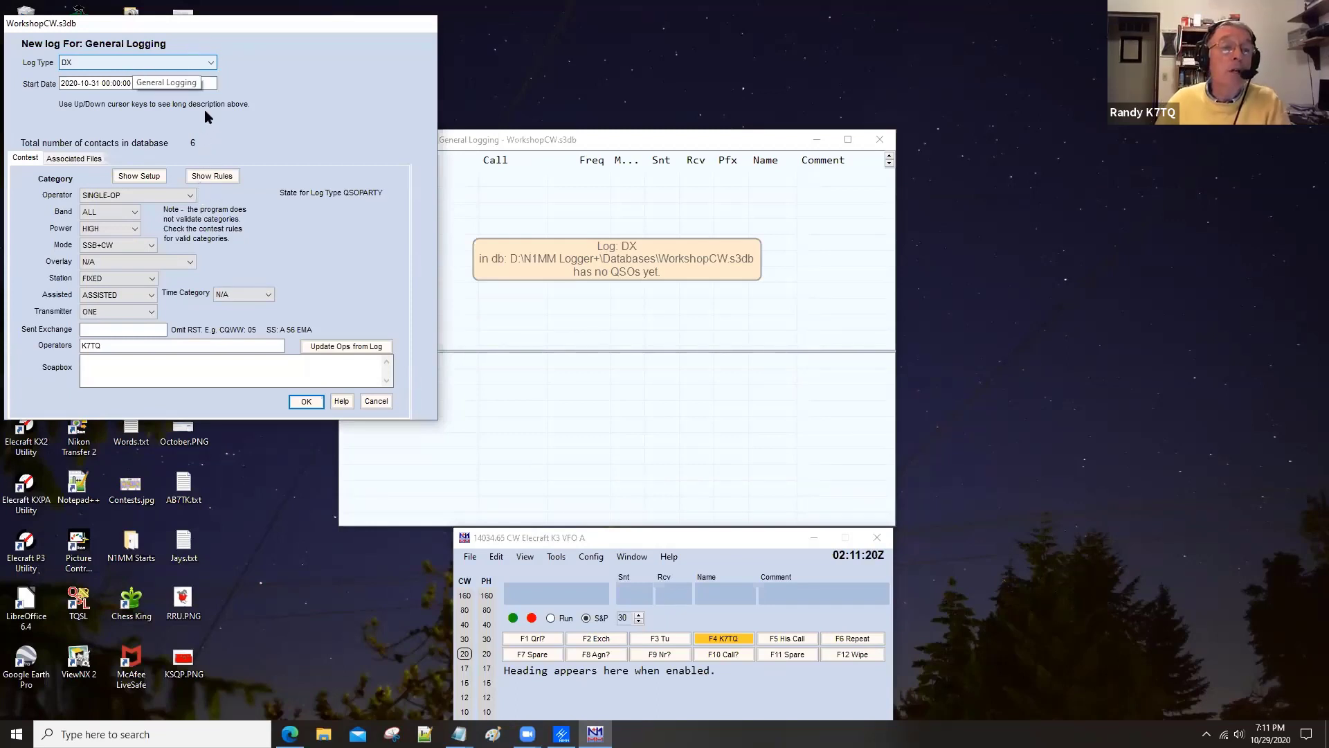
Choose CQWWCW as the log type for the new log.
{"action": "key", "text": "alt+Down"}
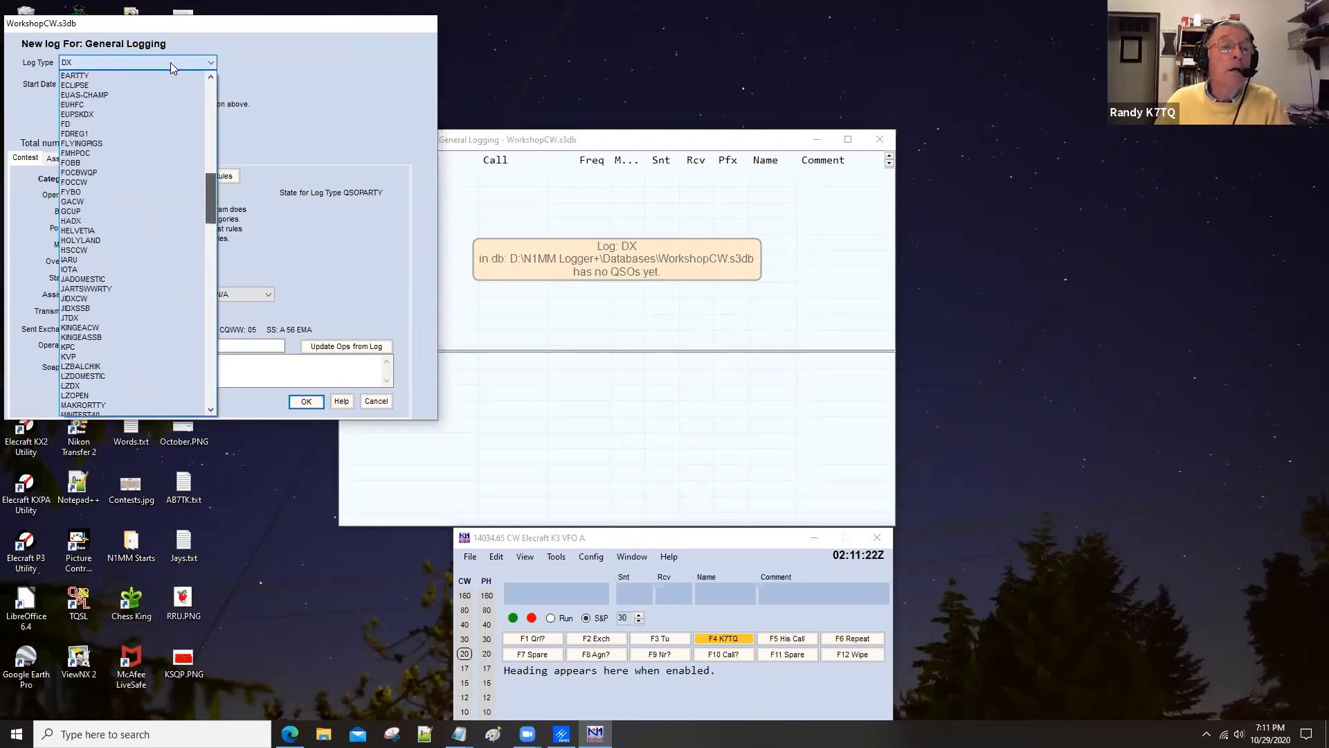
{"action": "scroll", "coordinate": [170, 62], "scroll_direction": "up", "scroll_amount": 10}
{"action": "left_click", "coordinate": [170, 62]}
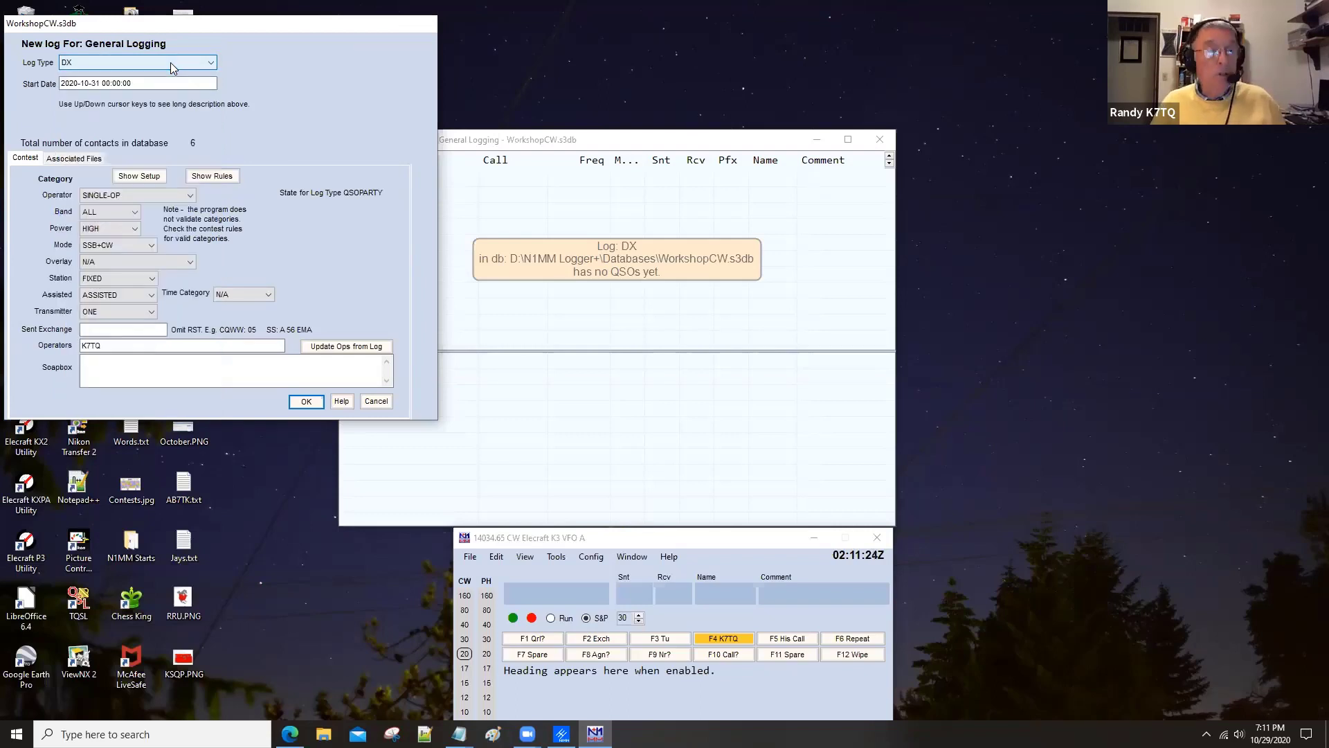
{"action": "left_click", "coordinate": [170, 62]}
{"action": "scroll", "coordinate": [170, 62], "scroll_direction": "up", "scroll_amount": 9}
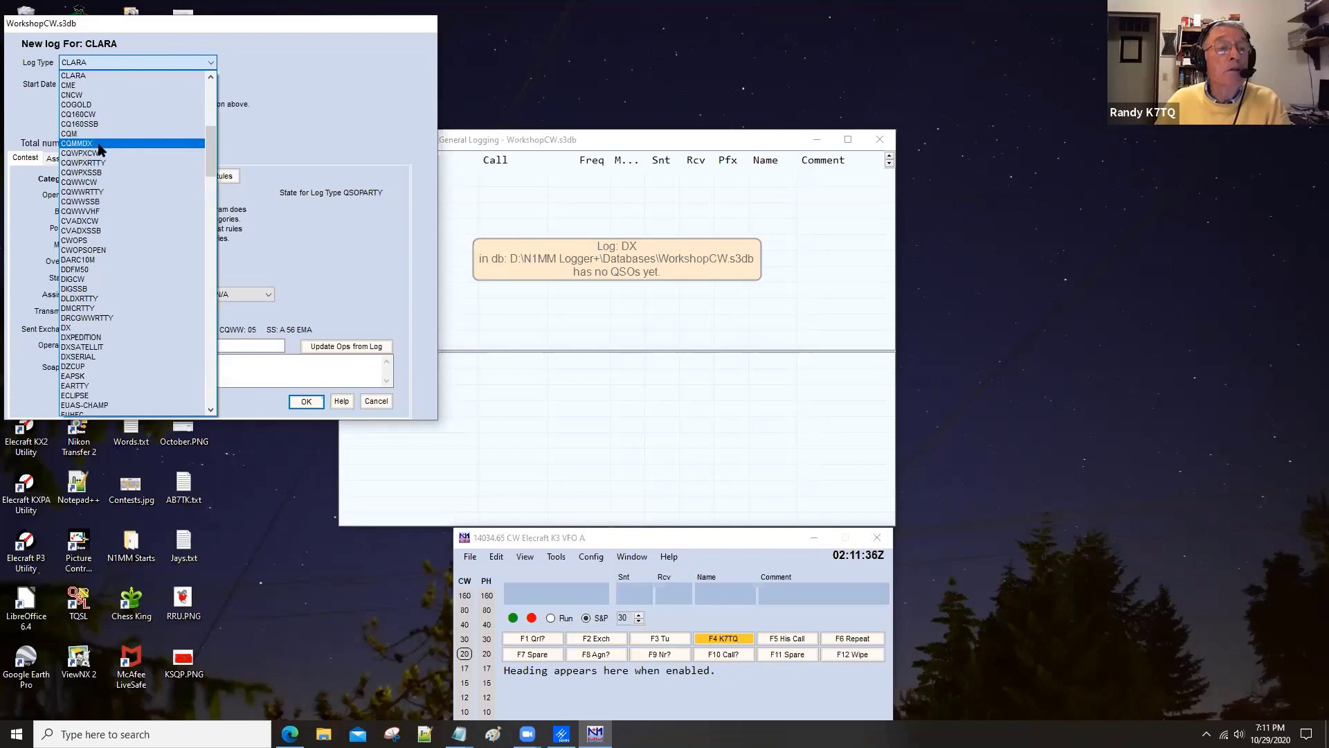
{"action": "left_click", "coordinate": [95, 183]}
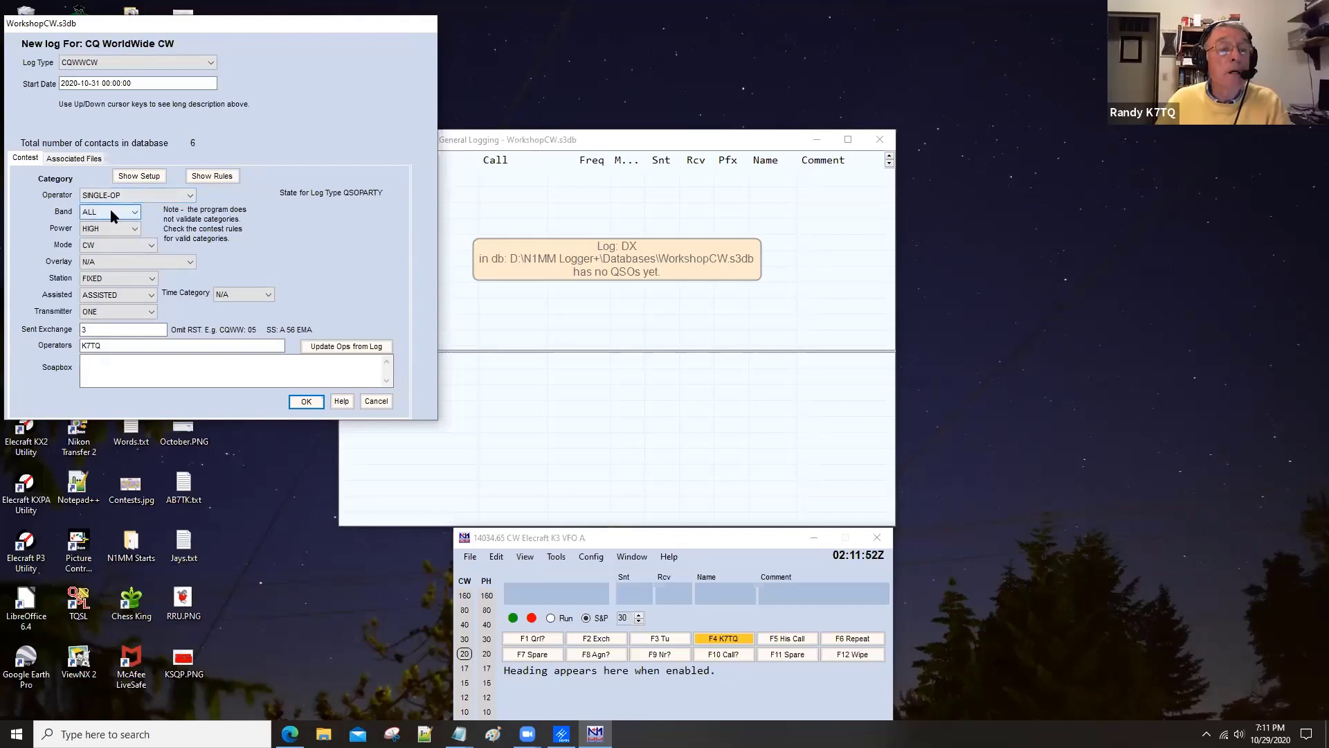
Set the contest power category to LOW and check the sent exchange and operators entries.
{"action": "left_click", "coordinate": [108, 229]}
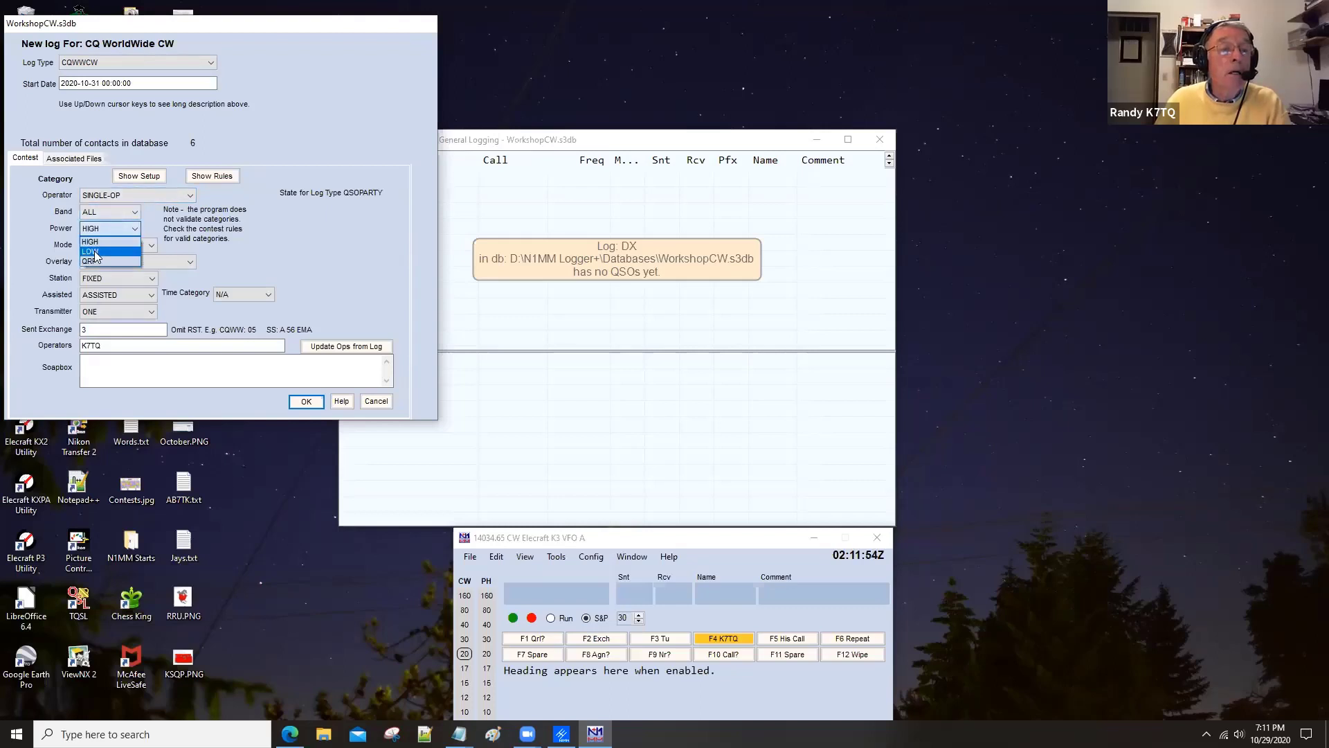
{"action": "left_click", "coordinate": [97, 251]}
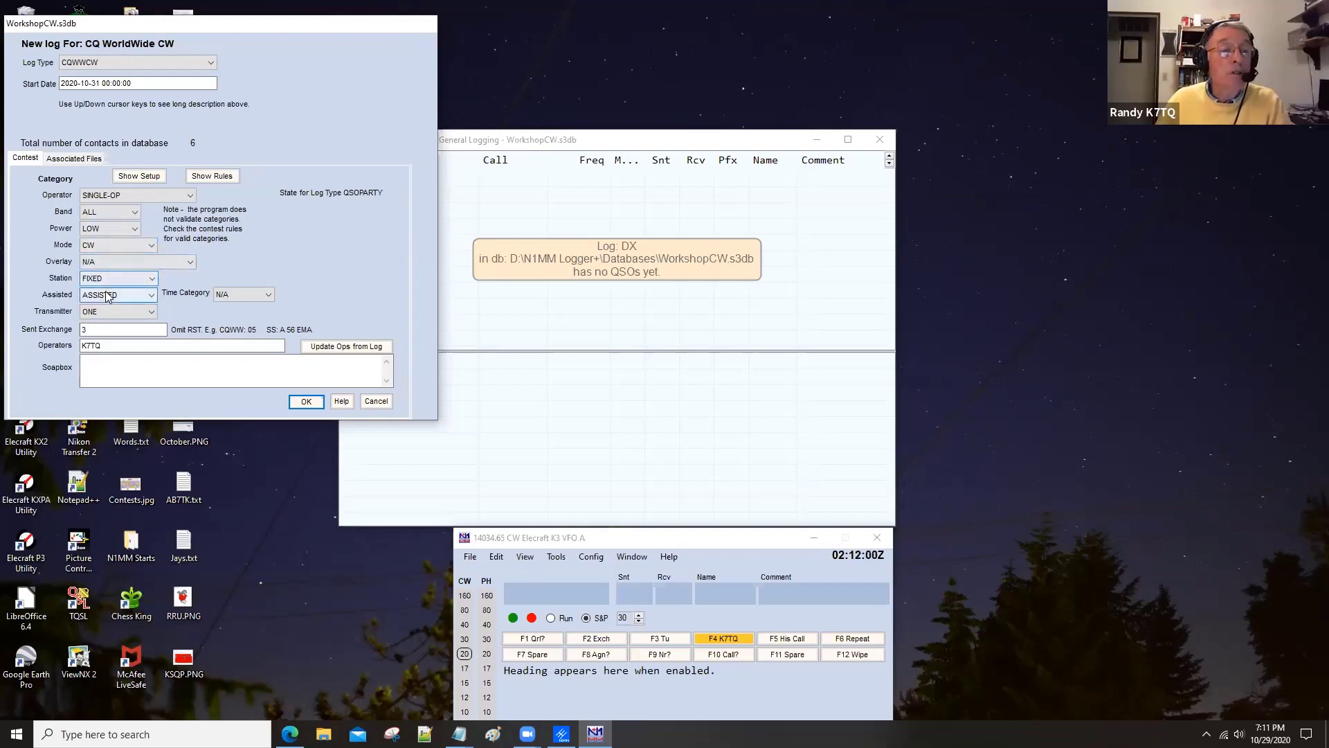
{"action": "left_click", "coordinate": [88, 332]}
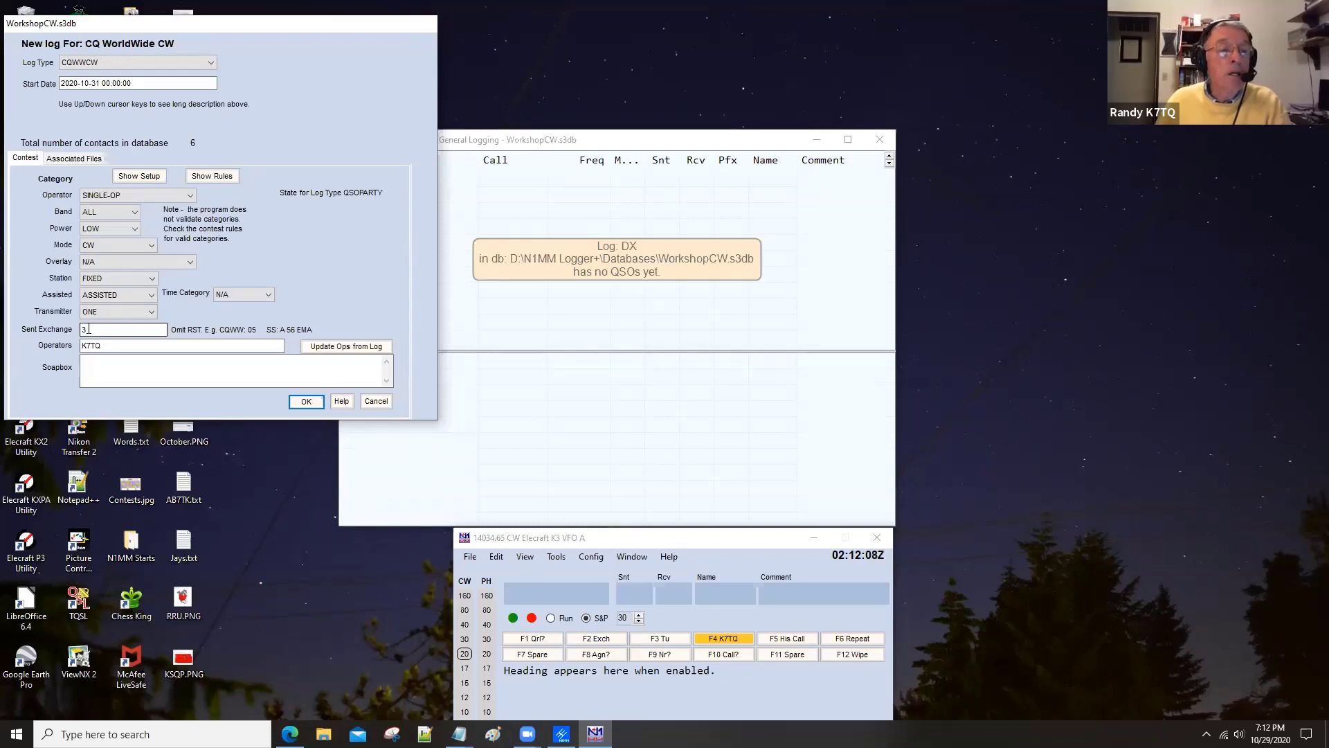
{"action": "left_click", "coordinate": [93, 348]}
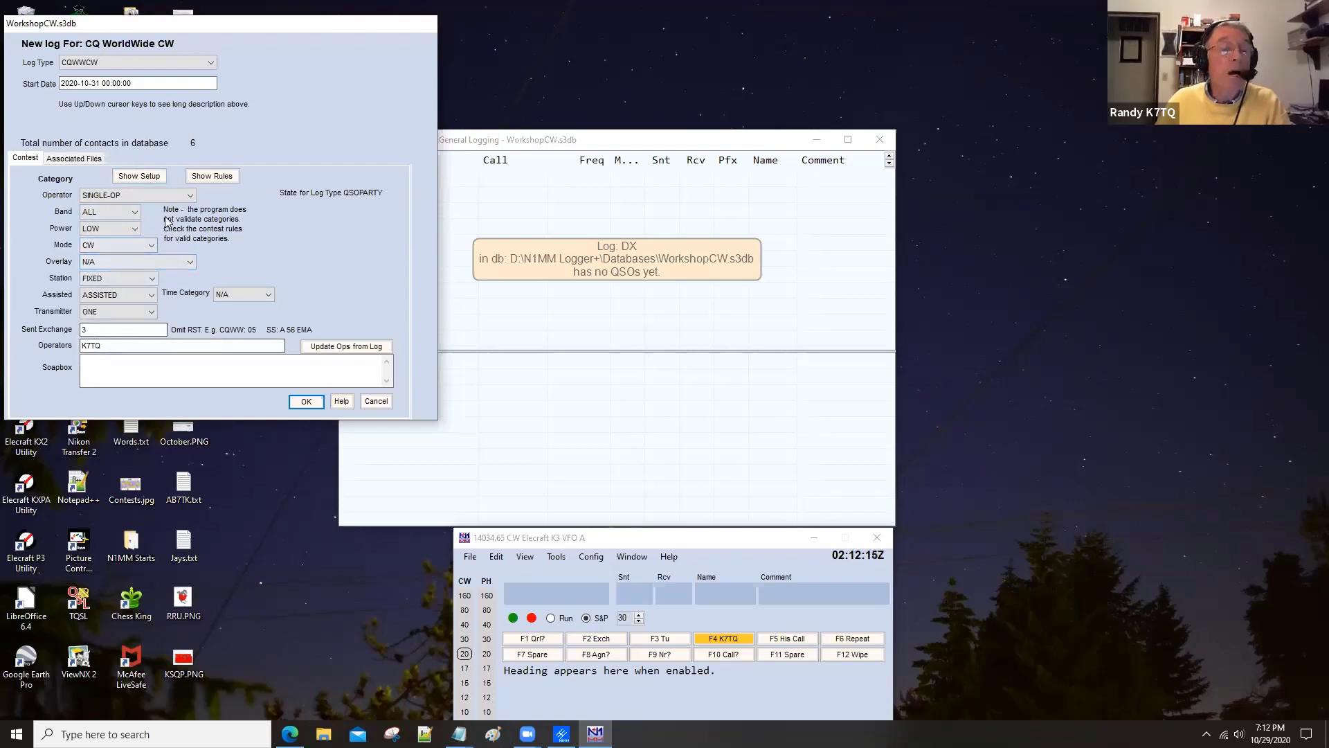
Assign CQWWCW.mc as the CW function key file and accept the new log setup.
{"action": "left_click", "coordinate": [85, 159]}
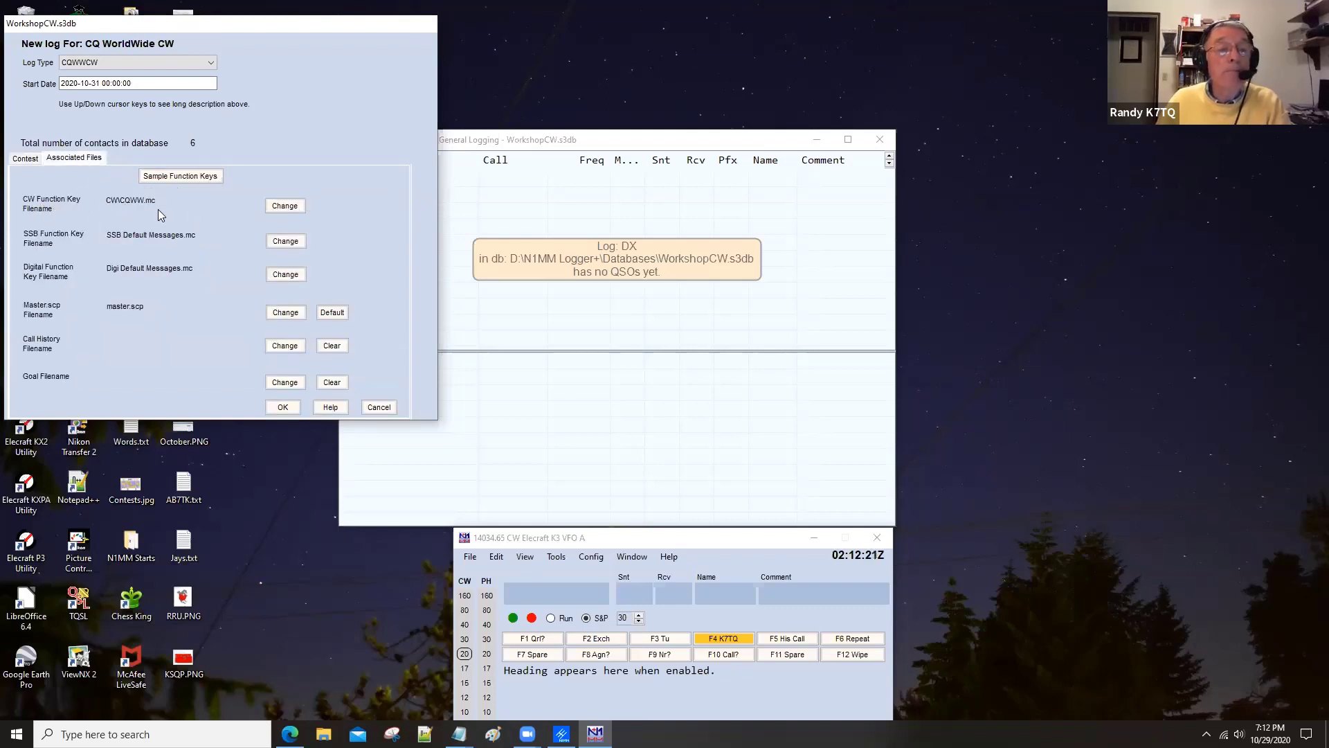
{"action": "left_click", "coordinate": [286, 207]}
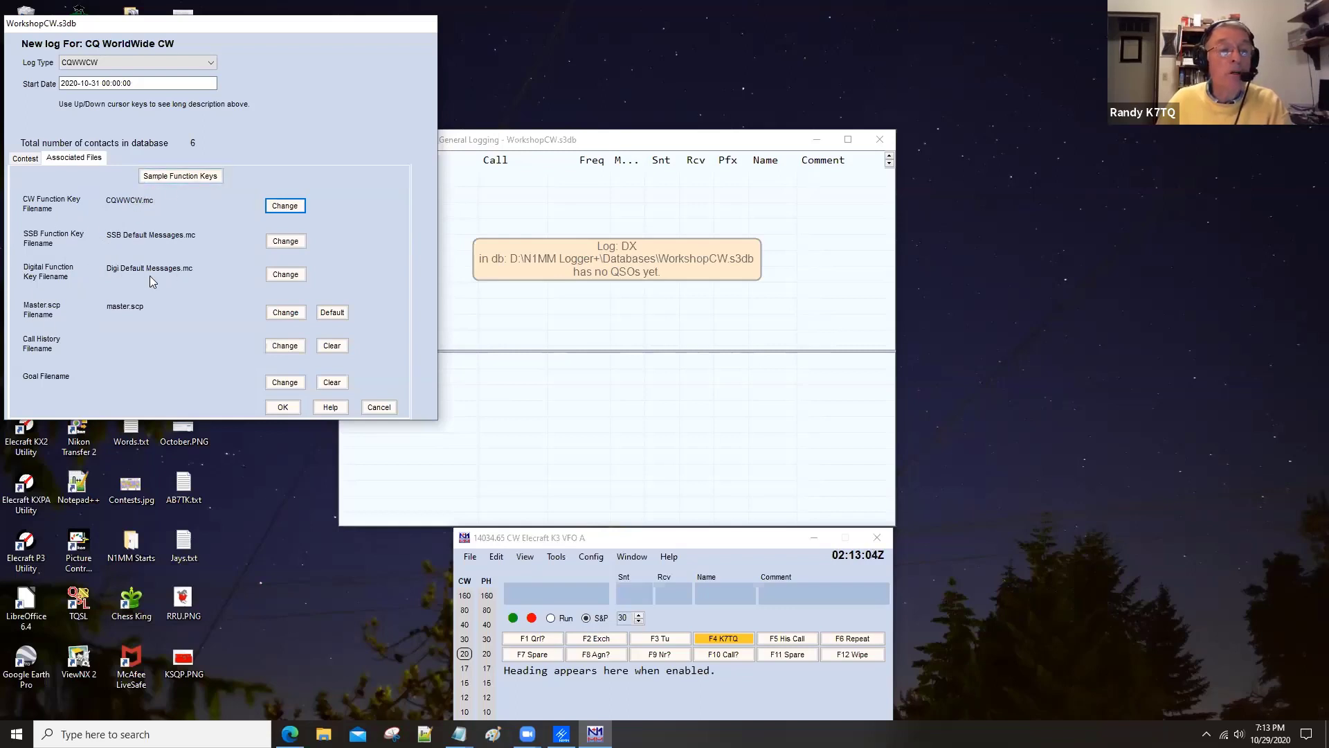
{"action": "left_click", "coordinate": [284, 407]}
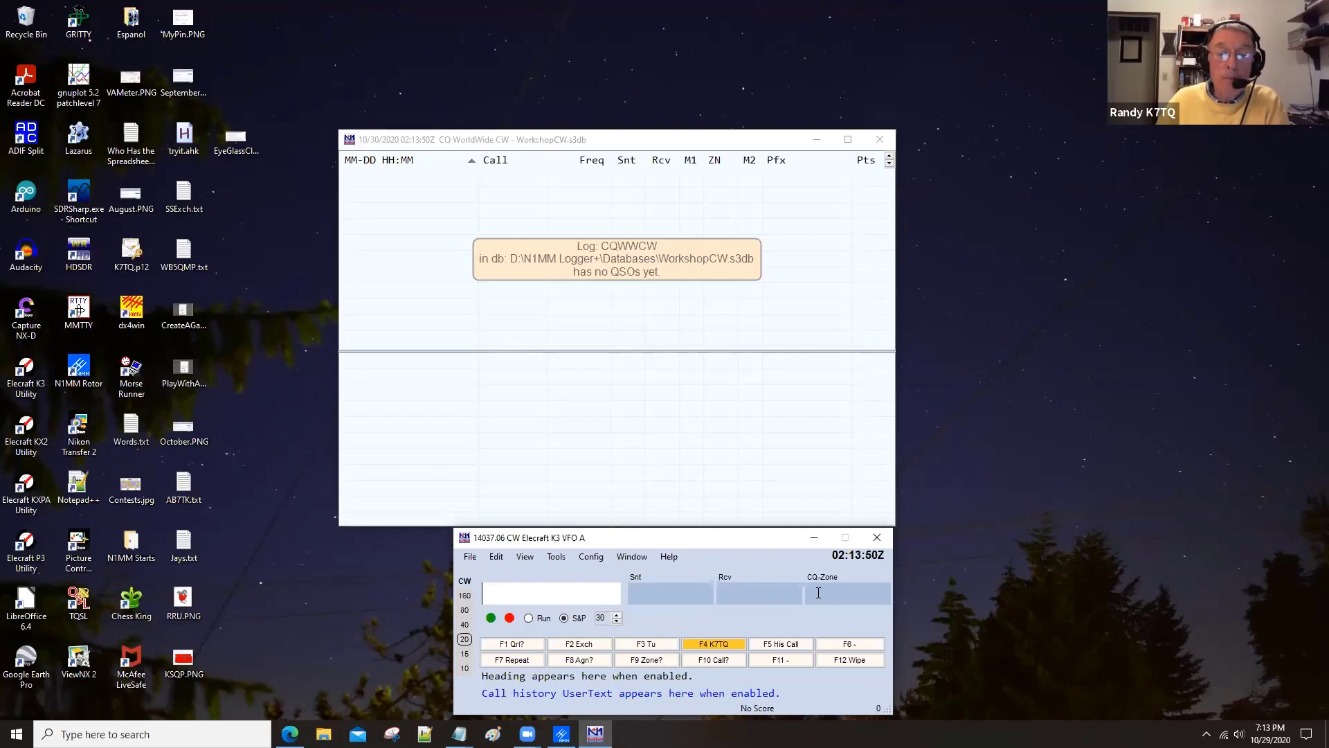
Set the CW sending speed to 24 in the entry window.
{"action": "left_click", "coordinate": [617, 614]}
{"action": "left_click", "coordinate": [617, 615]}
{"action": "left_click", "coordinate": [618, 614]}
{"action": "left_click", "coordinate": [618, 614]}
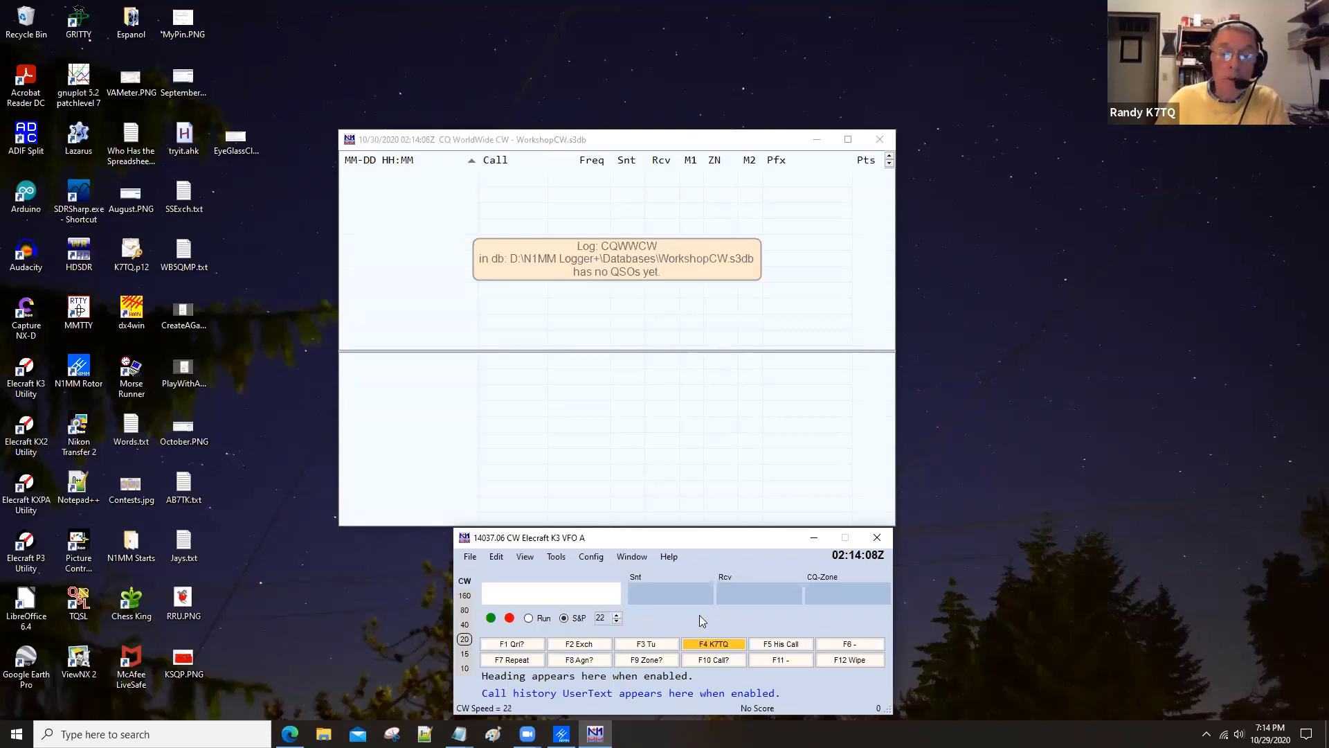
{"action": "key", "text": "Page_Down"}
{"action": "key", "text": "Page_Up"}
{"action": "key", "text": "Page_Up"}
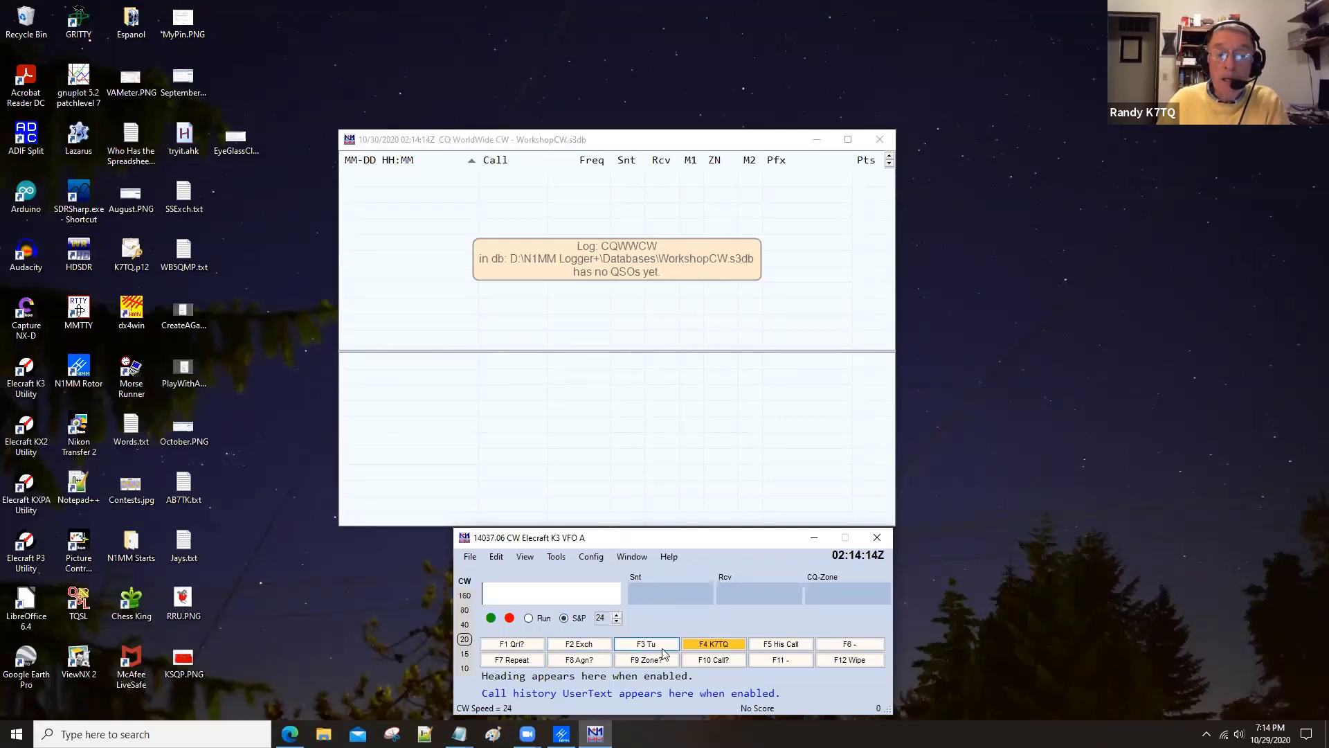
Examine the Run and S&P function key messages of CQWWCW.mc in an enlarged message editor, and close it without saving.
{"action": "right_click", "coordinate": [575, 645]}
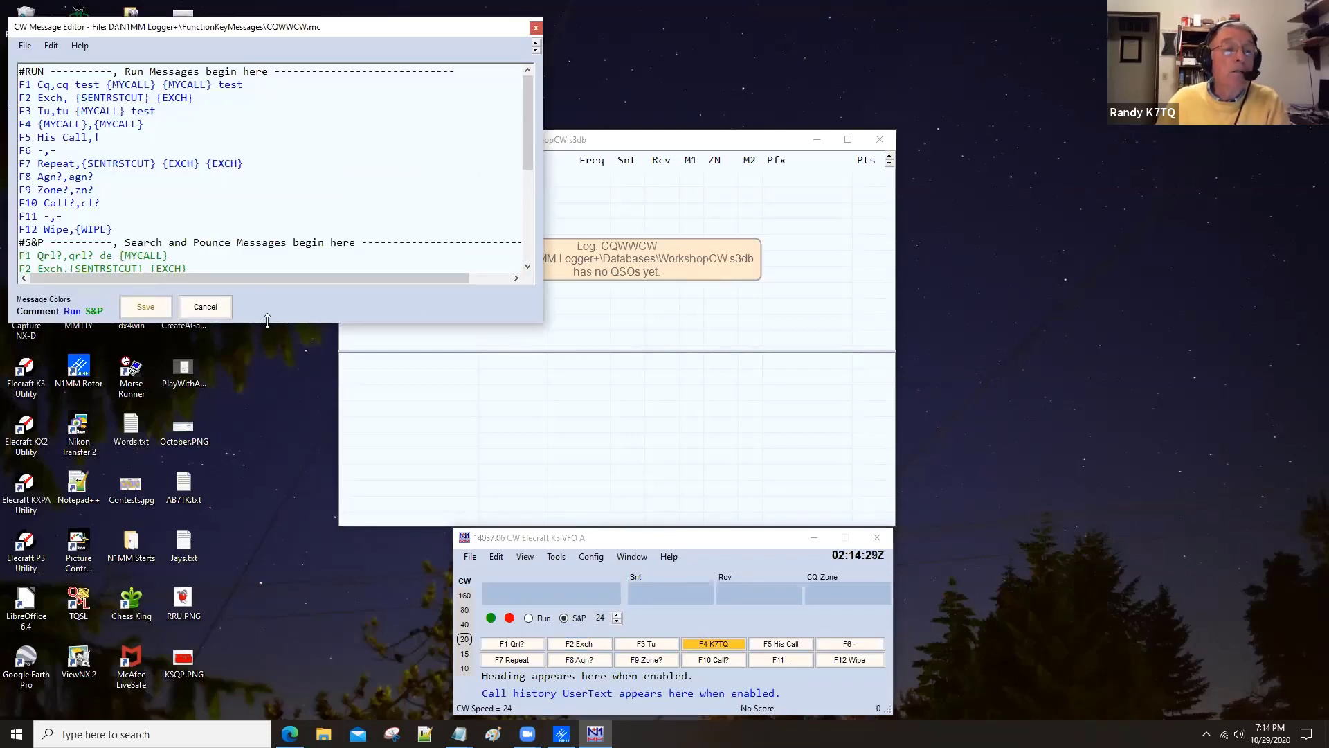
{"action": "left_click_drag", "start_coordinate": [268, 320], "coordinate": [225, 563]}
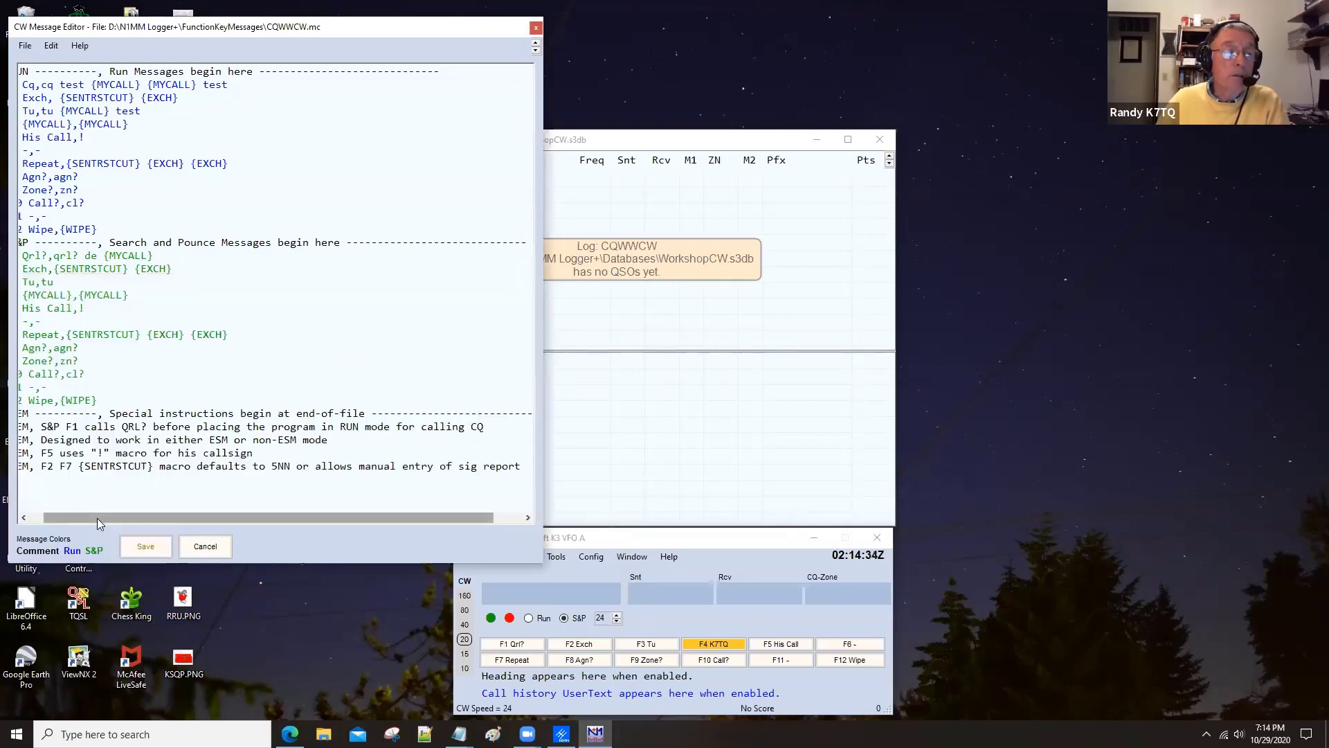
{"action": "left_click_drag", "start_coordinate": [75, 518], "coordinate": [50, 515]}
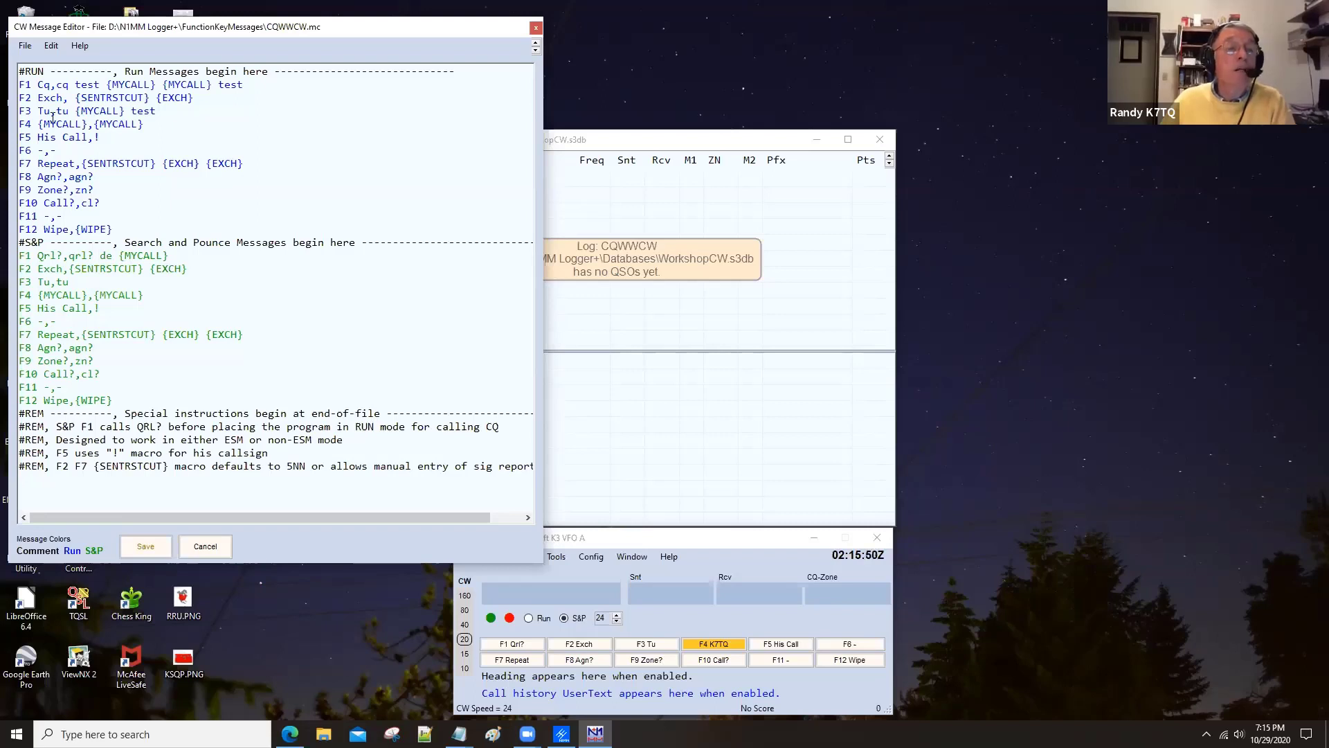
{"action": "left_click", "coordinate": [206, 548]}
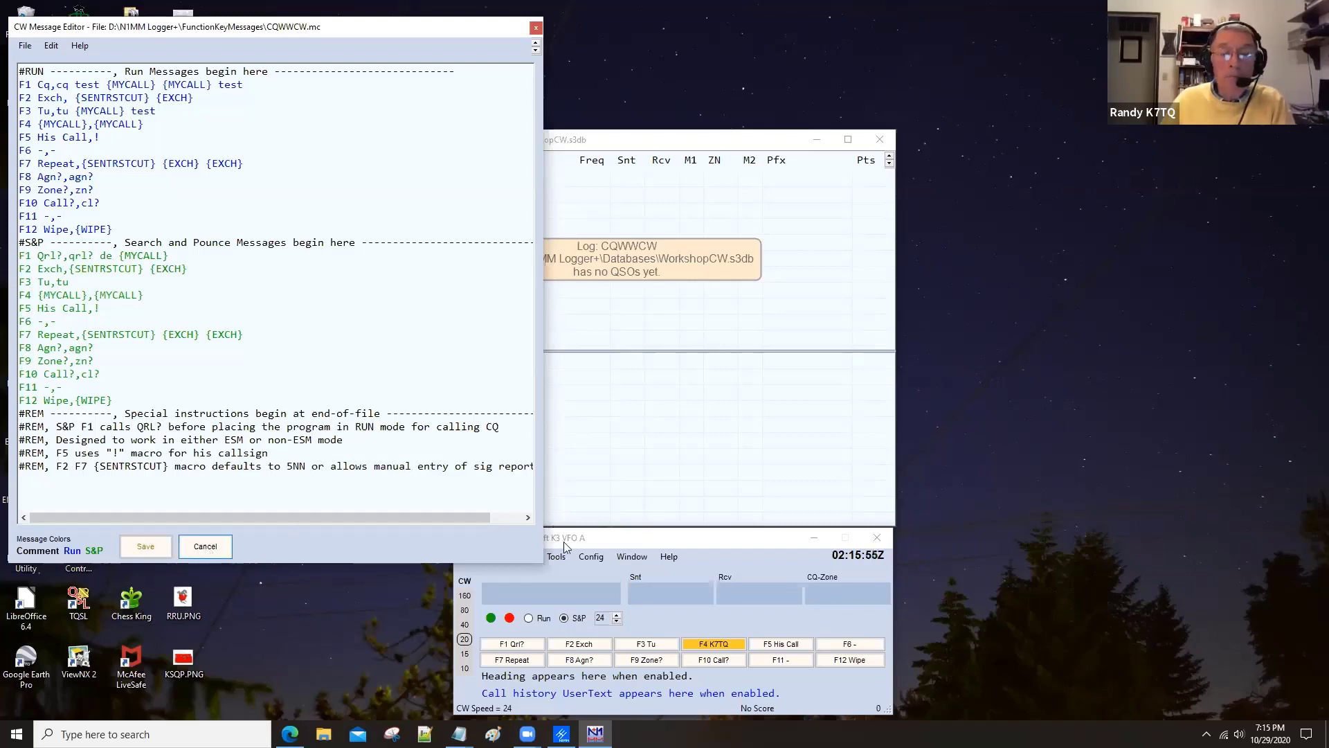
Close the CW message editor and return to the entry window.
{"action": "key", "text": "Escape"}
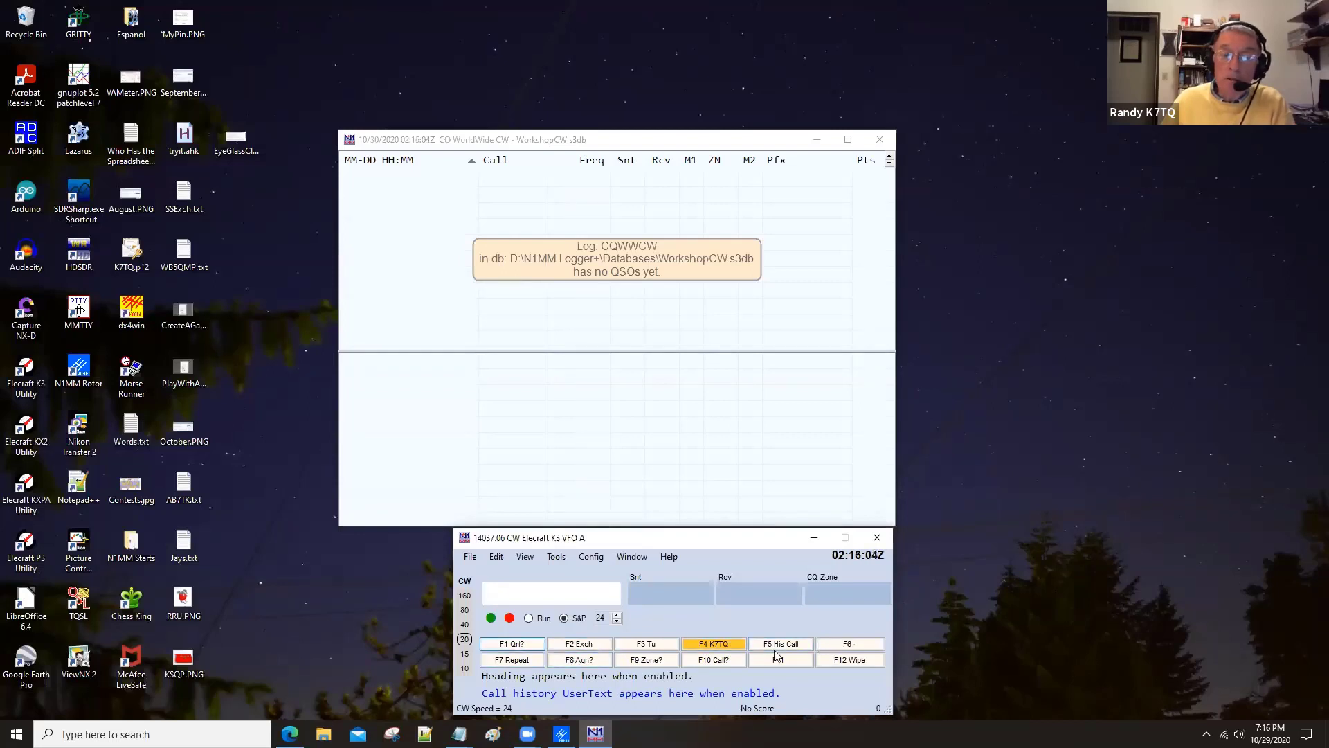
Show the action button row in the entry window, hide it again, and review the remaining display options.
{"action": "right_click", "coordinate": [747, 614]}
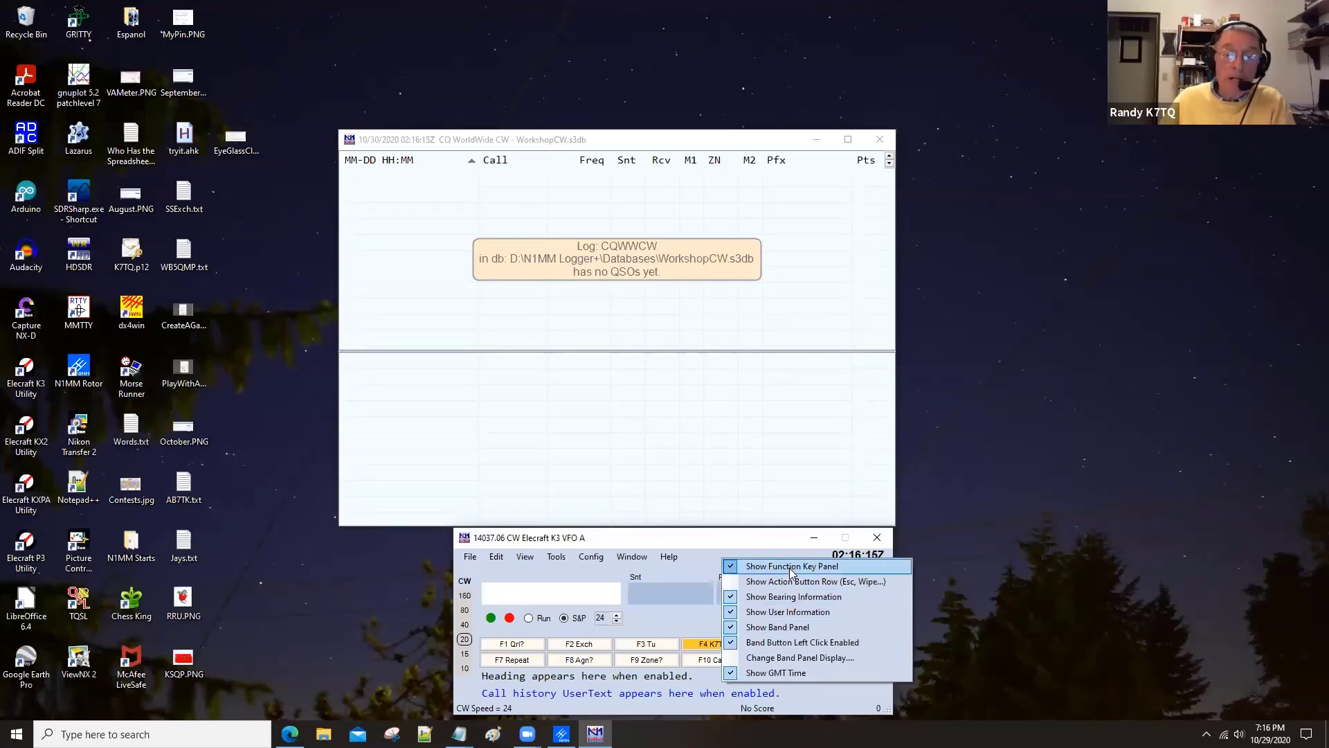
{"action": "left_click", "coordinate": [733, 582]}
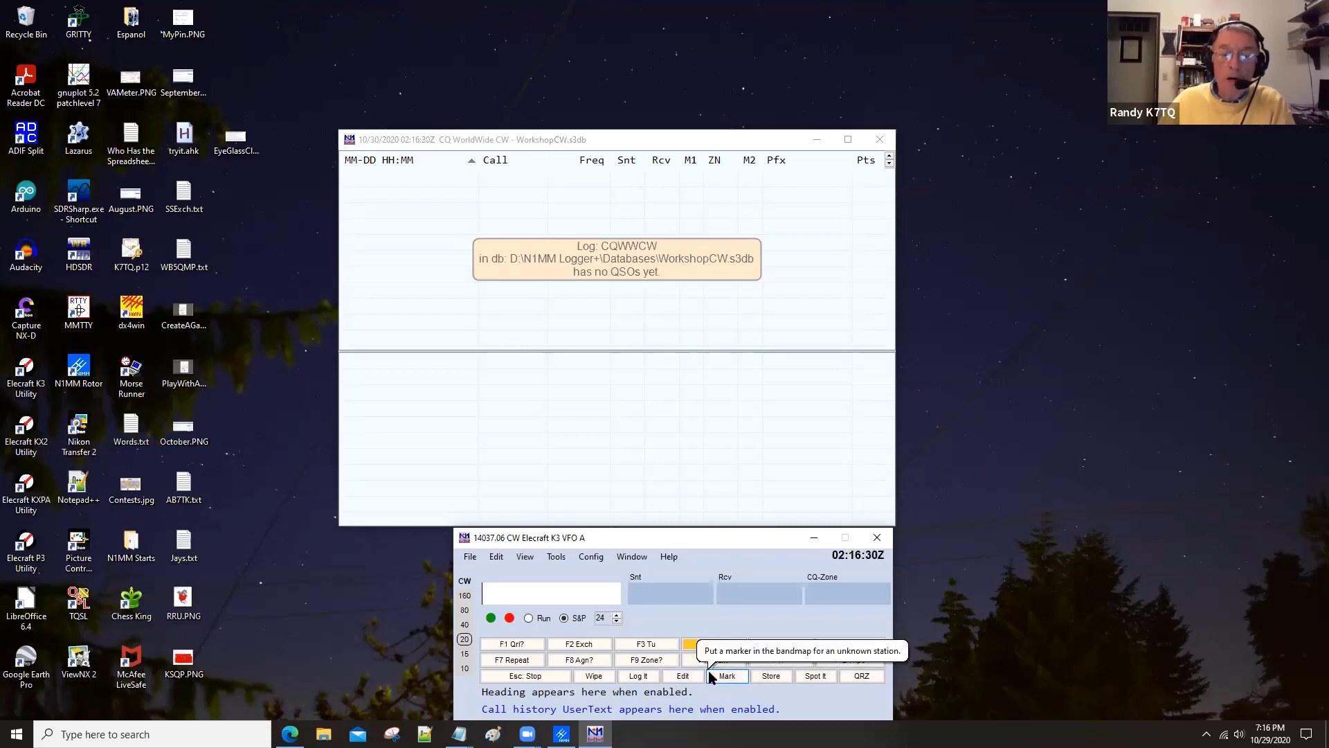
{"action": "right_click", "coordinate": [754, 621]}
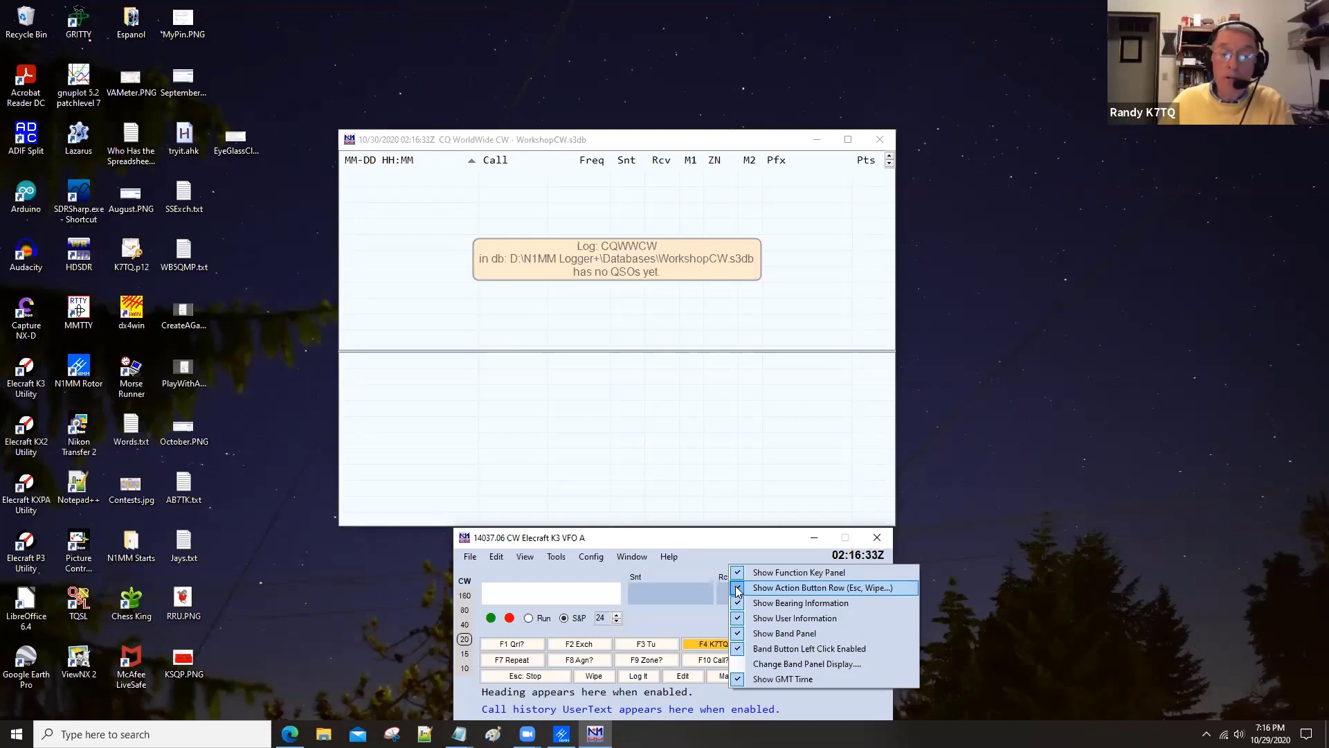
{"action": "left_click", "coordinate": [748, 588]}
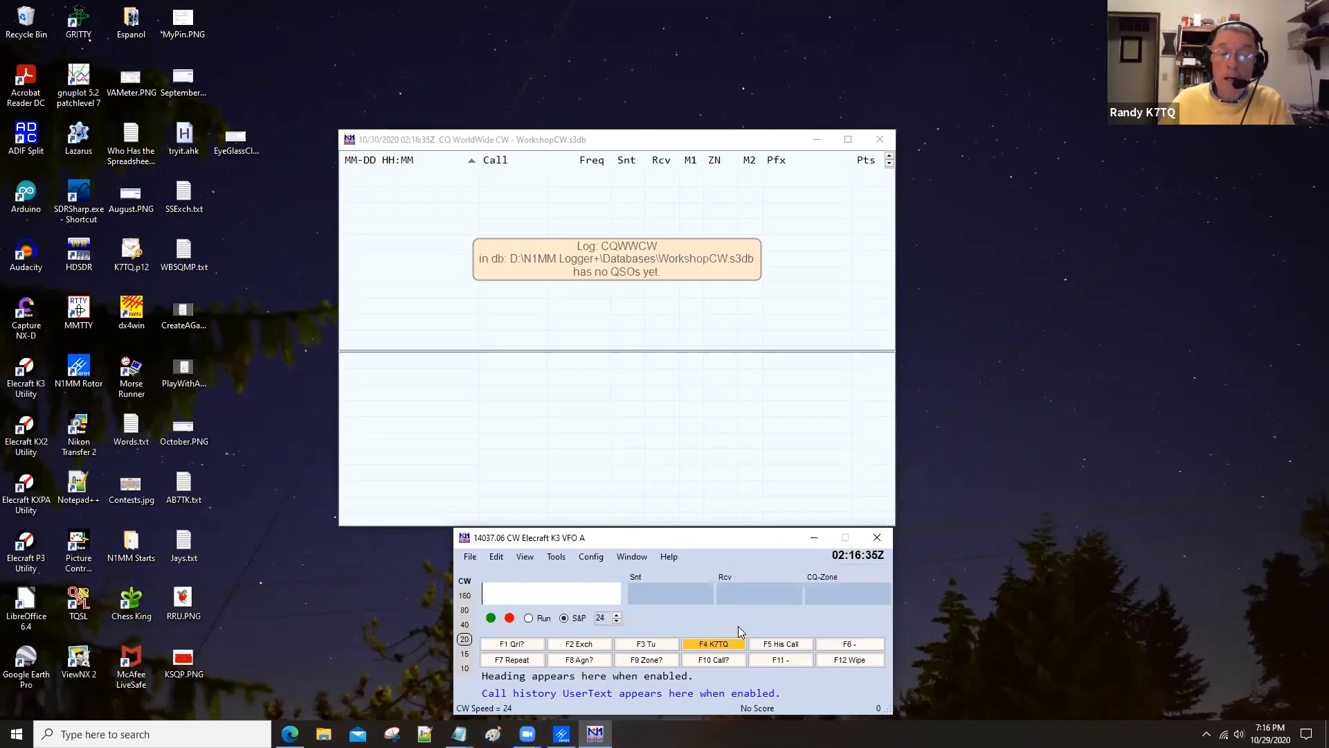
{"action": "right_click", "coordinate": [775, 594]}
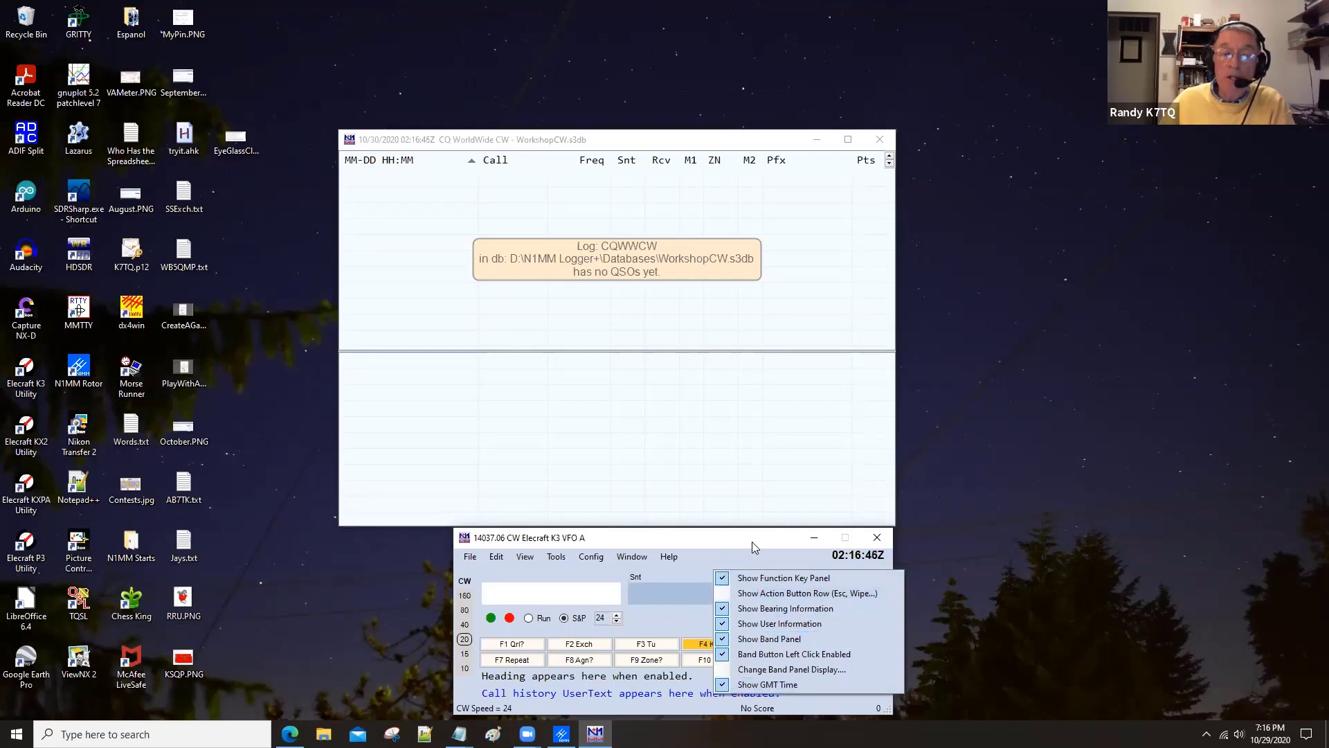
{"action": "left_click", "coordinate": [743, 558]}
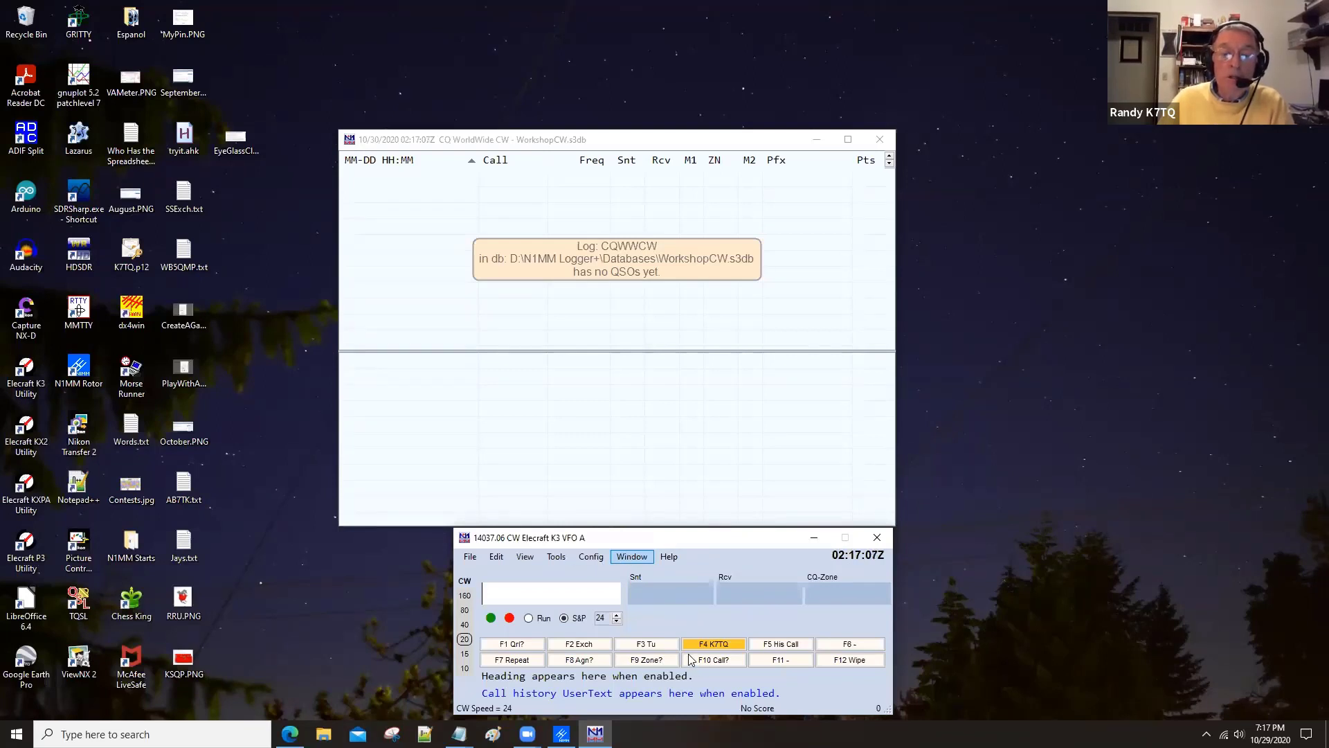
Open the Telnet window, connect to the WS7I cluster, and log in with the station callsign.
{"action": "left_click", "coordinate": [629, 557]}
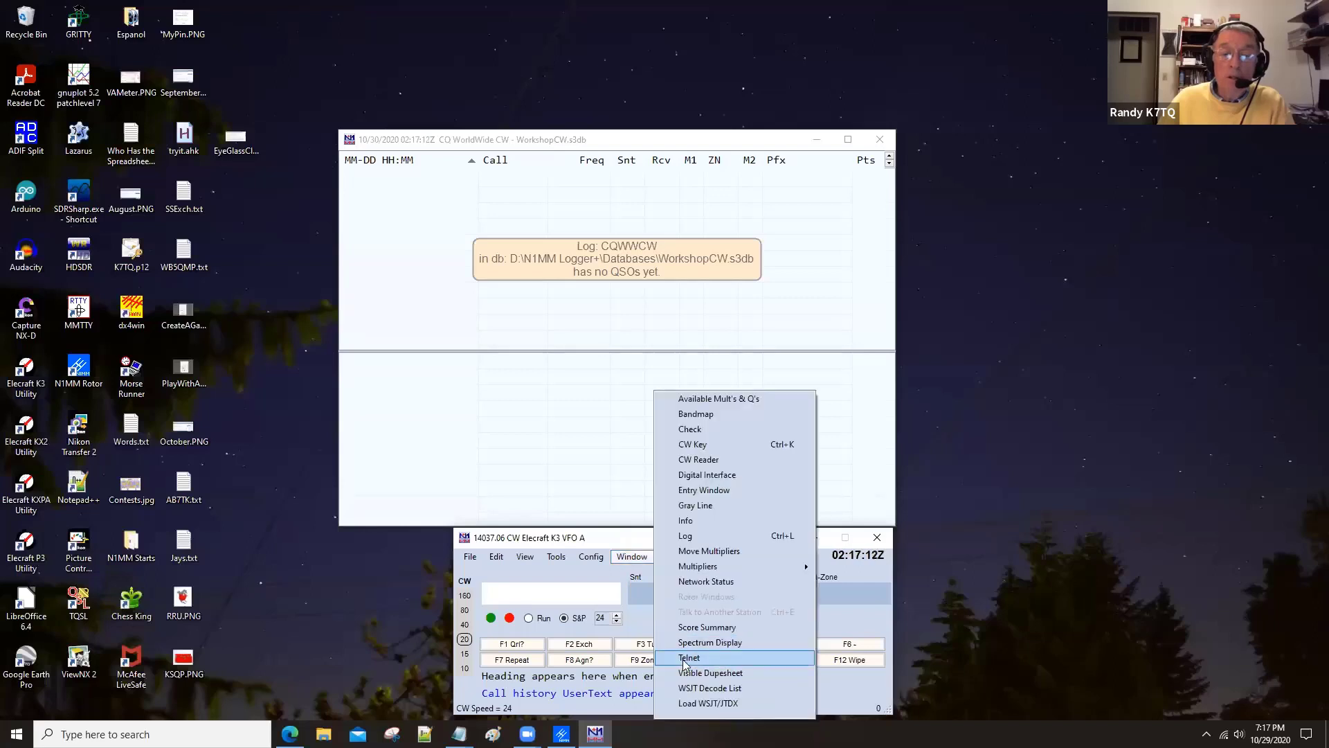
{"action": "left_click", "coordinate": [687, 658]}
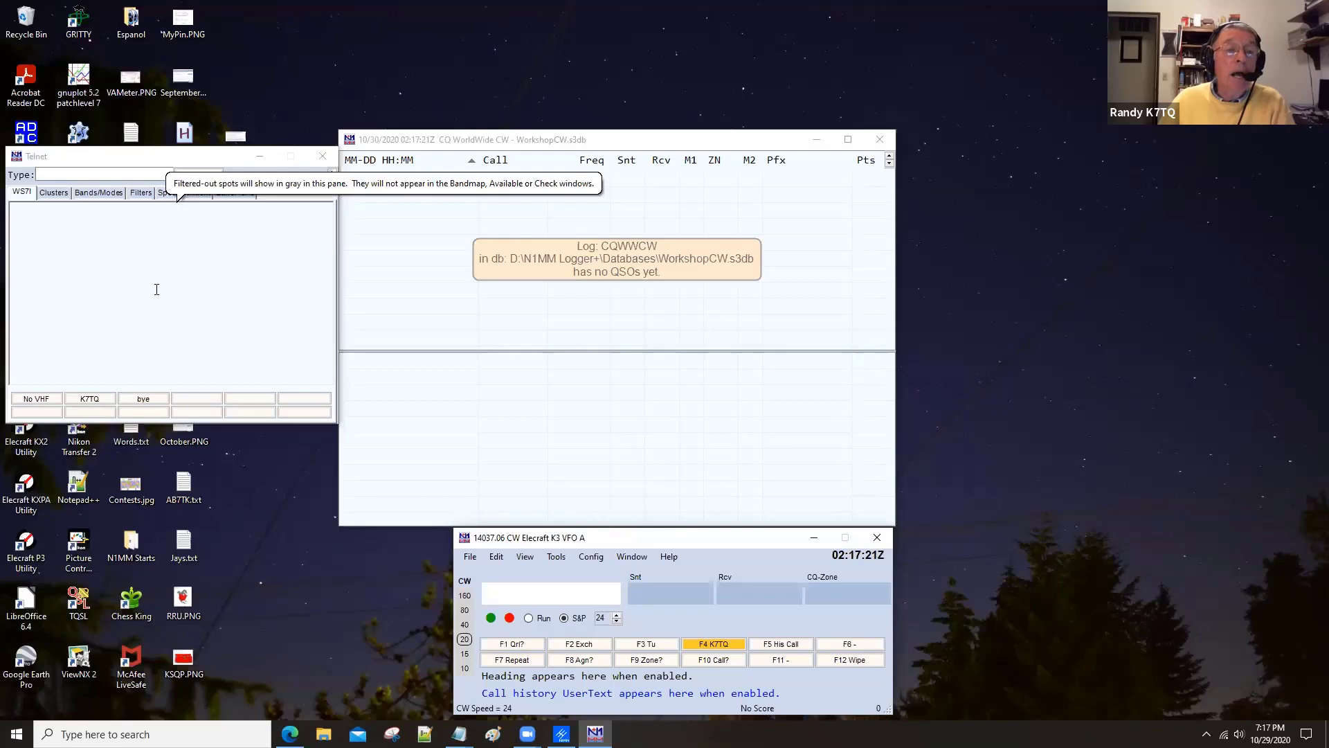
{"action": "left_click", "coordinate": [199, 176]}
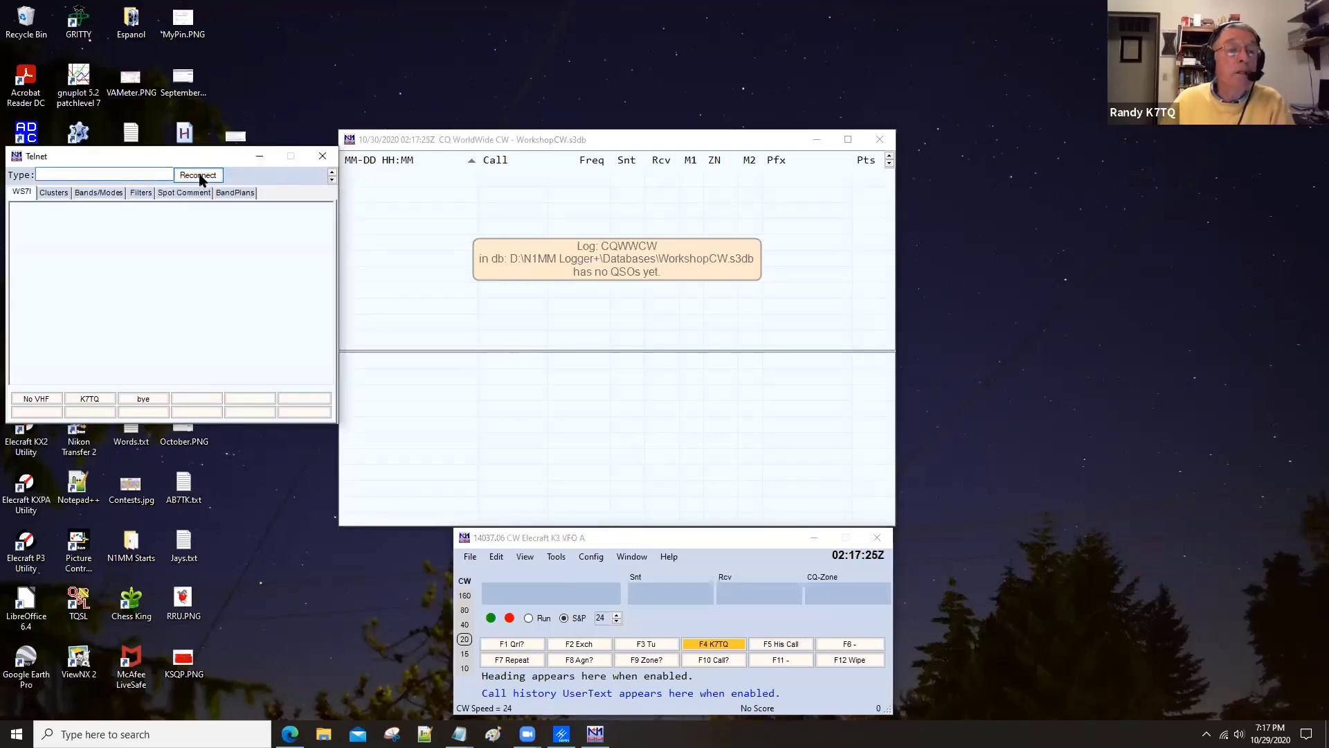
{"action": "left_click", "coordinate": [199, 175]}
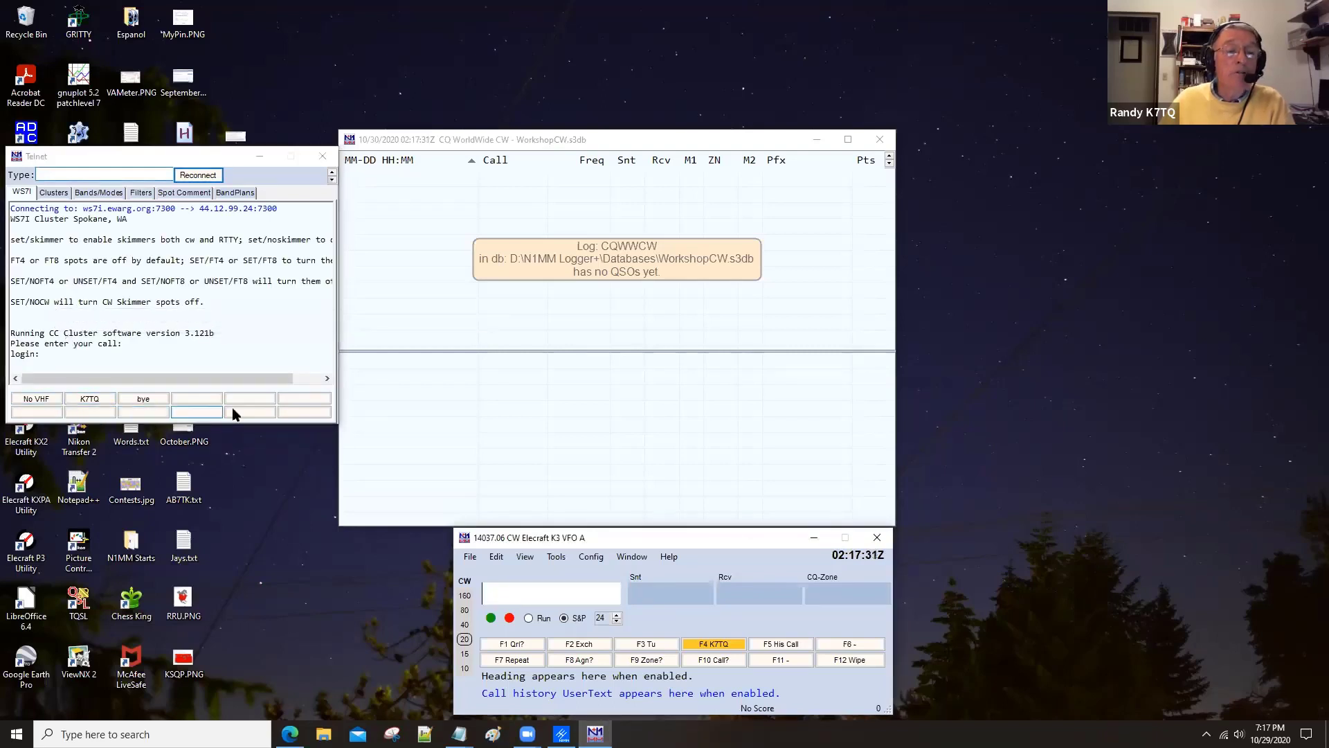
{"action": "left_click", "coordinate": [88, 399]}
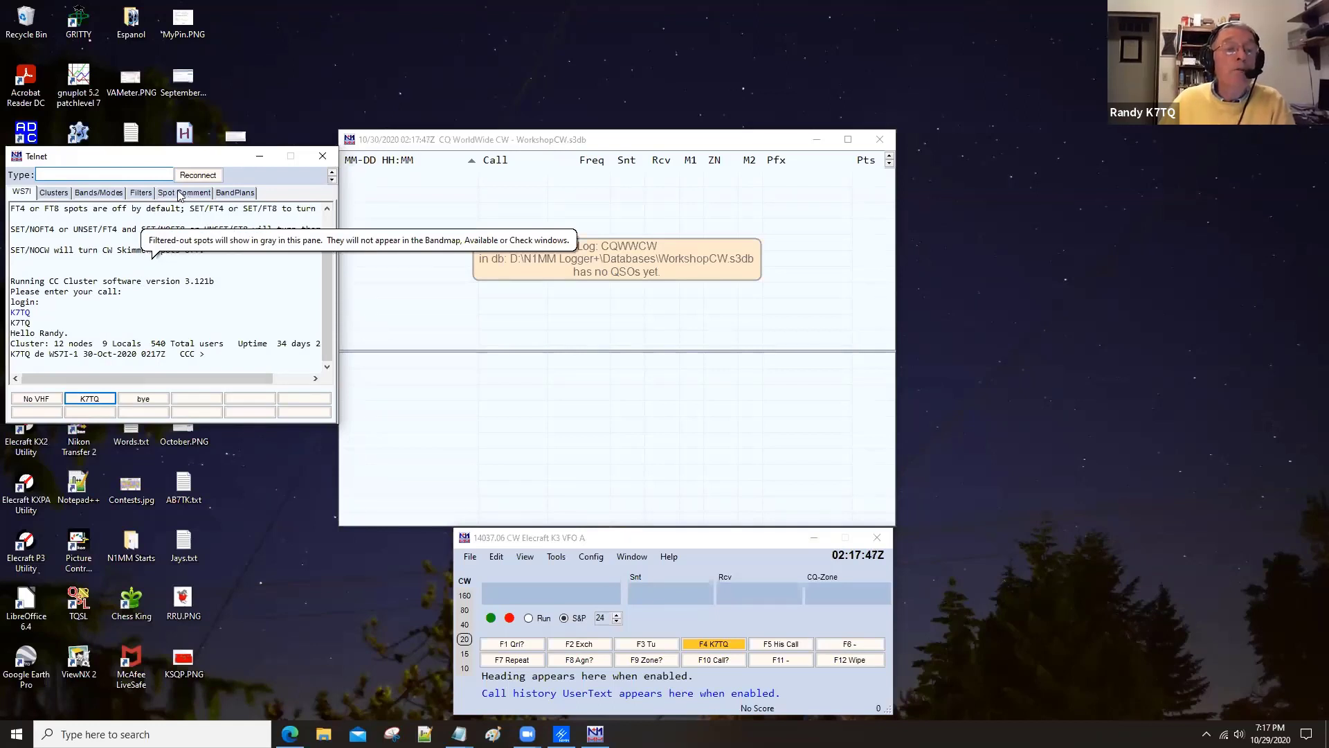
Set the Telnet filter's bandmap DX spot timeout to 10 minutes and minimize the Telnet window.
{"action": "left_click", "coordinate": [140, 194]}
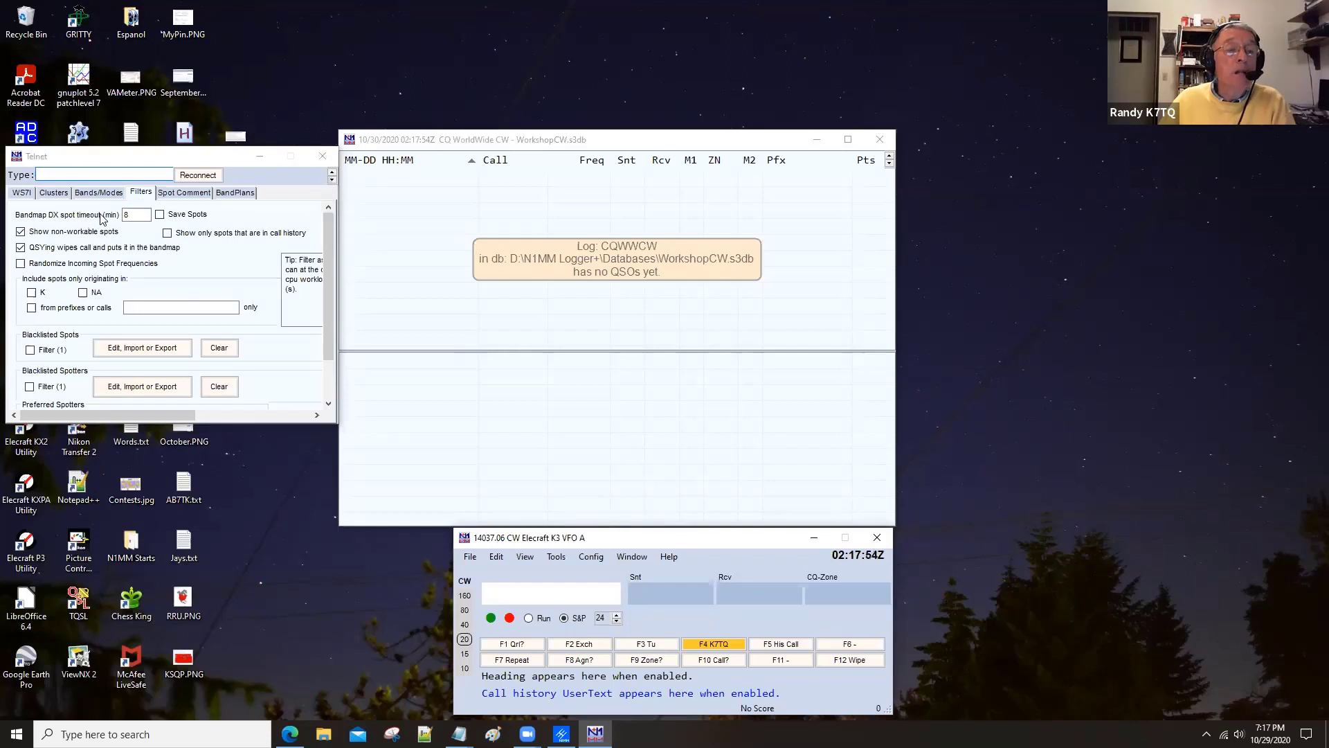
{"action": "left_click", "coordinate": [137, 218]}
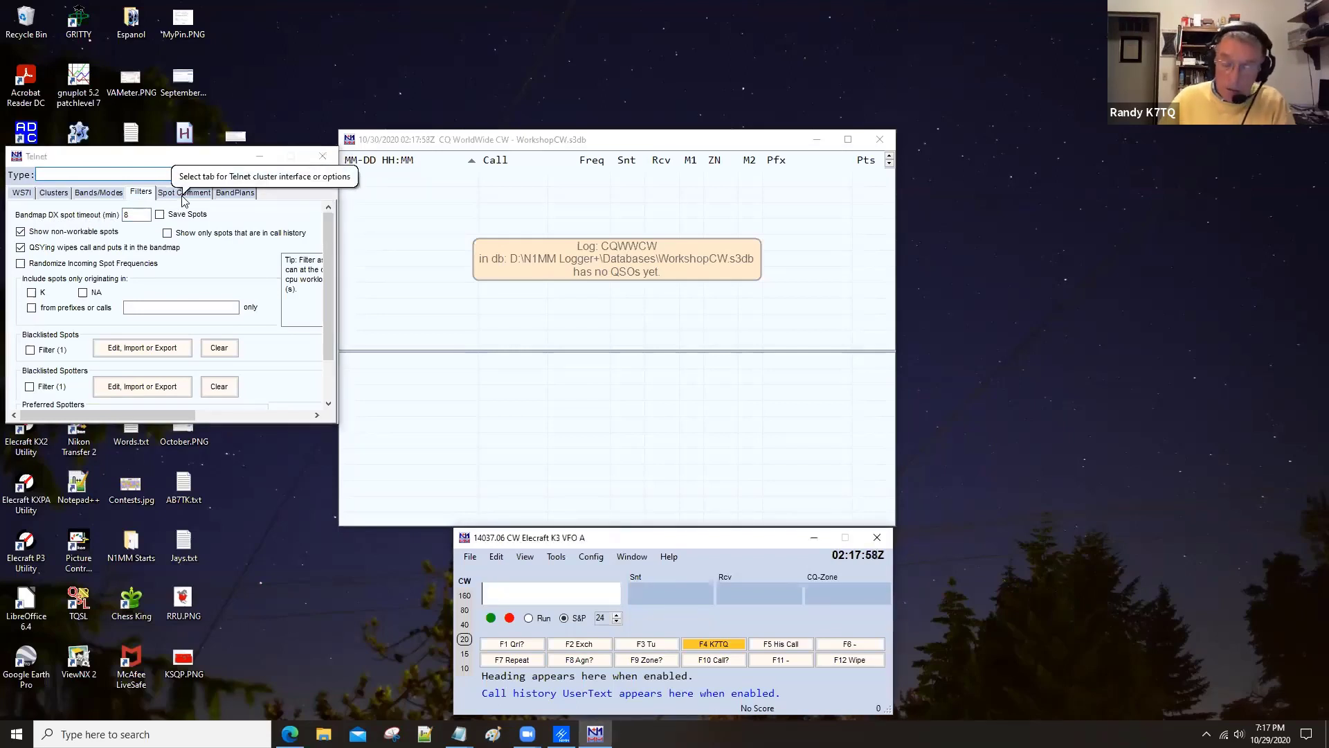
{"action": "type", "text": "1"}
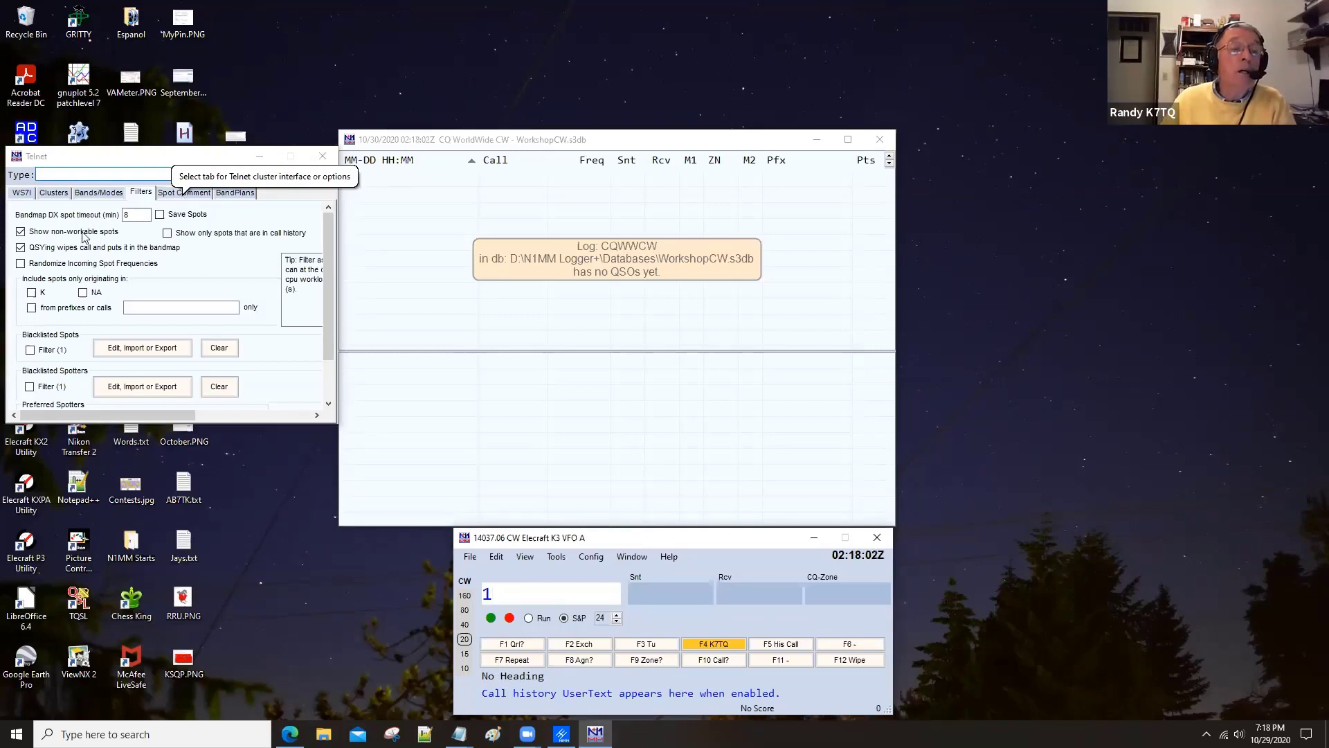
{"action": "left_click", "coordinate": [133, 219]}
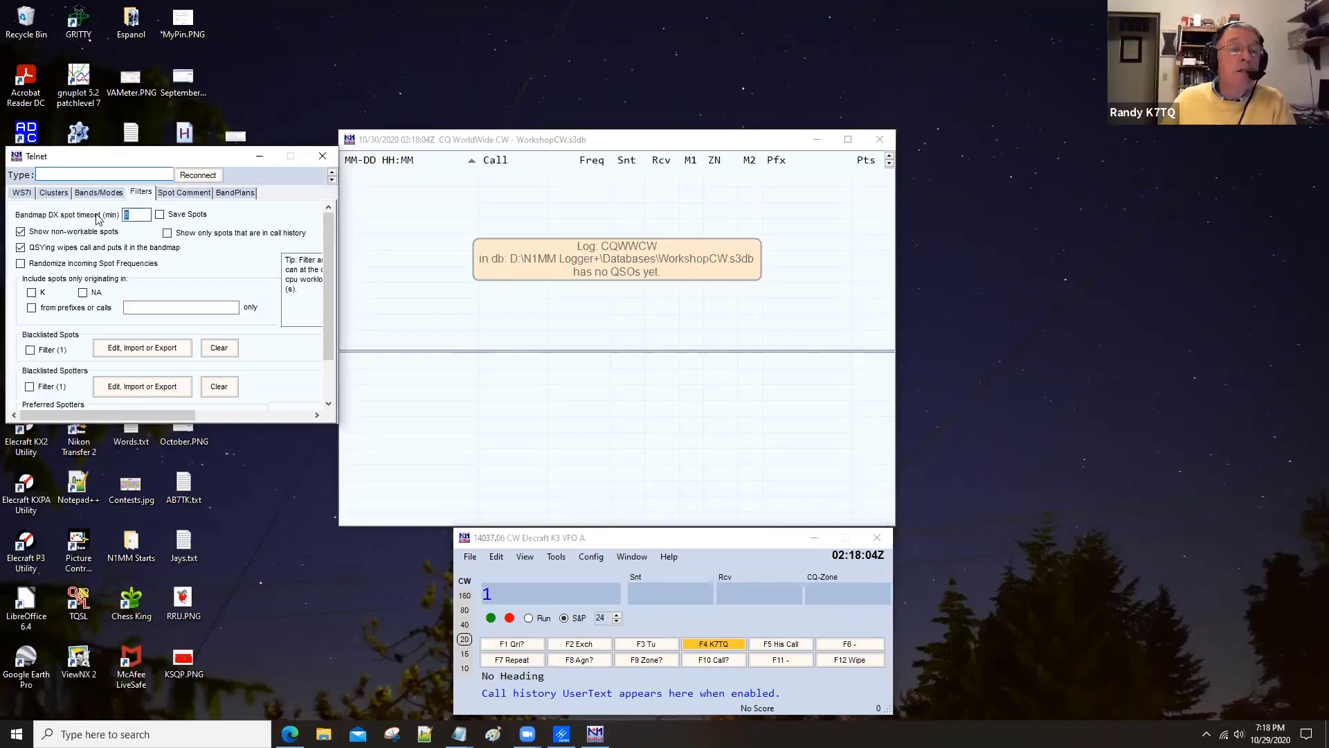
{"action": "key", "text": "BackSpace"}
{"action": "type", "text": "10"}
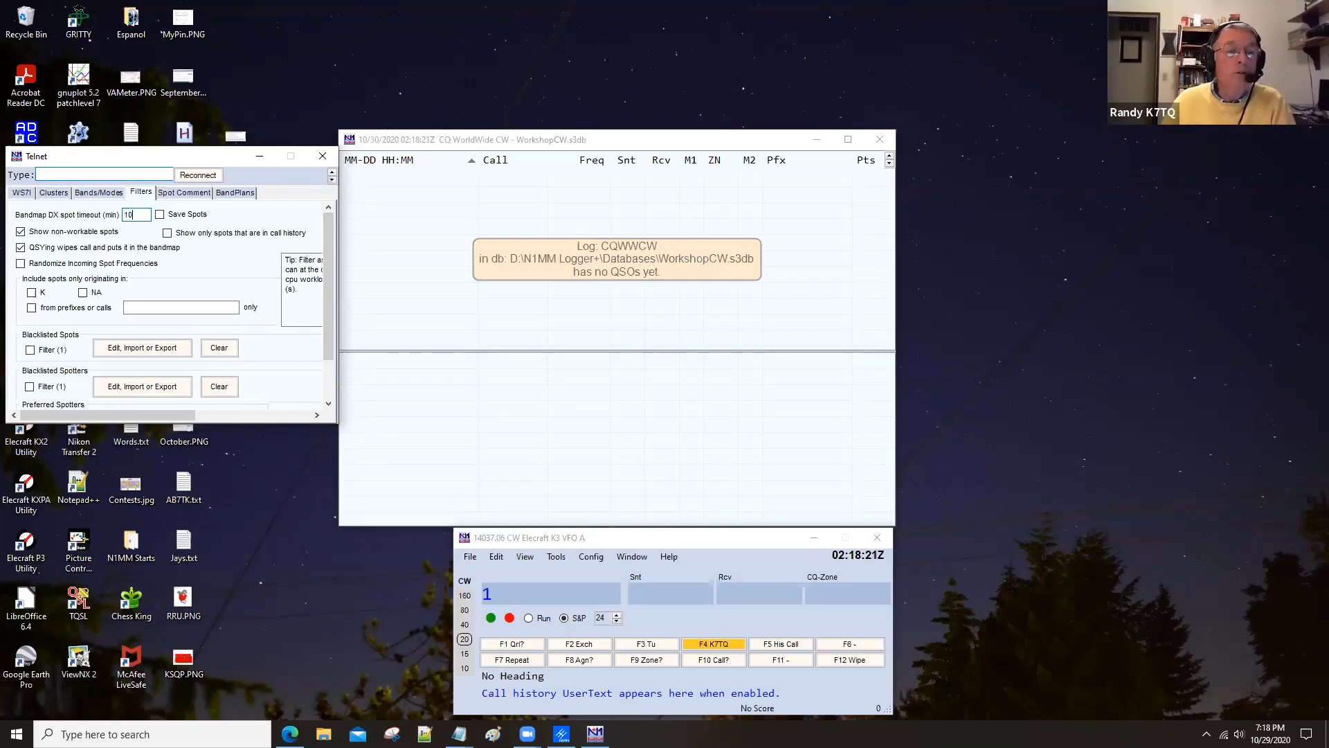
{"action": "key", "text": "Return"}
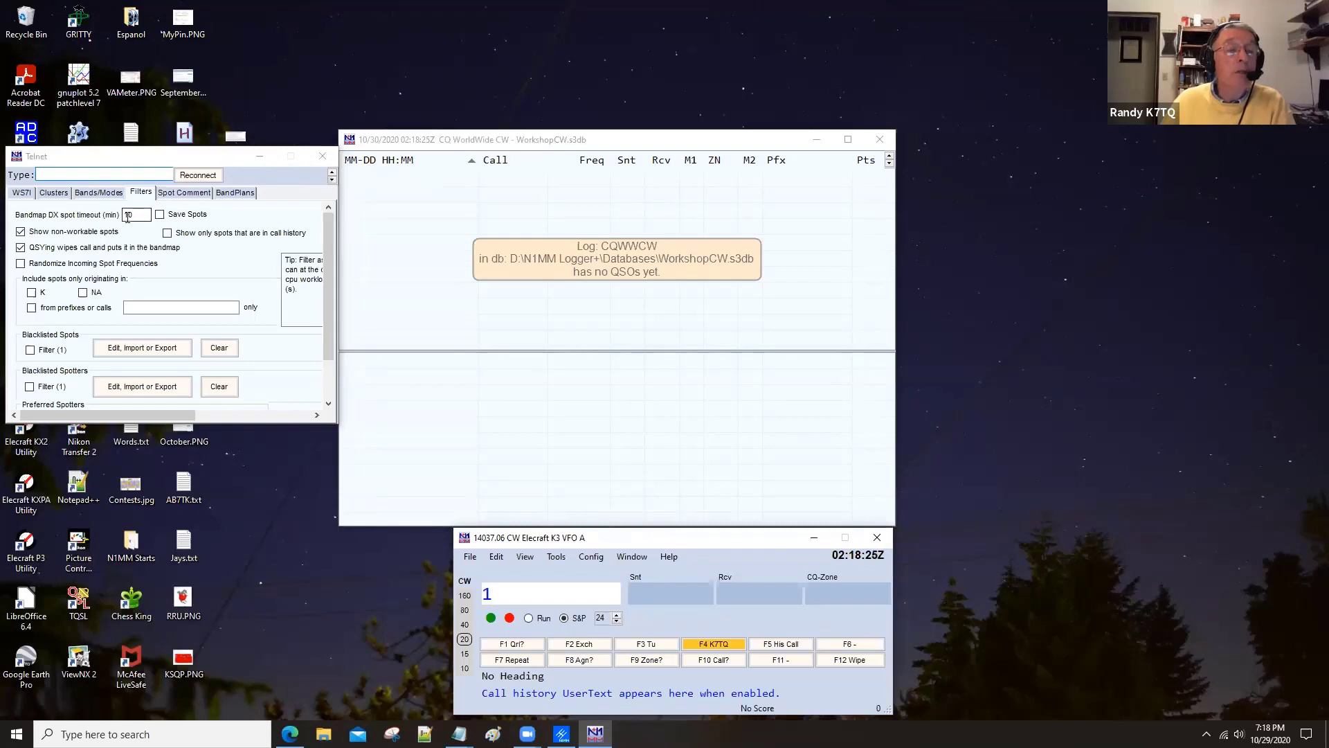
{"action": "left_click", "coordinate": [260, 154]}
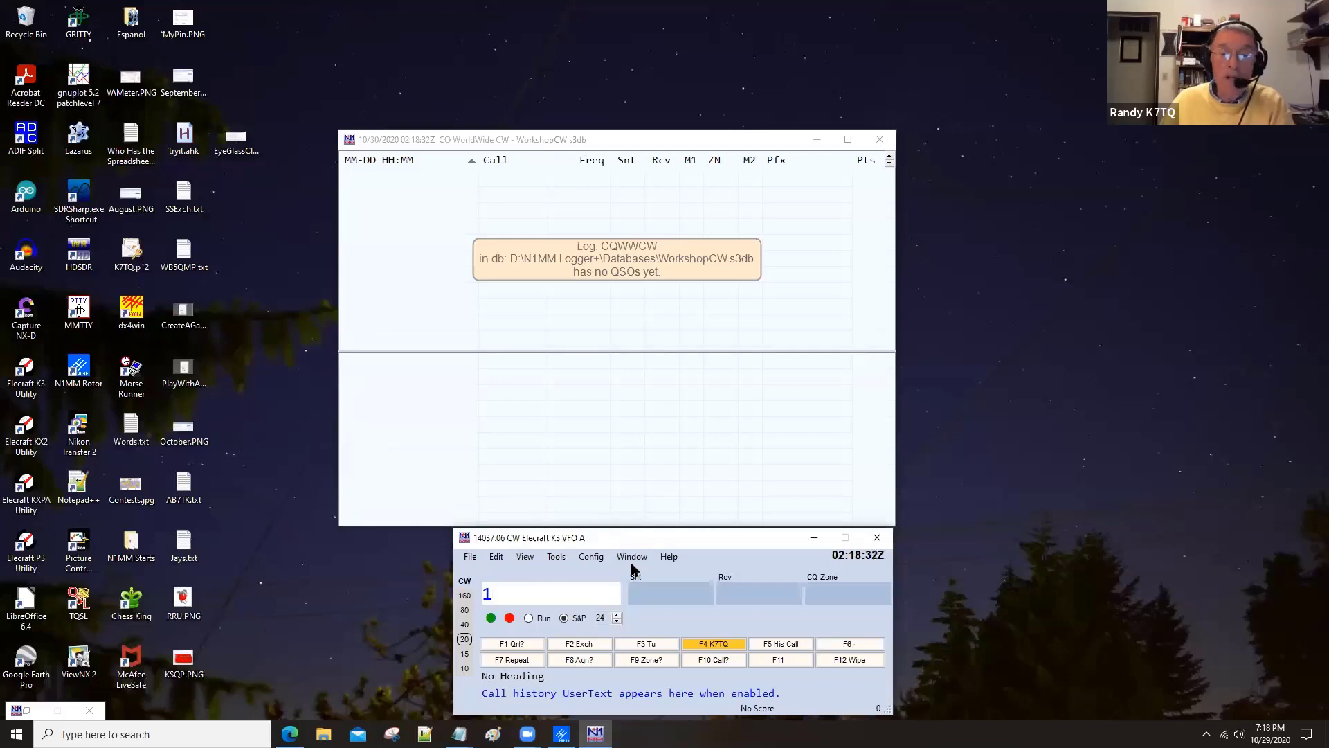
Open the Check window and clear the stray 1 from the entry window's callsign field.
{"action": "left_click", "coordinate": [632, 558]}
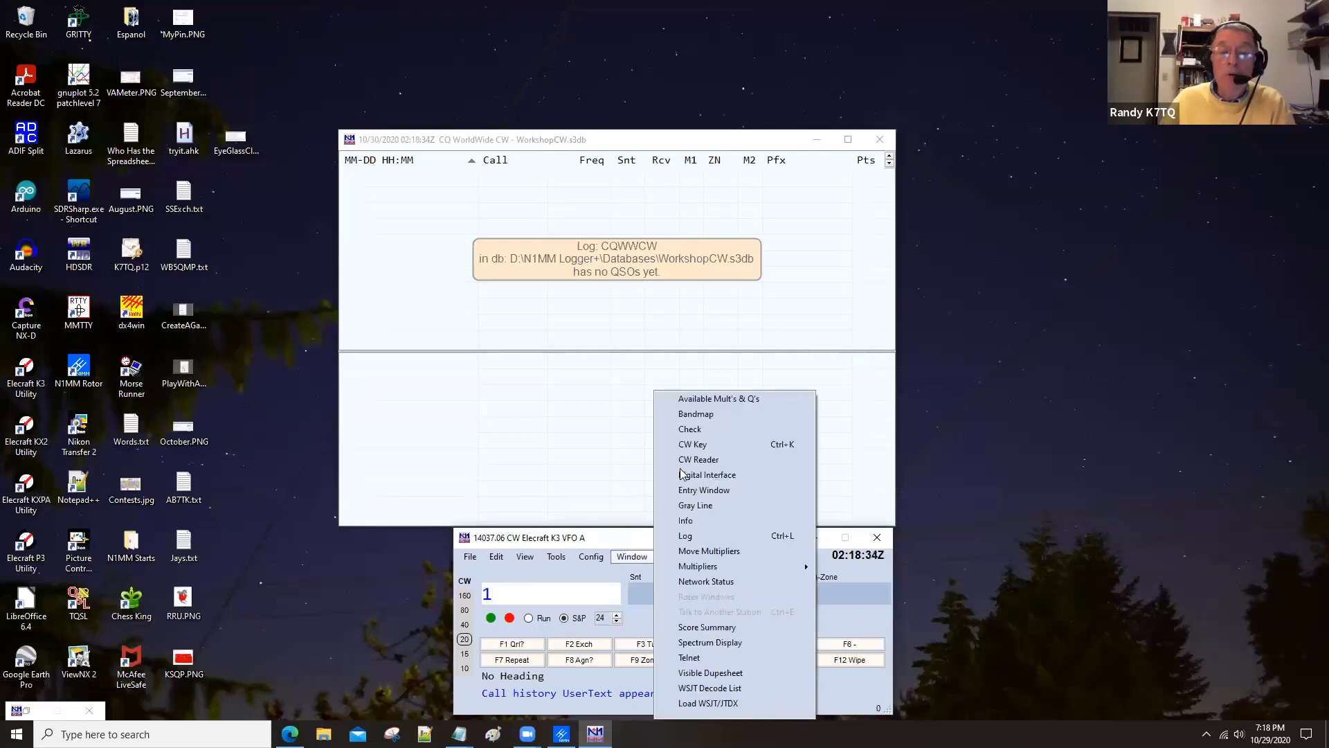
{"action": "left_click", "coordinate": [692, 429]}
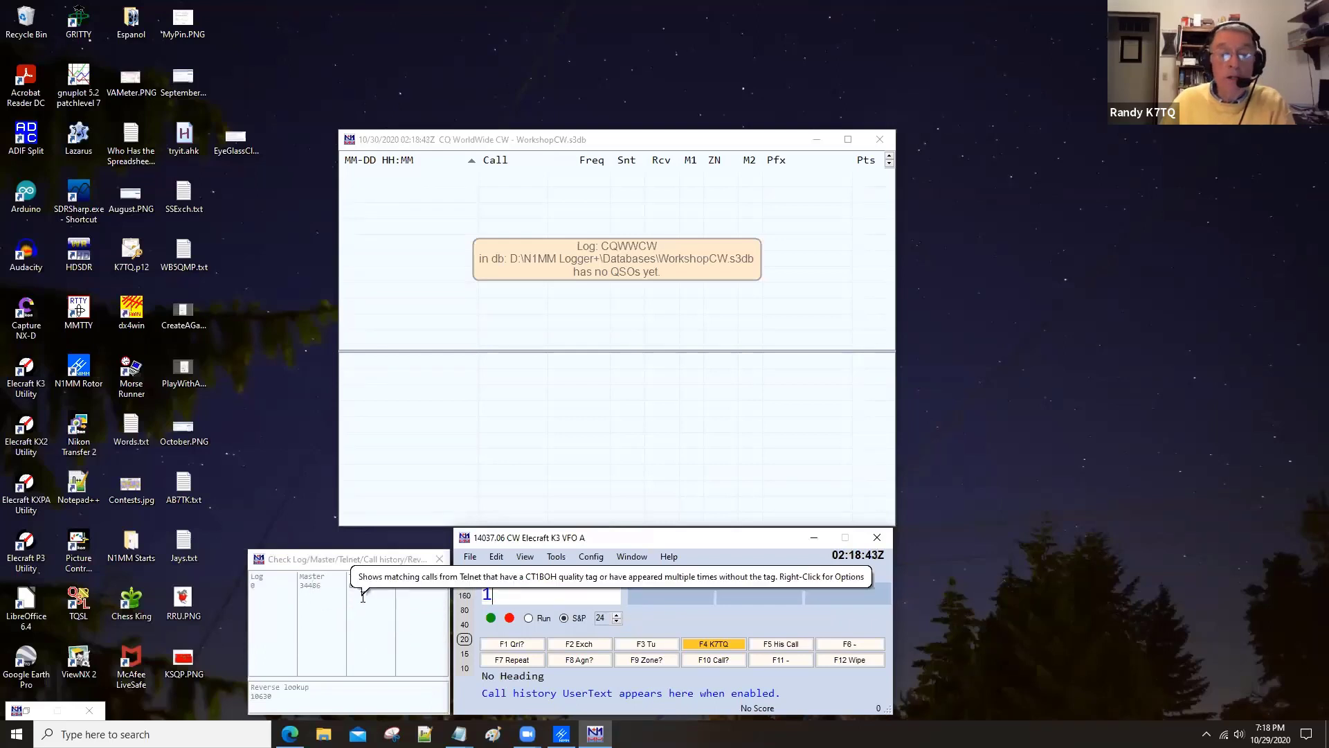
{"action": "key", "text": "BackSpace"}
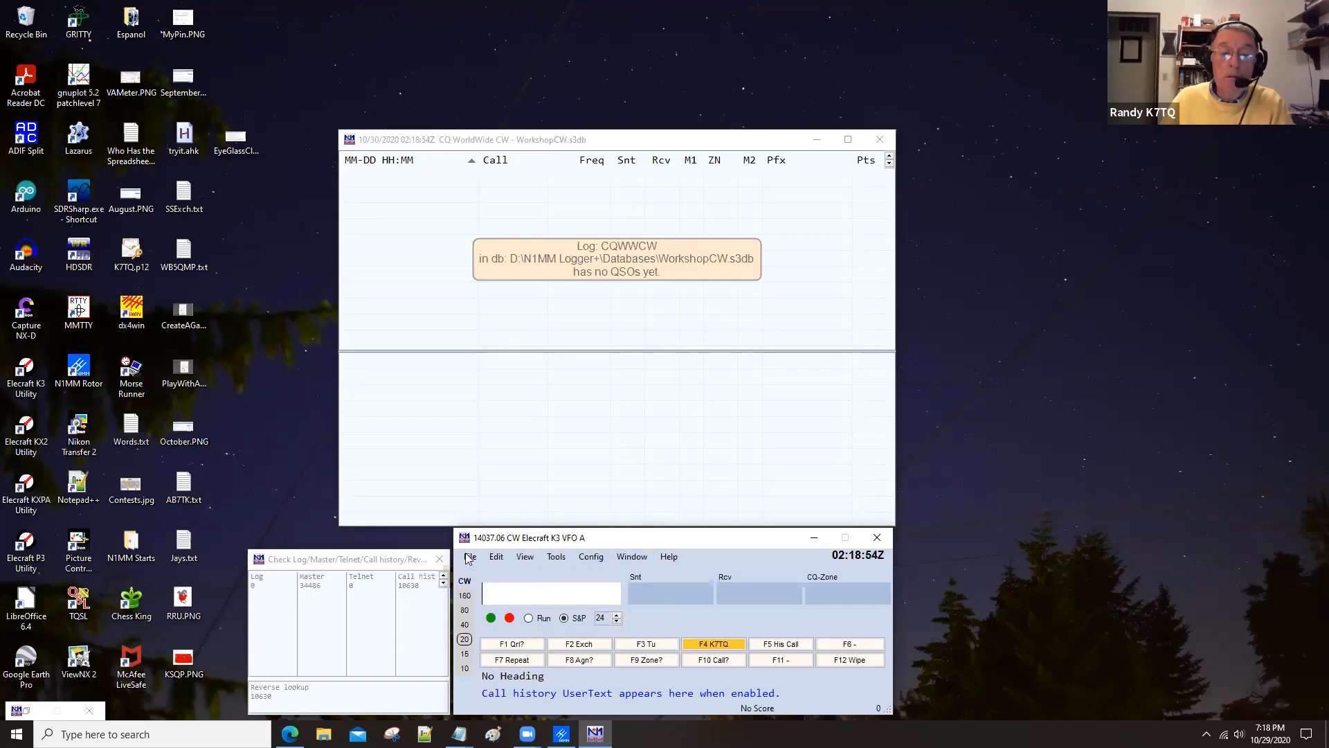
Download and install the latest Check Partial file (master.scp) and acknowledge its completion.
{"action": "left_click", "coordinate": [596, 560]}
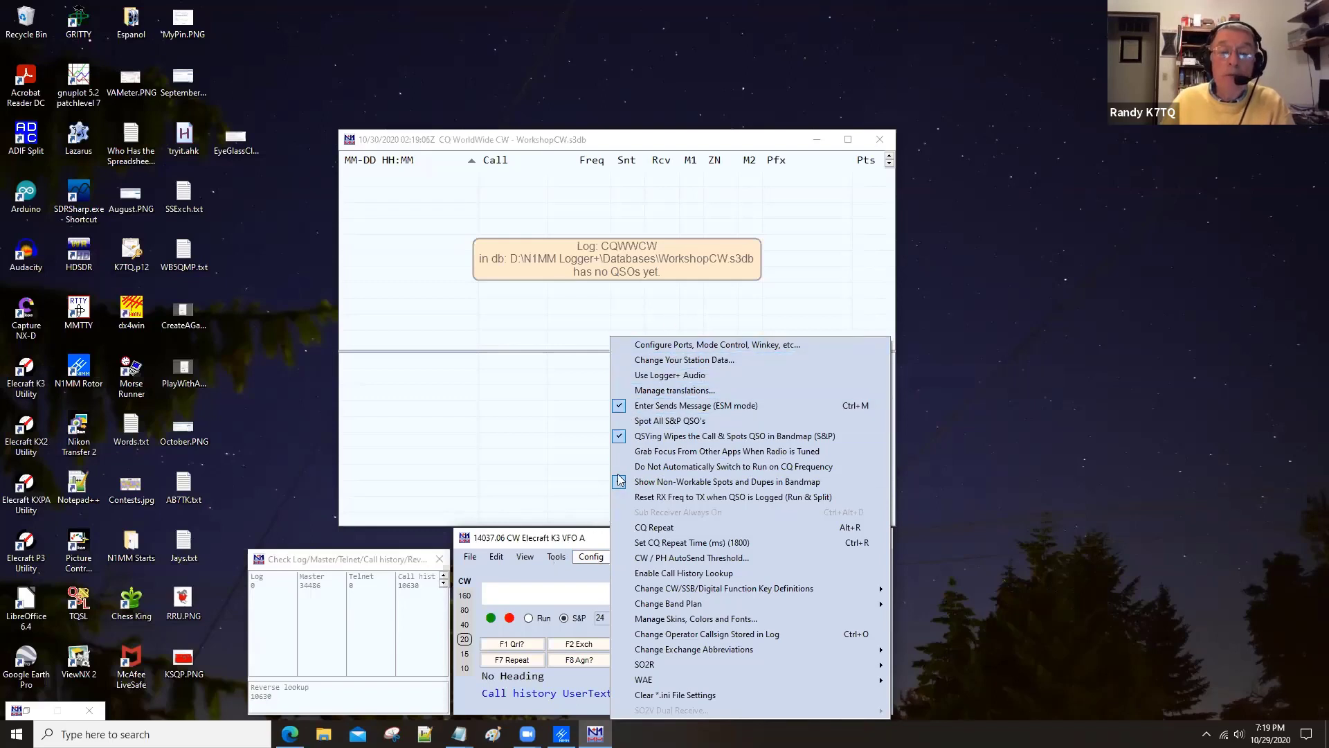
{"action": "key", "text": "Left"}
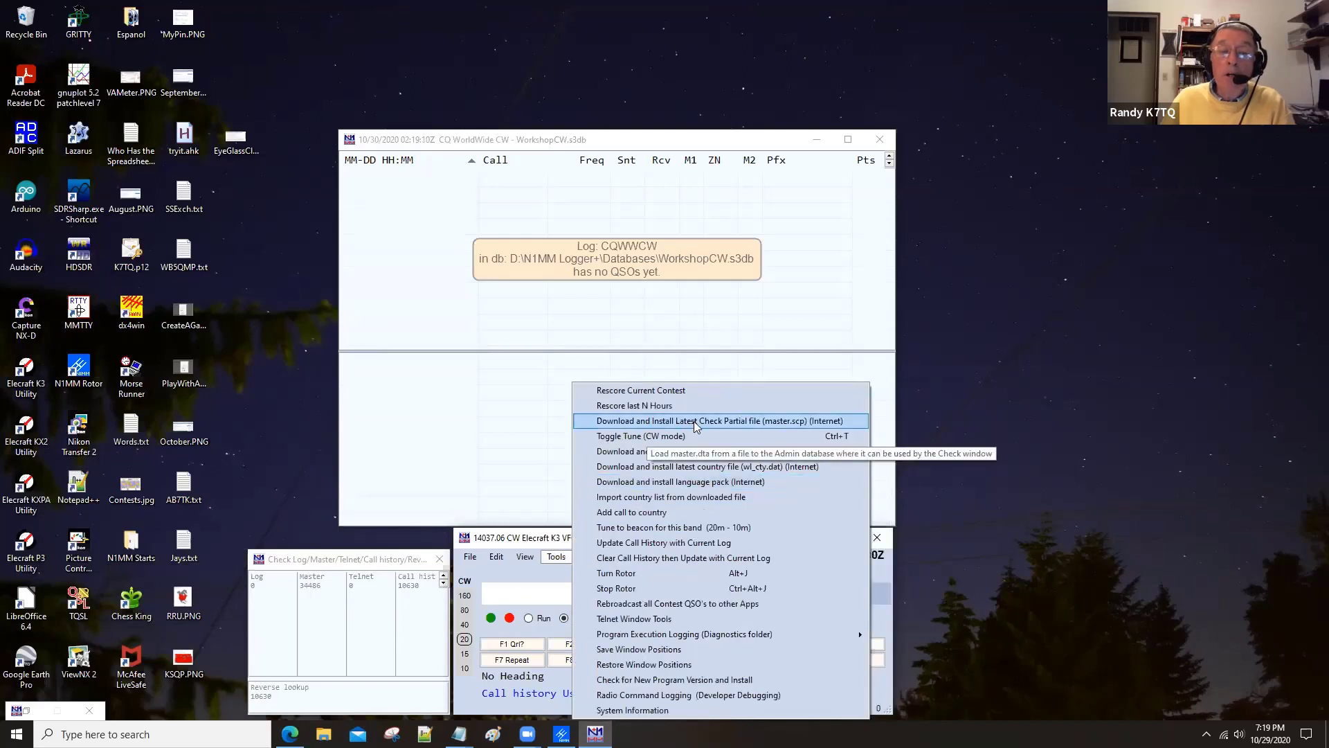
{"action": "left_click", "coordinate": [738, 420]}
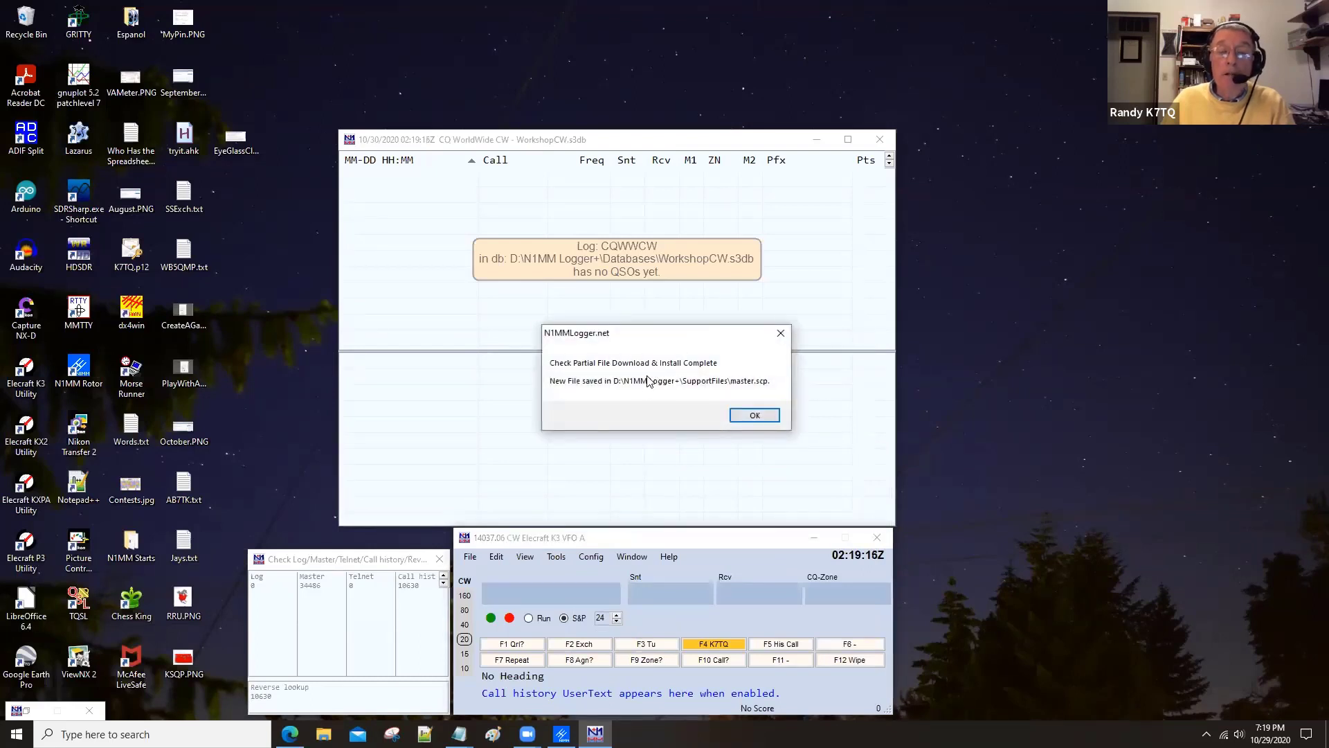
{"action": "left_click", "coordinate": [737, 415]}
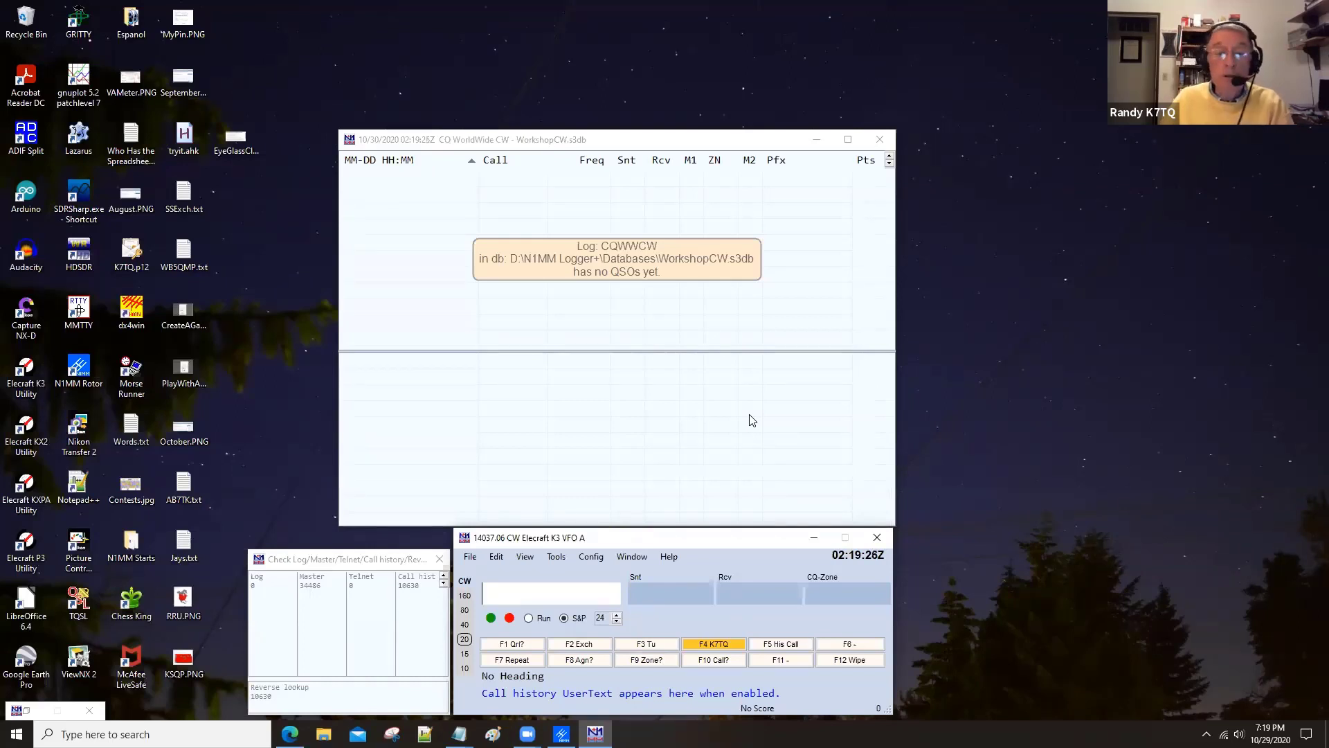
Download and install the latest country file (wl_cty.dat) and acknowledge its completion.
{"action": "left_click", "coordinate": [555, 558]}
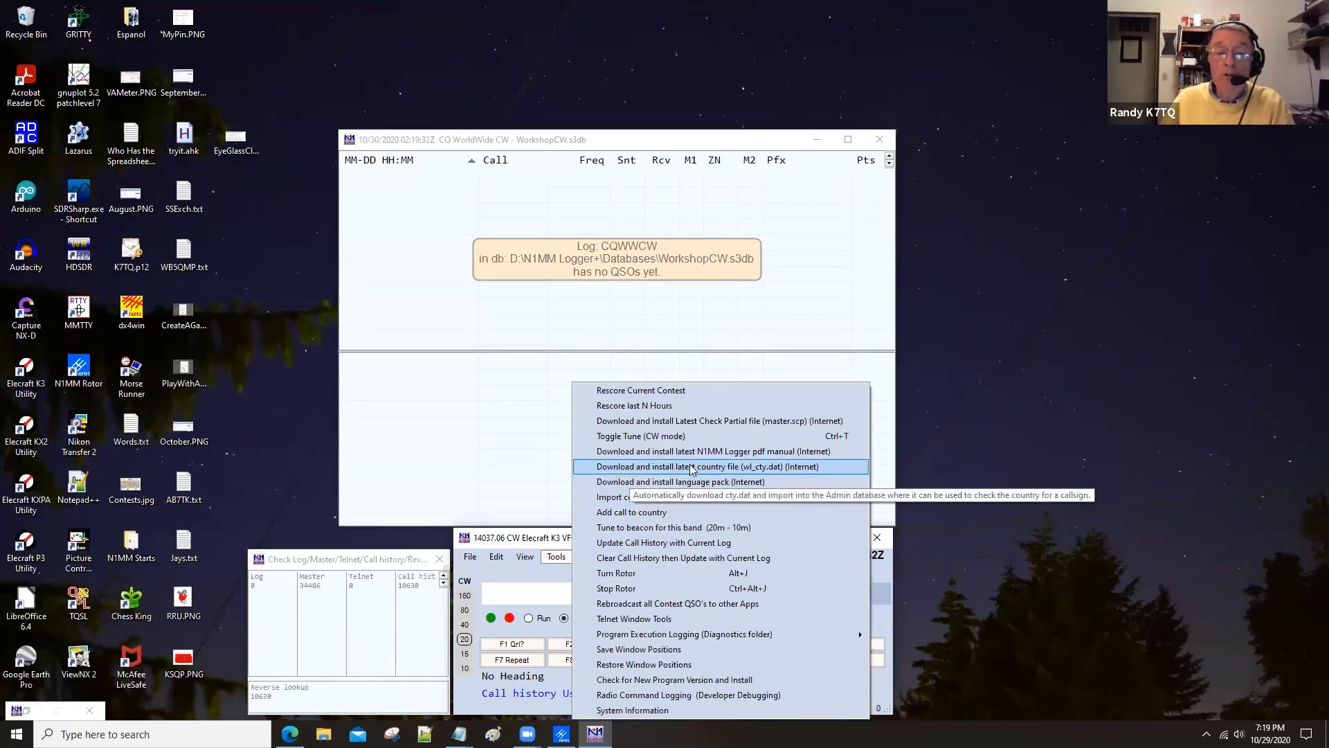
{"action": "left_click", "coordinate": [722, 468]}
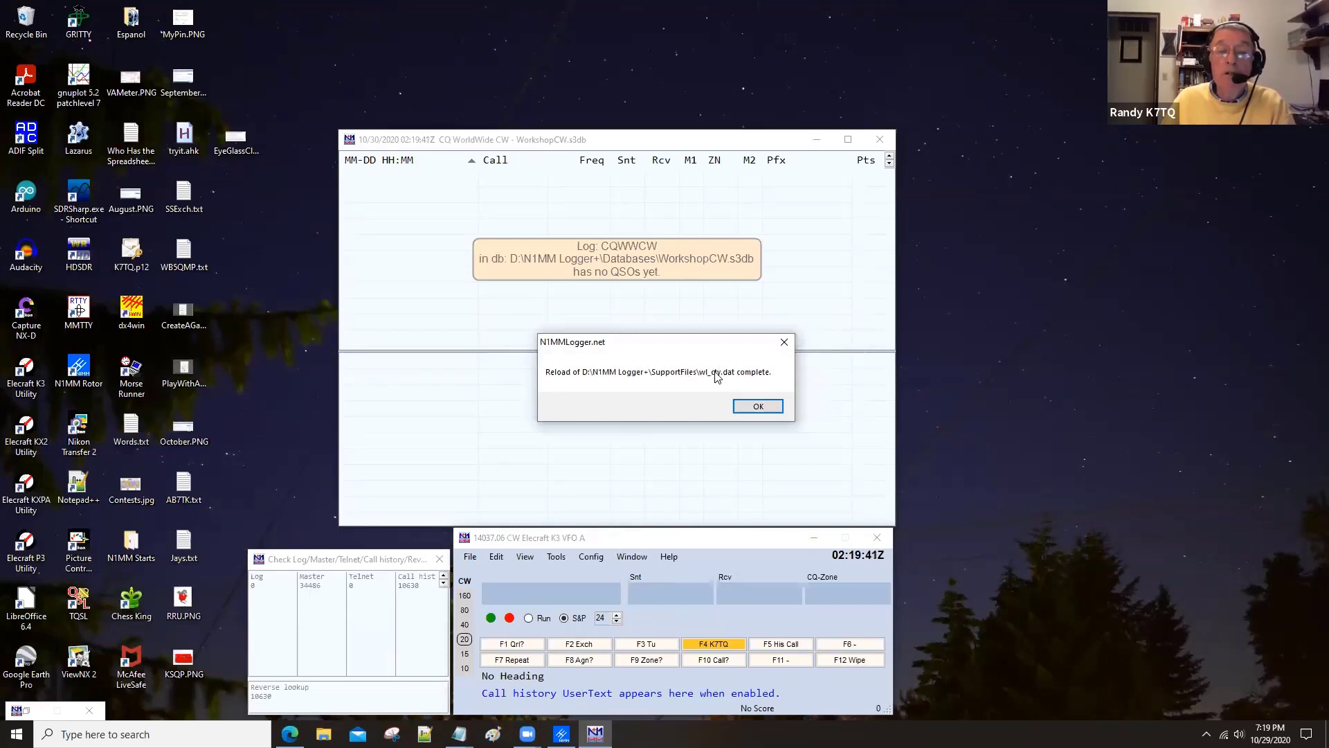
{"action": "left_click", "coordinate": [759, 407]}
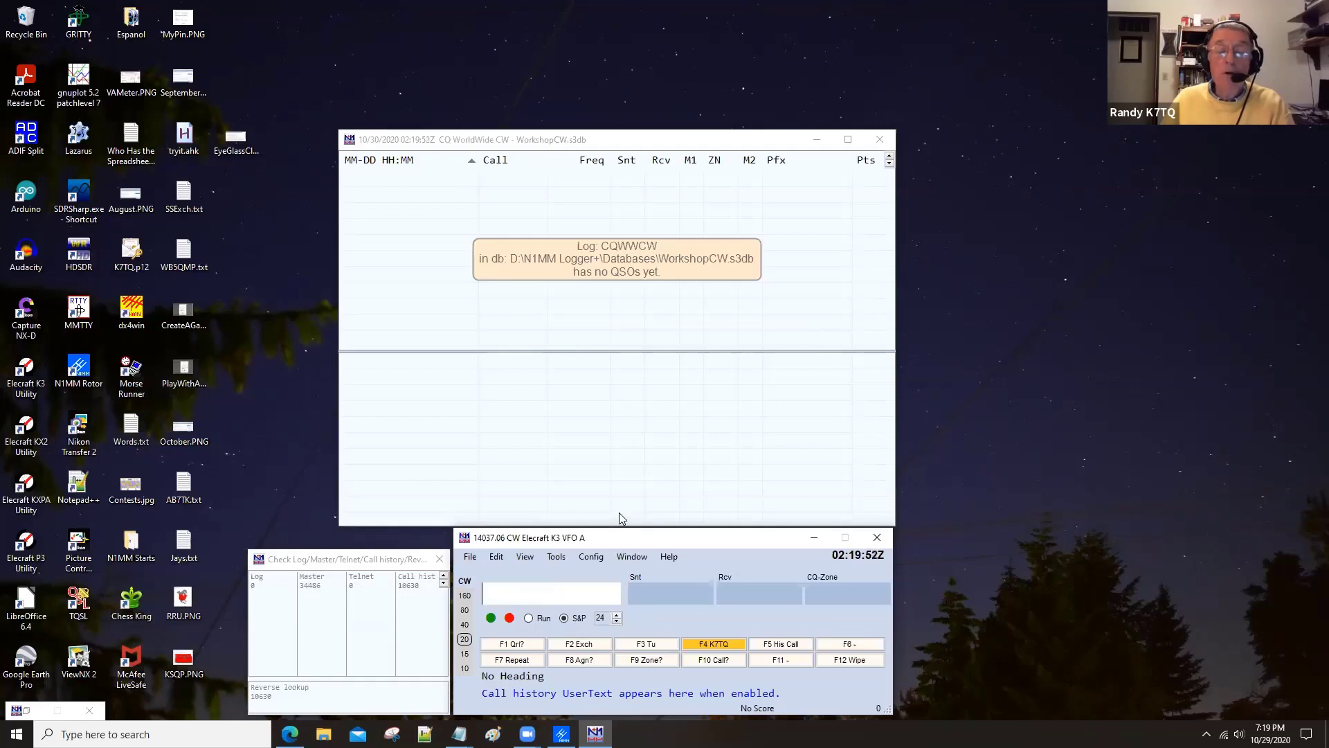
Look up LU8DQ in the Check window by entering the call gradually, and clear the callsign field.
{"action": "type", "text": "L"}
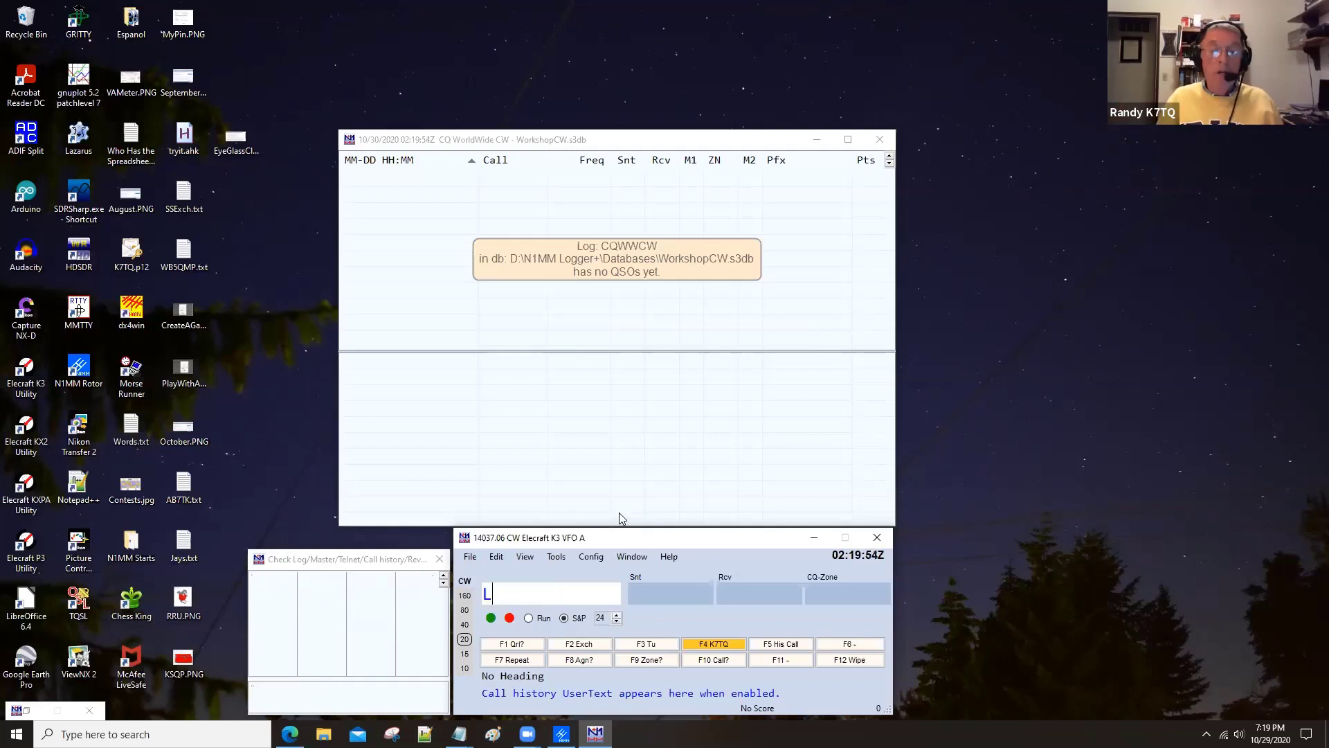
{"action": "type", "text": "U8"}
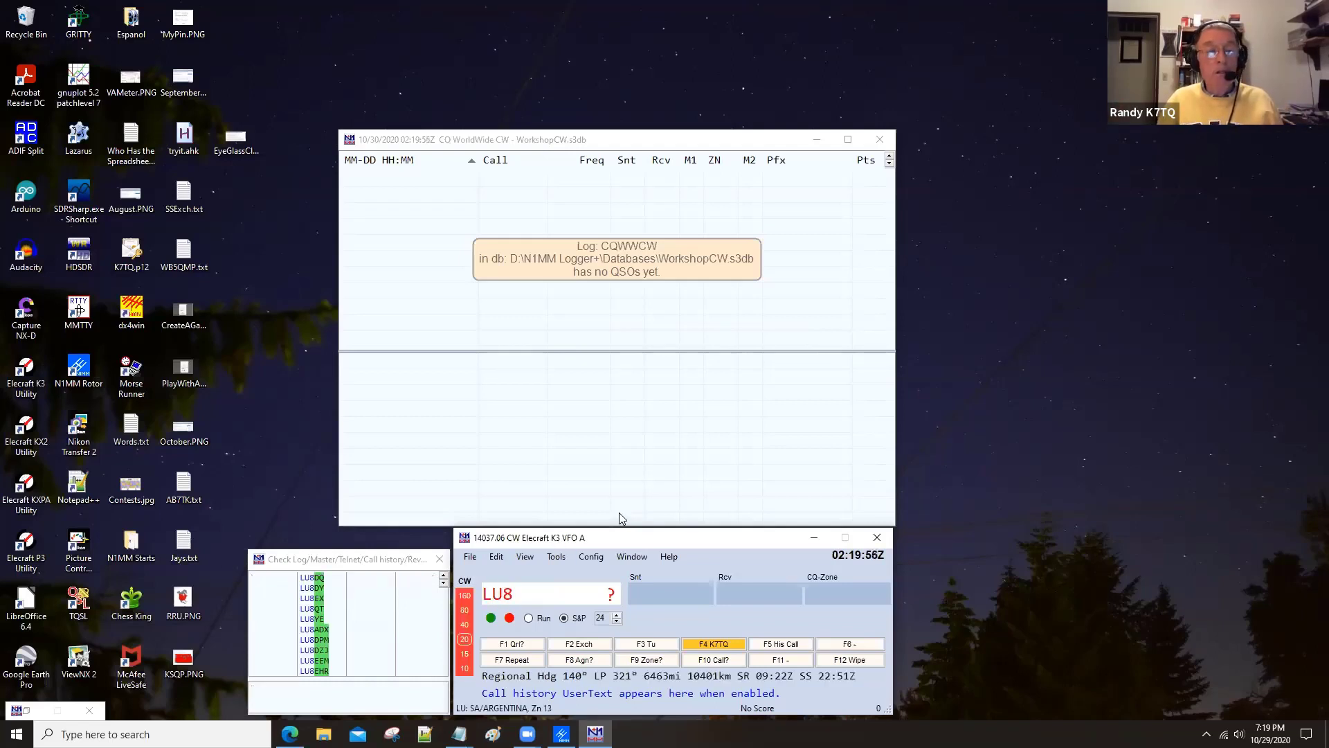
{"action": "type", "text": "D"}
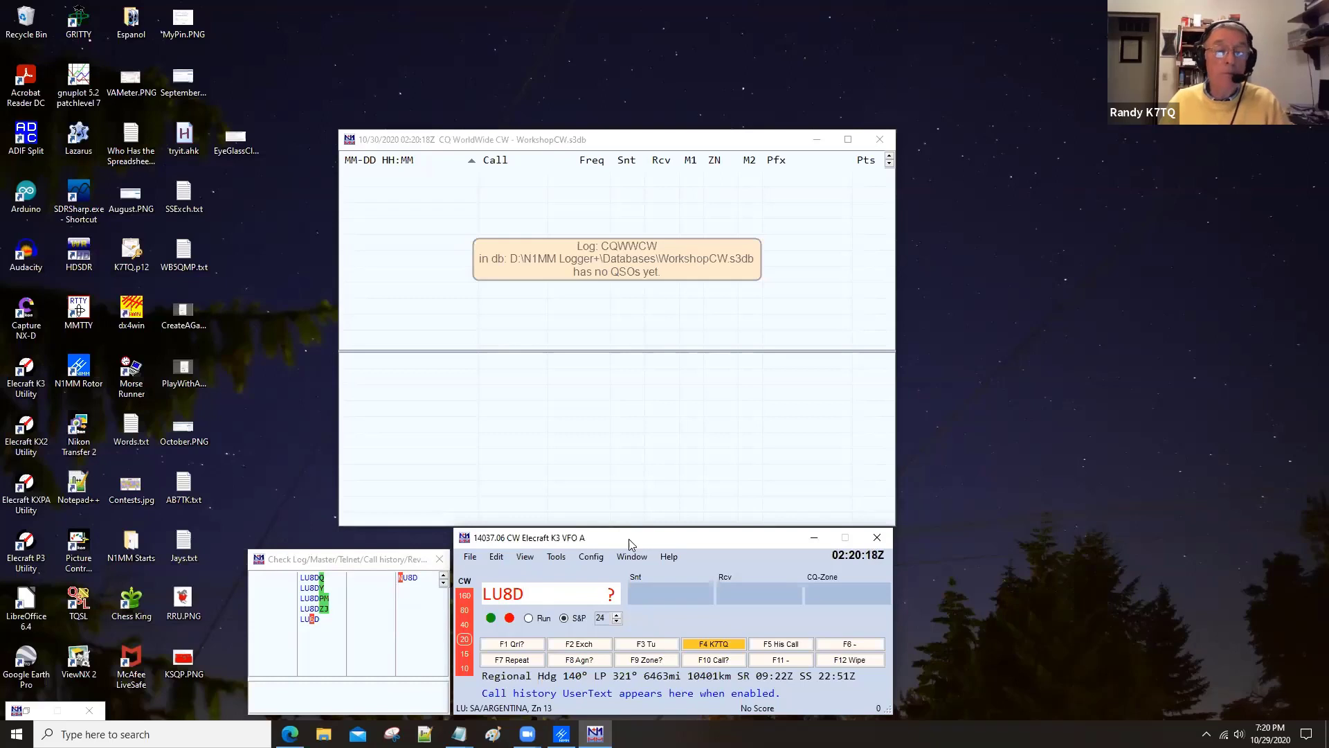
{"action": "type", "text": "Q"}
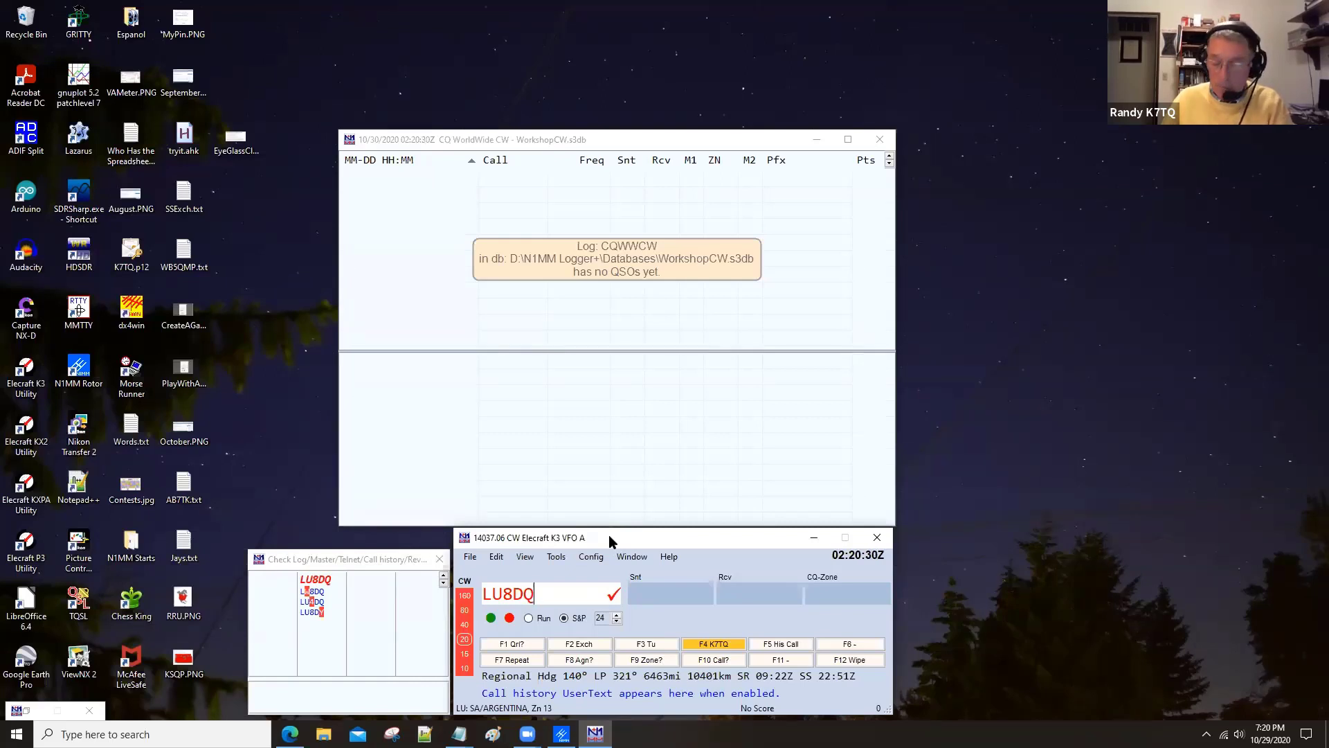
{"action": "key", "text": "BackSpace"}
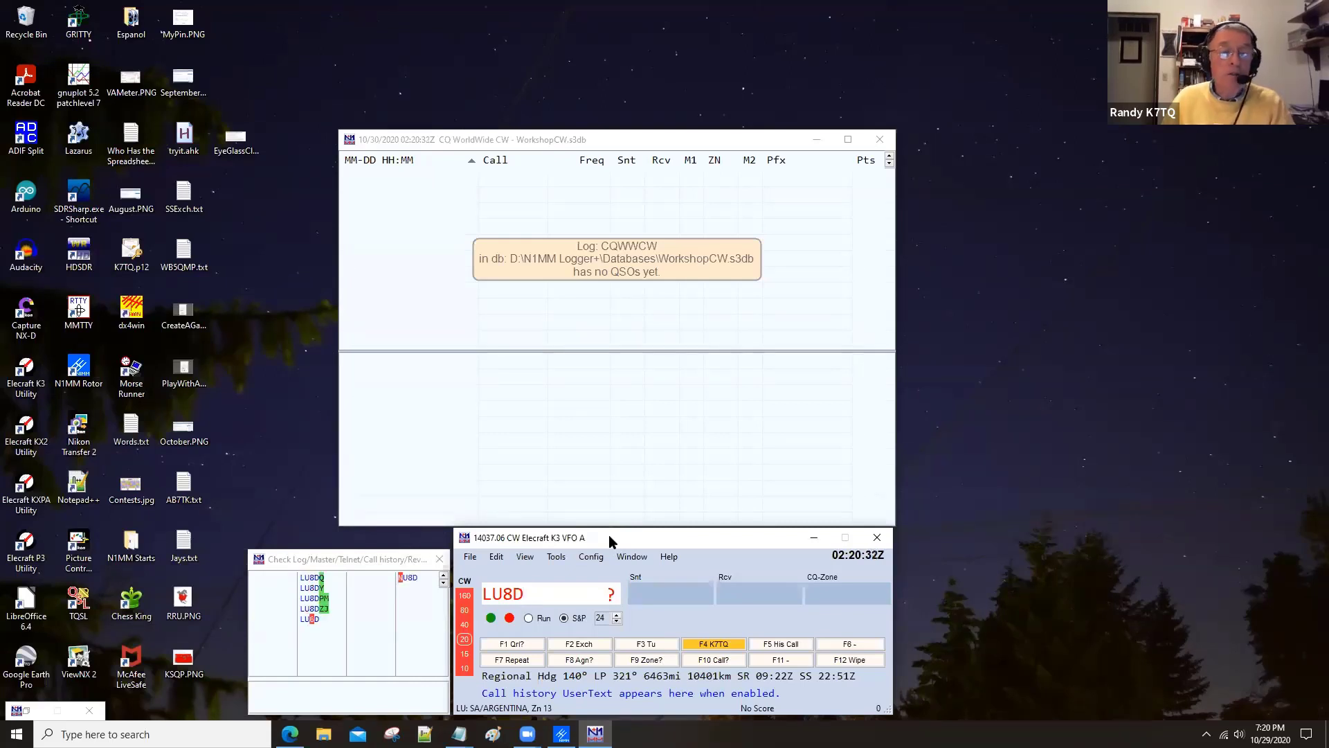
{"action": "key", "text": "BackSpace"}
{"action": "key", "text": "BackSpace"}
{"action": "key", "text": "BackSpace"}
{"action": "key", "text": "BackSpace"}
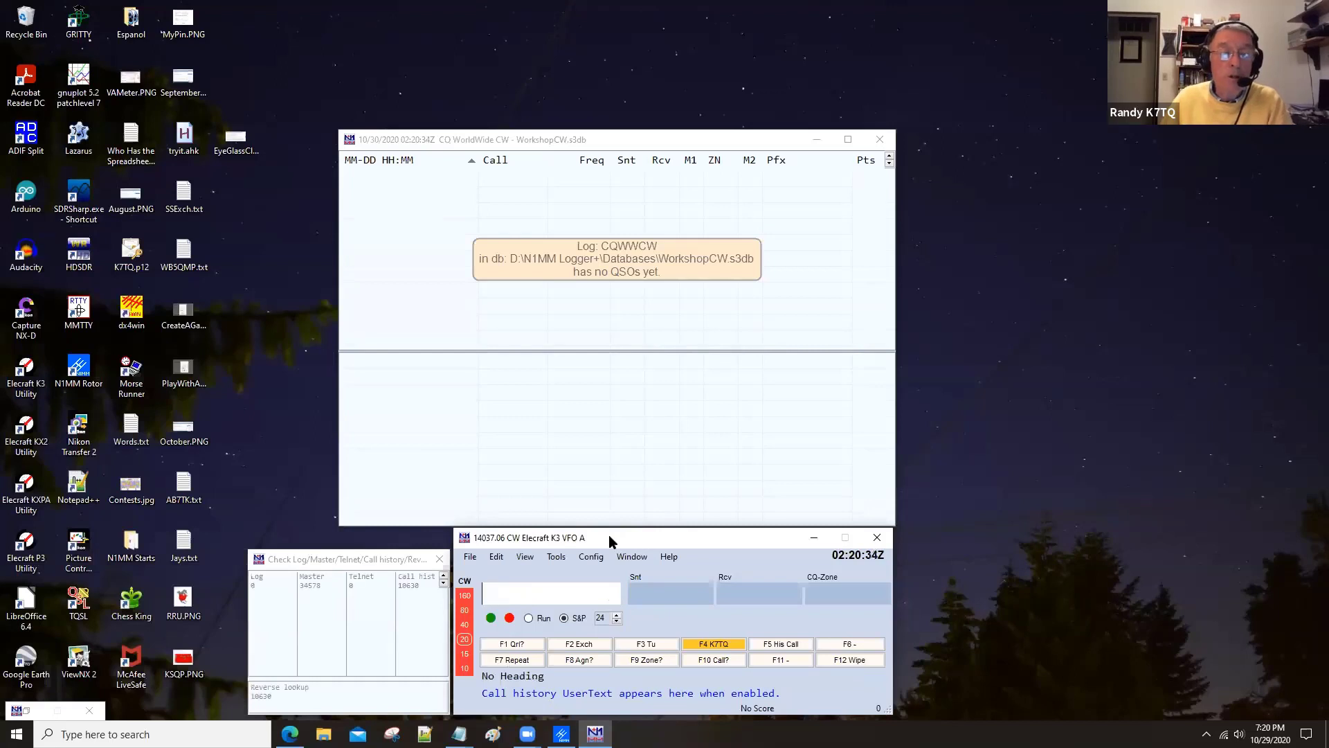
Open the Score Summary and Bandmap windows.
{"action": "left_click", "coordinate": [642, 559]}
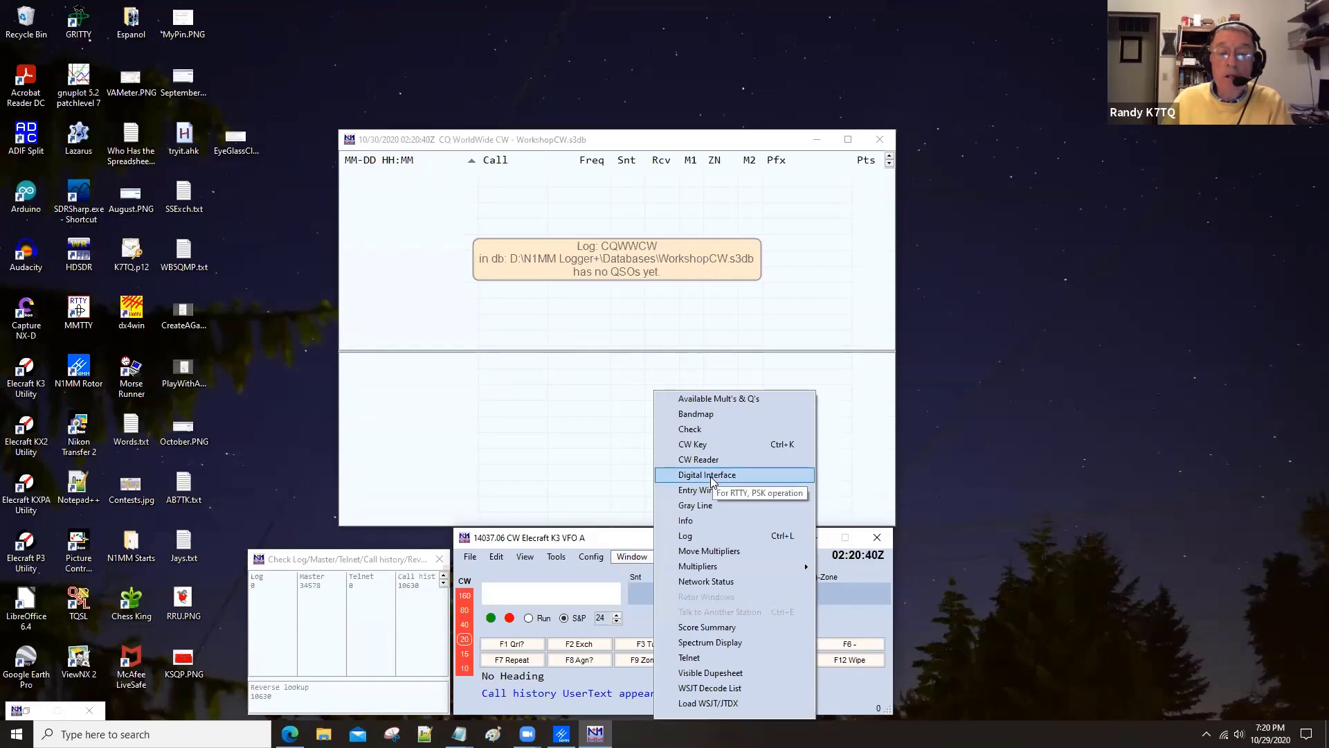
{"action": "left_click", "coordinate": [695, 627]}
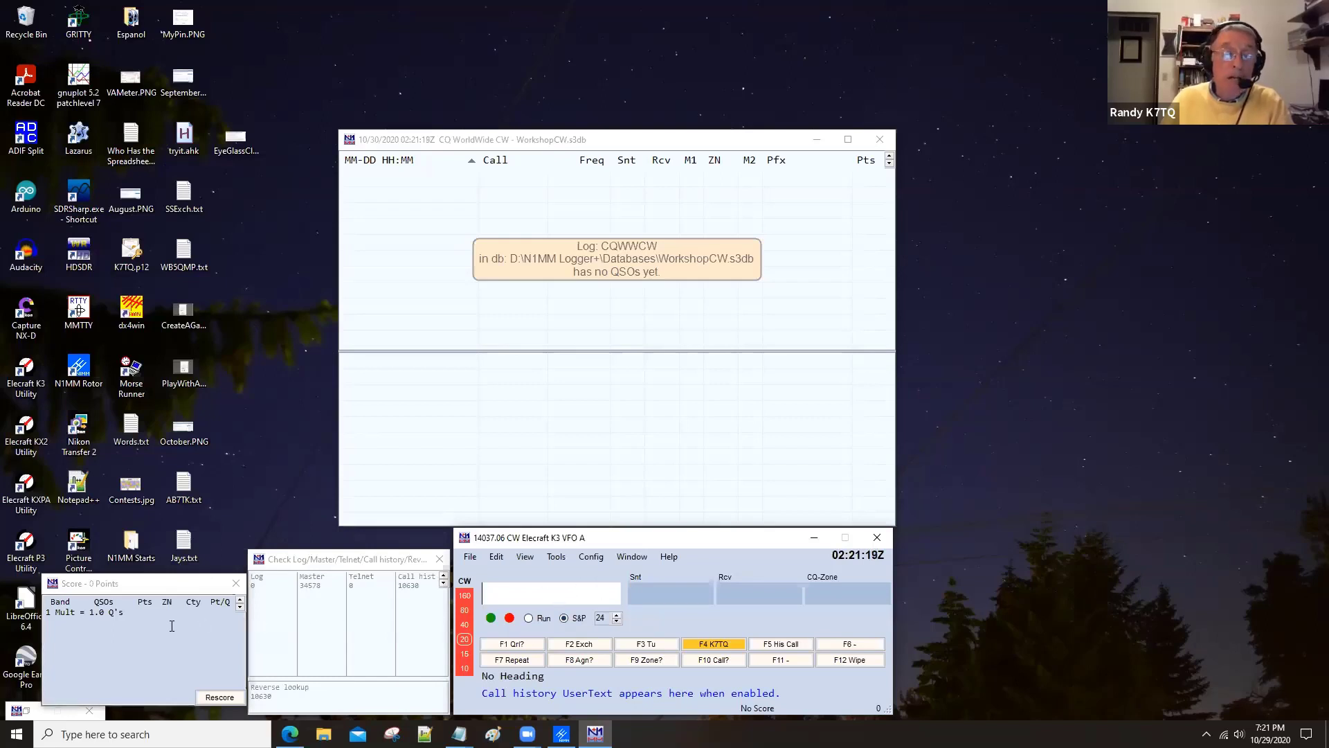
{"action": "left_click", "coordinate": [644, 558]}
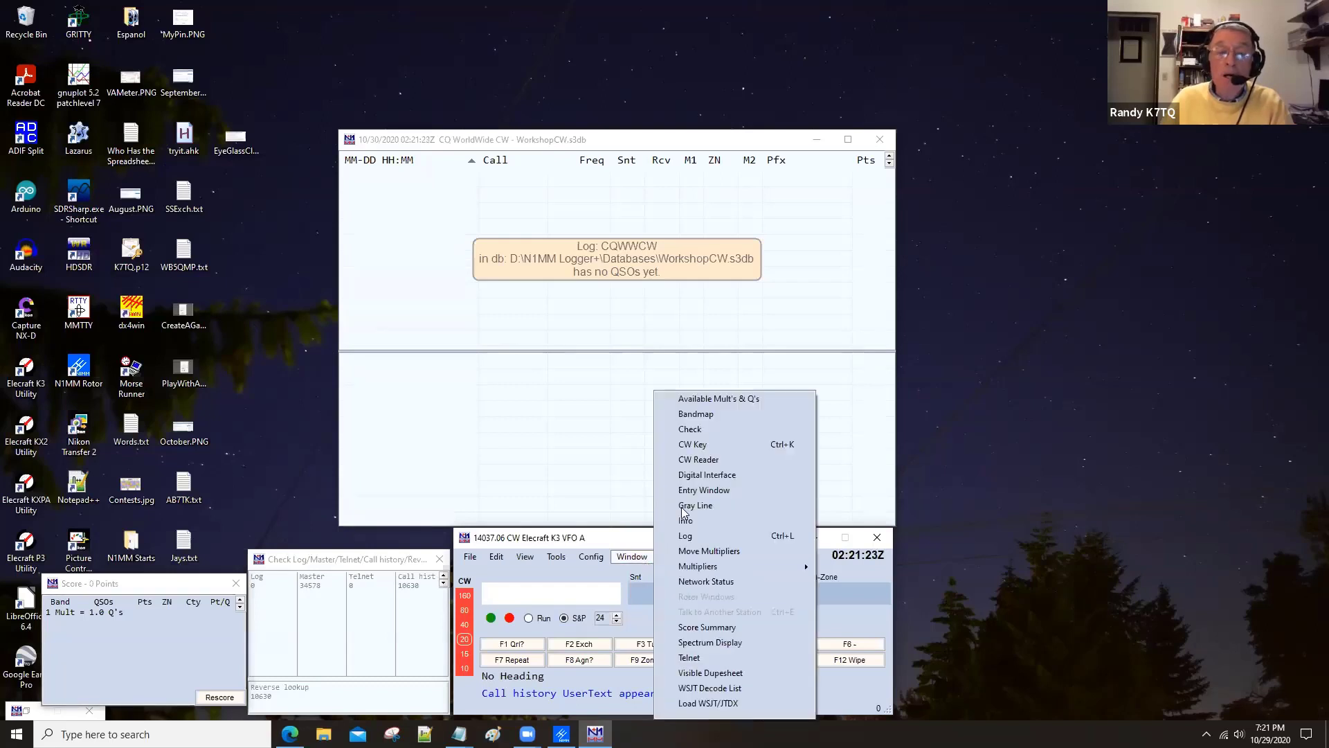
{"action": "left_click", "coordinate": [713, 414]}
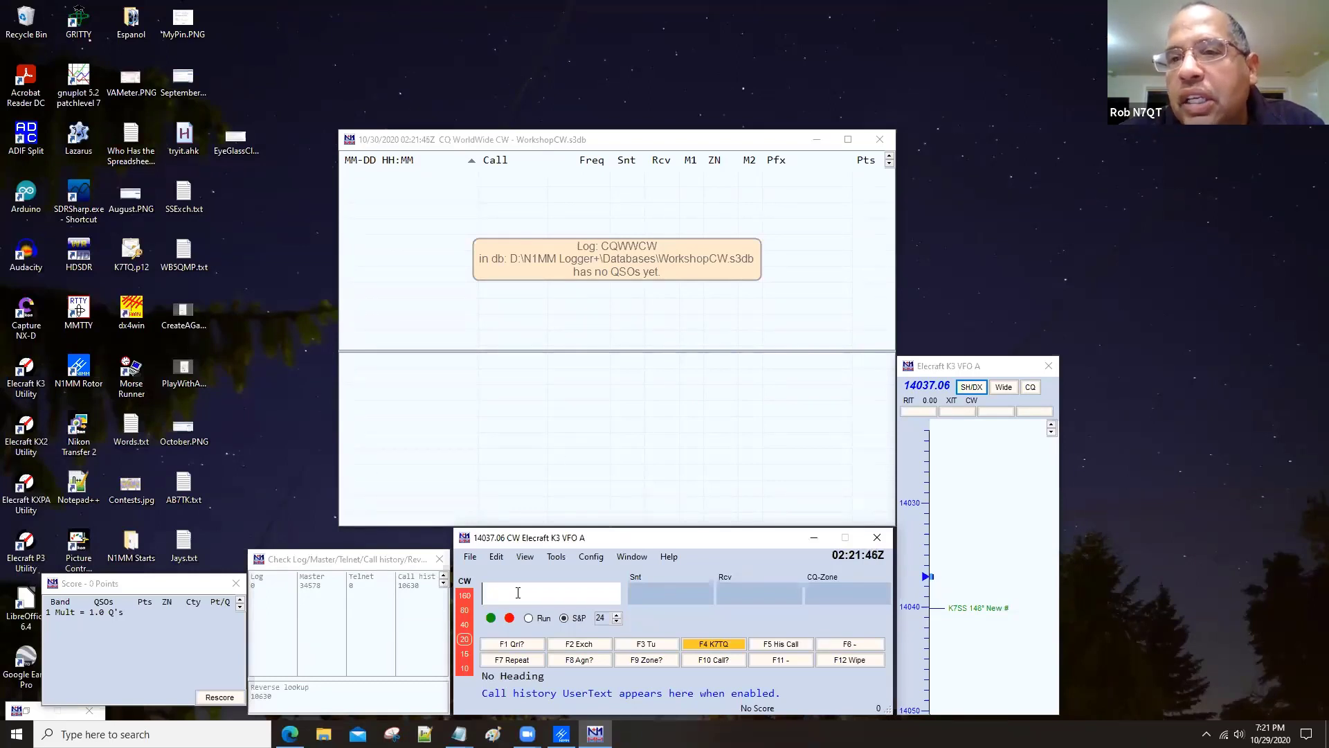
Look up the partial call N7?T in the Check window and wipe the callsign field.
{"action": "type", "text": "N"}
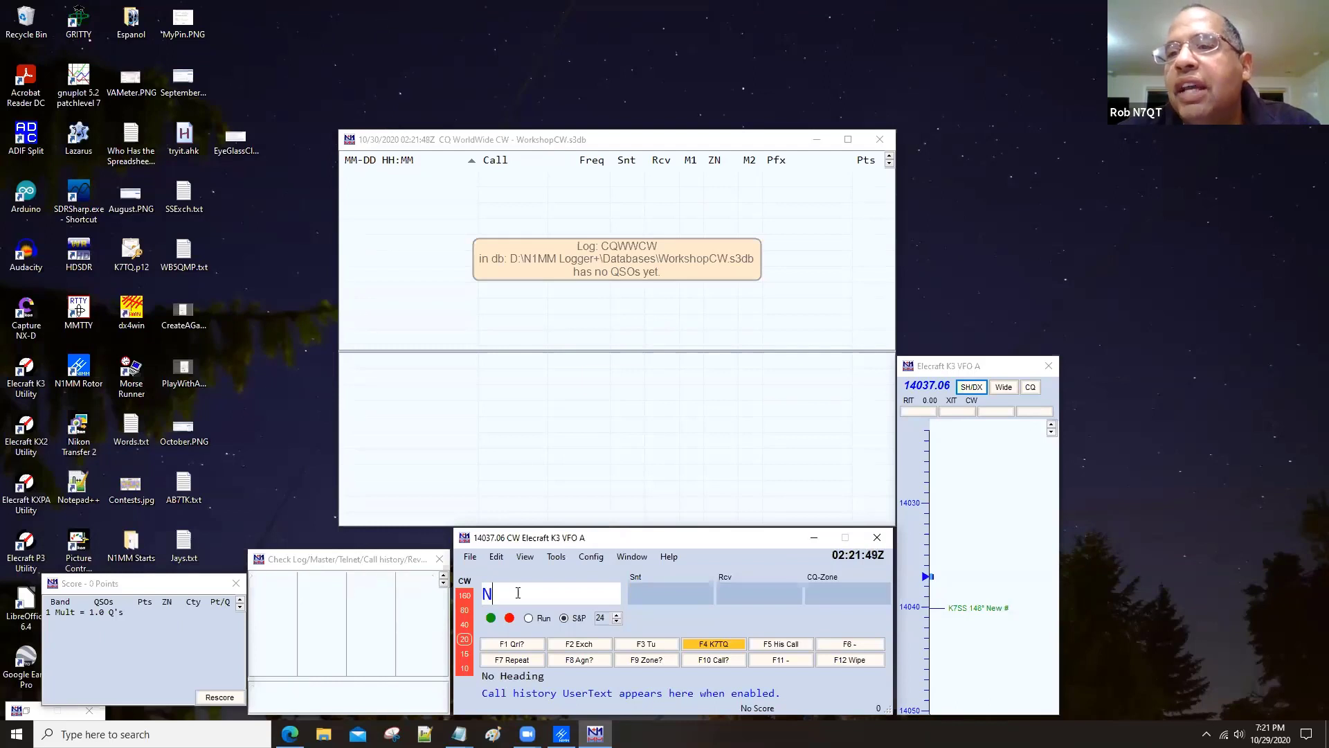
{"action": "type", "text": "7?T"}
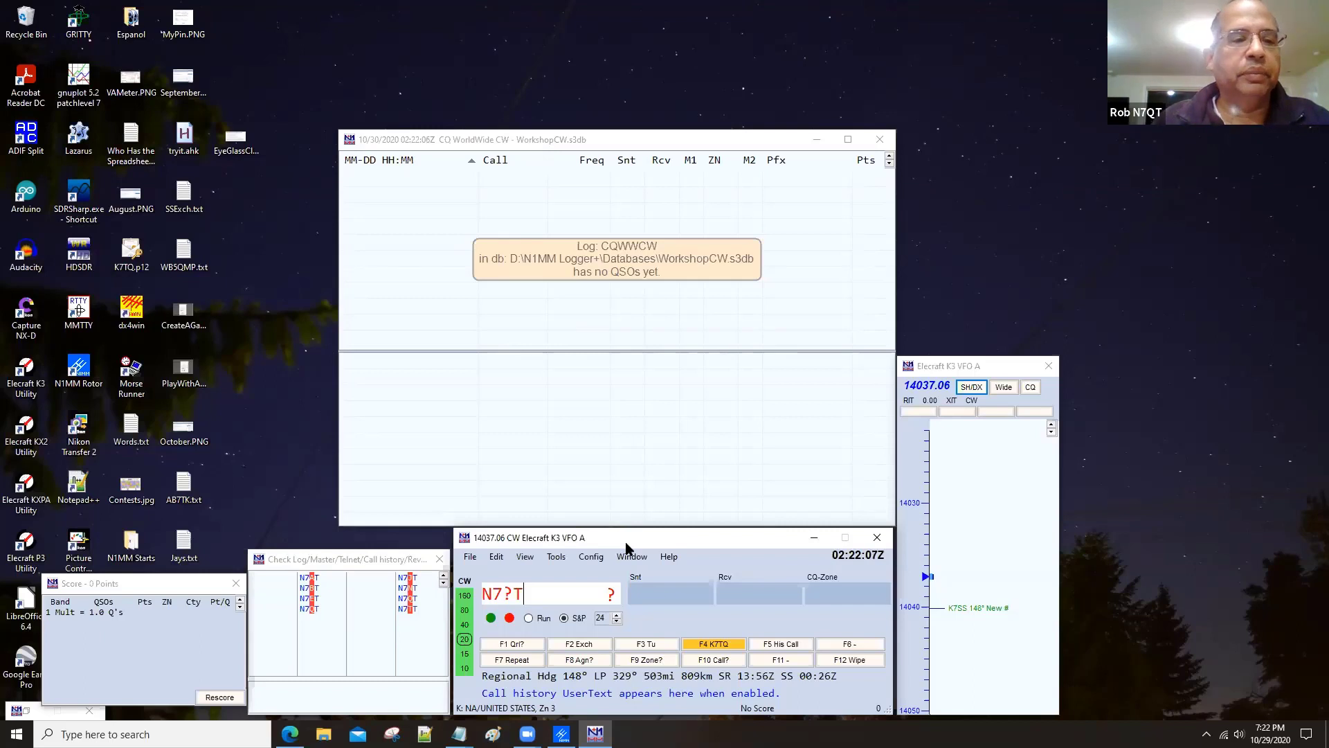
{"action": "key", "text": "alt+w"}
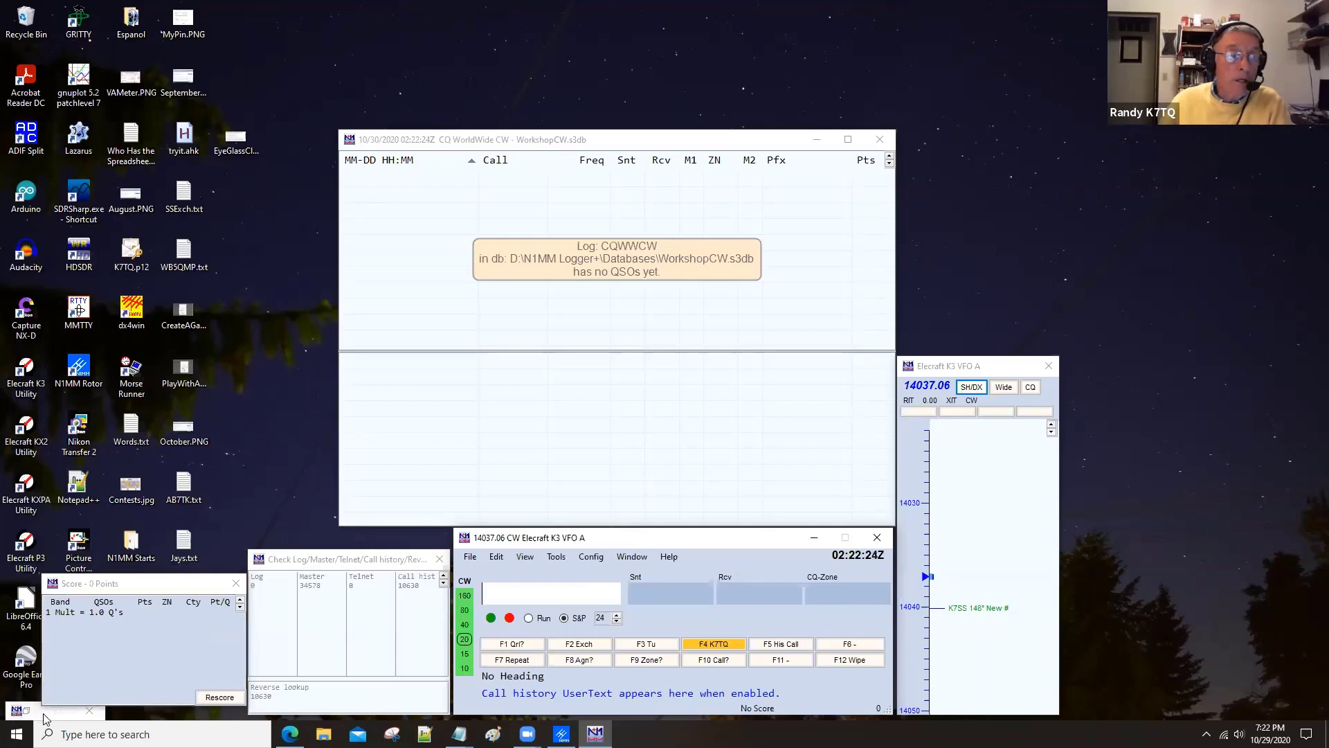
Tune to the K7SS spot in the Bandmap and check the Enter Sends Message (ESM mode) setting.
{"action": "mouse_move", "coordinate": [990, 604]}
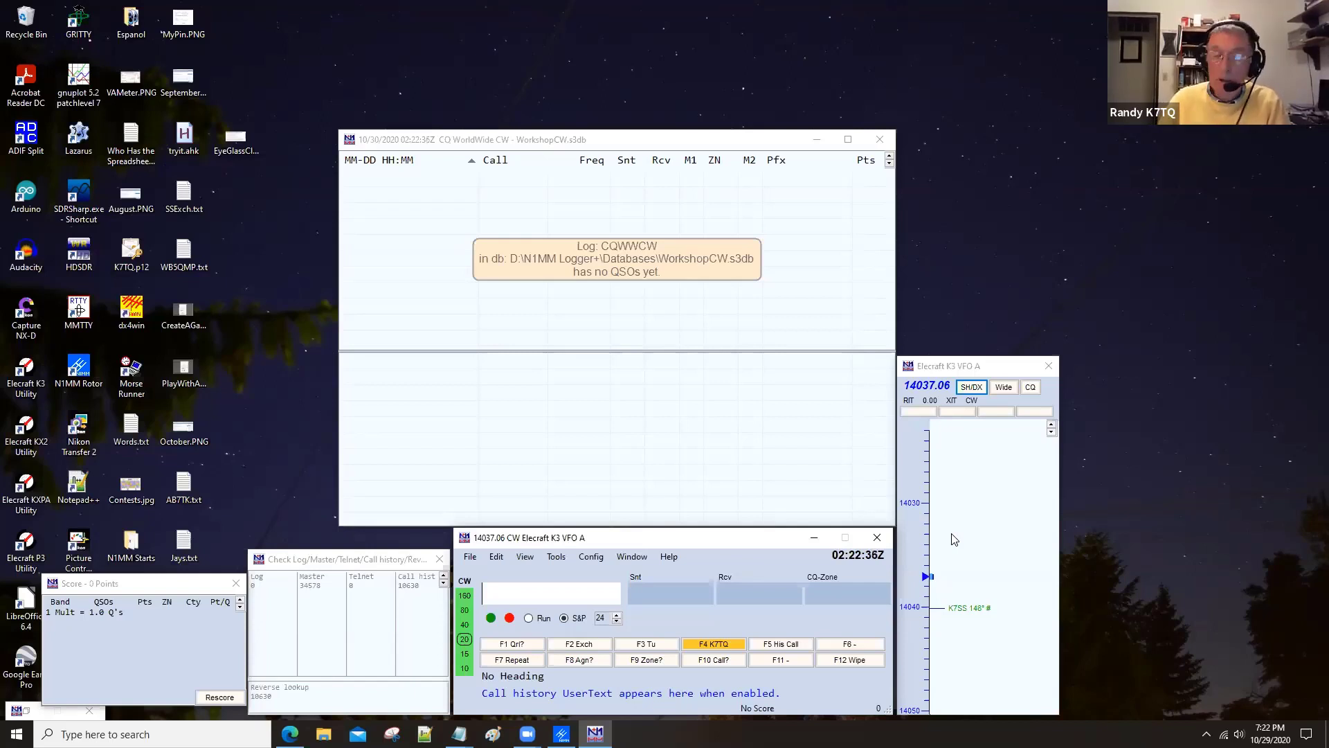
{"action": "left_click", "coordinate": [956, 609]}
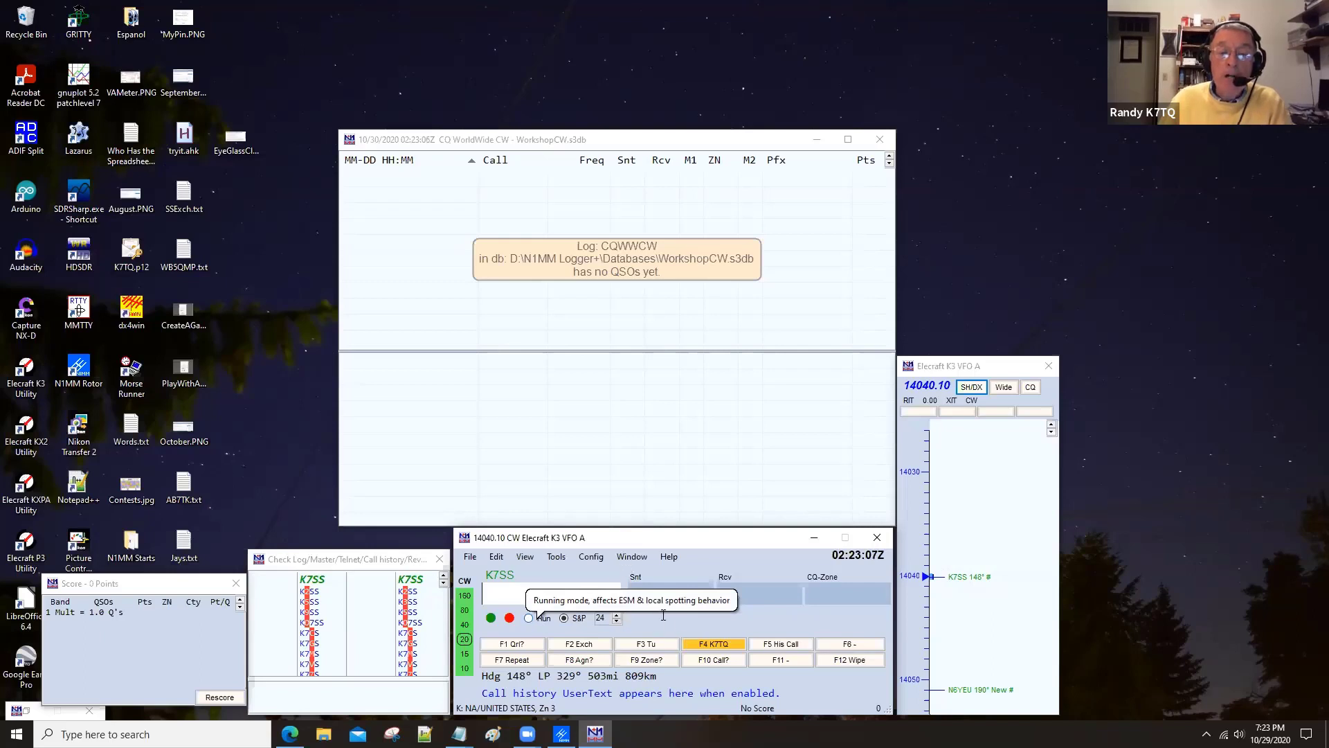
{"action": "left_click", "coordinate": [603, 558]}
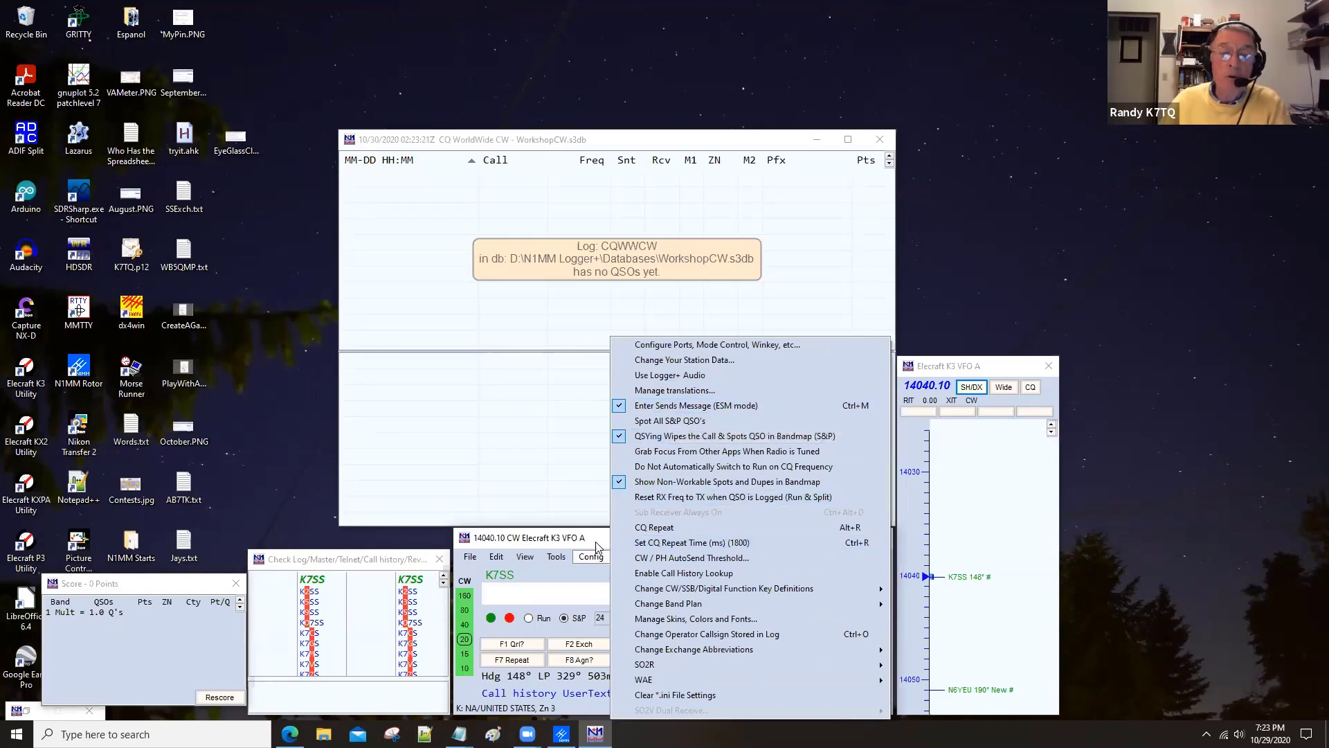
{"action": "left_click", "coordinate": [592, 591]}
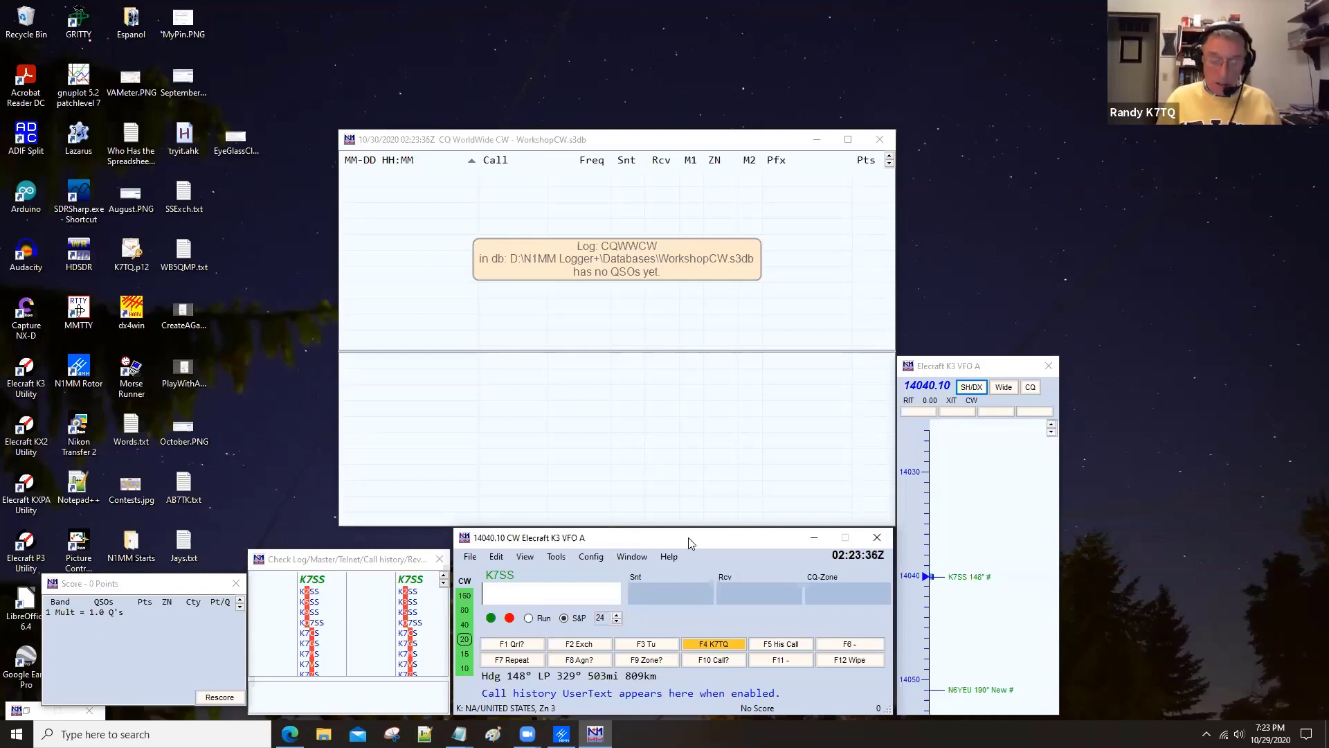
Work K7SS with Enter Sends Message and log the contact with 599 reports and CQ zone 3.
{"action": "type", "text": "K7SS"}
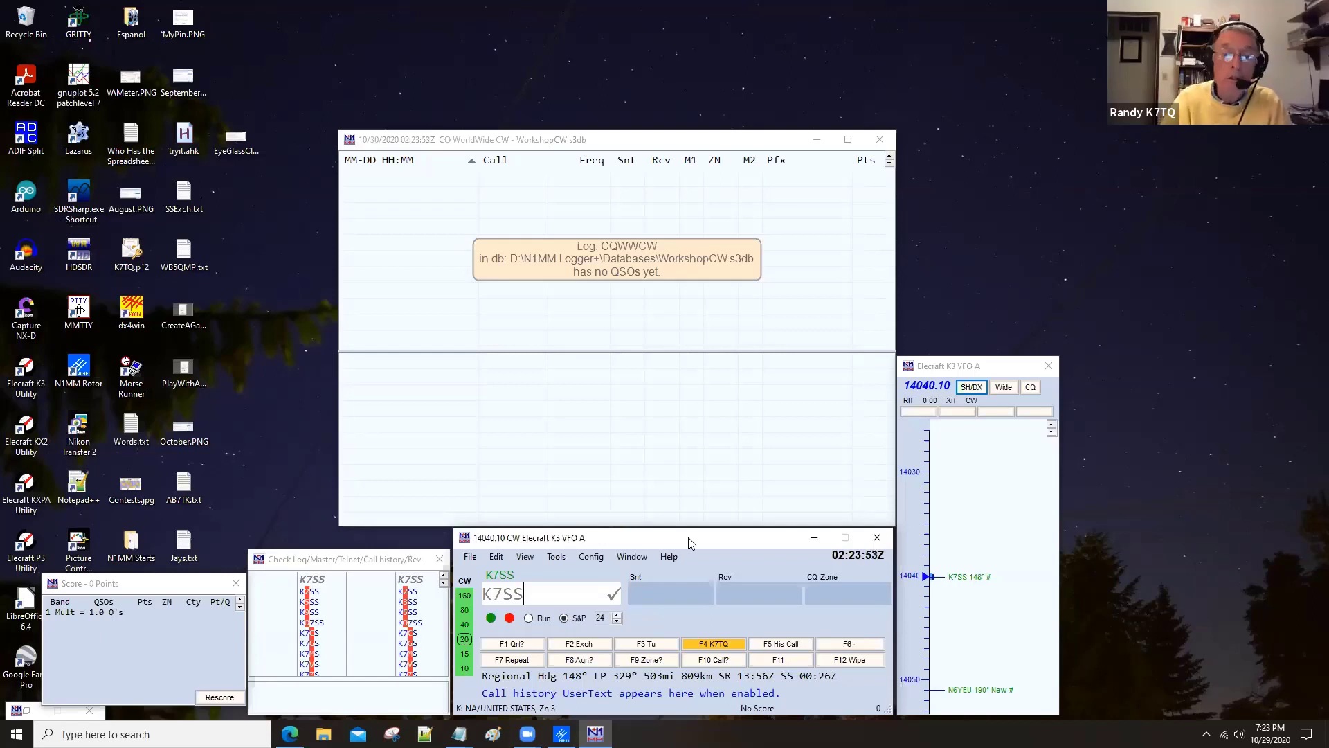
{"action": "key", "text": "Return"}
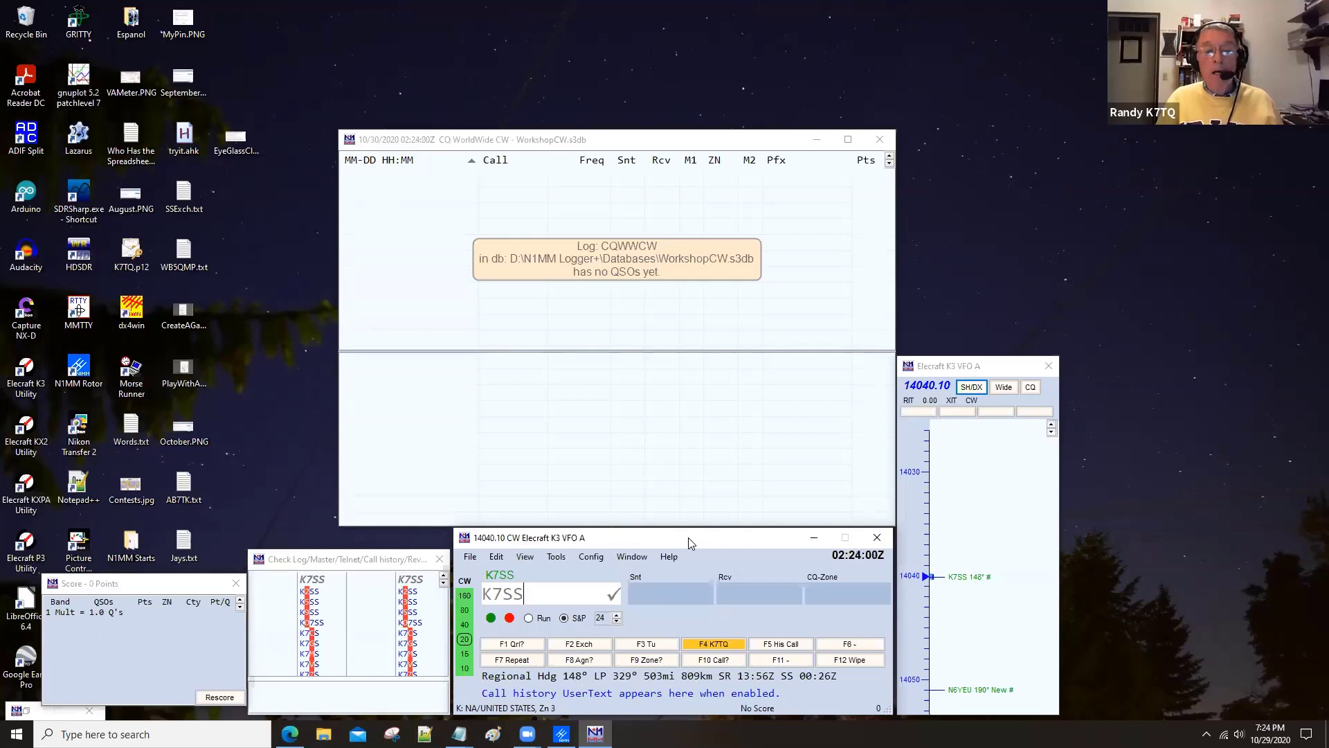
{"action": "key", "text": "Return"}
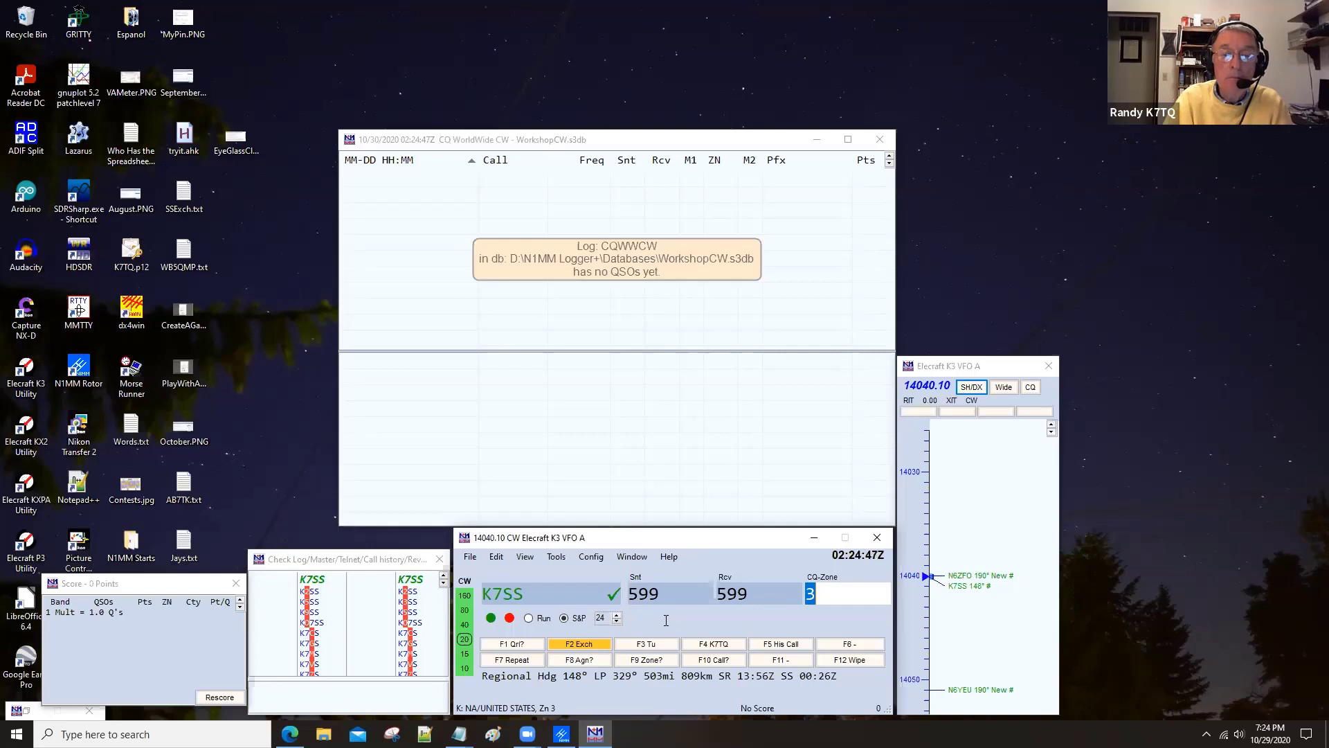
{"action": "key", "text": "Return"}
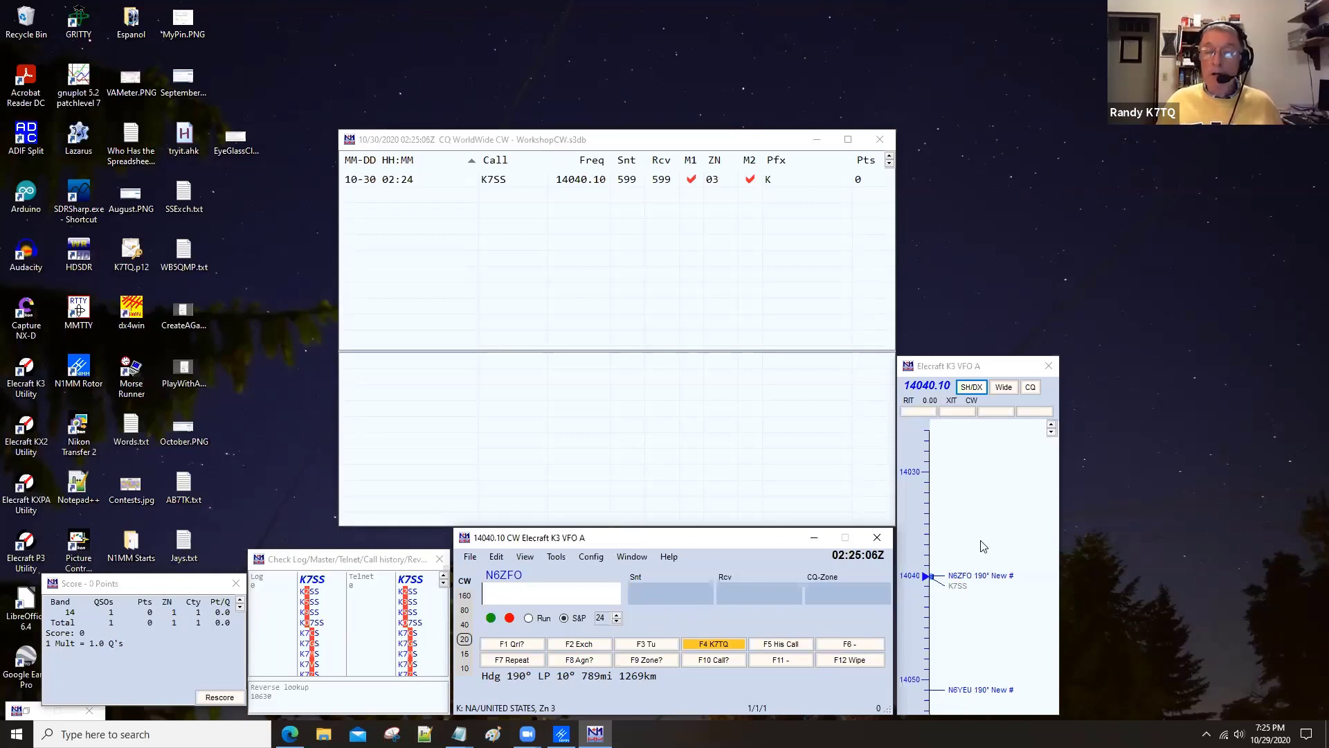
Jump through the spots to both ends of the 20 m band and vary the Bandmap's zoom.
{"action": "key", "text": "ctrl+Down"}
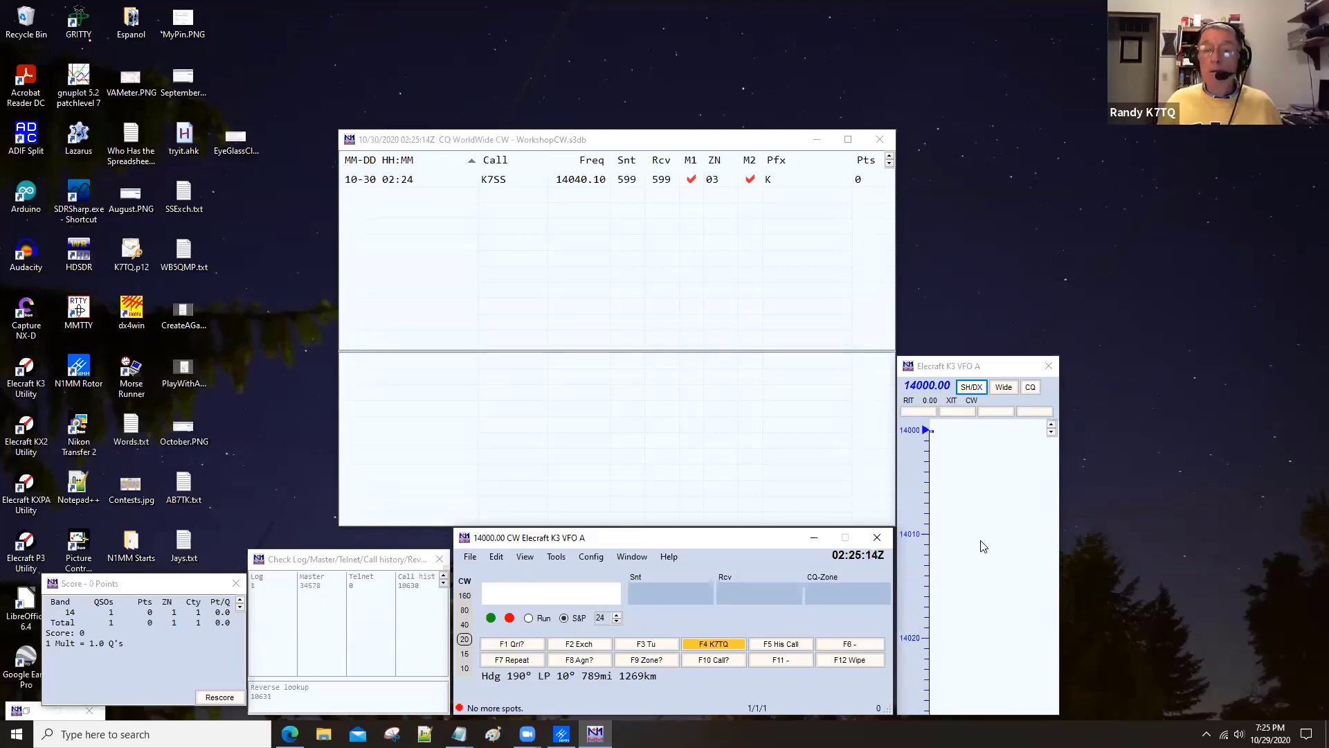
{"action": "scroll", "coordinate": [984, 546], "scroll_direction": "up", "scroll_amount": 5}
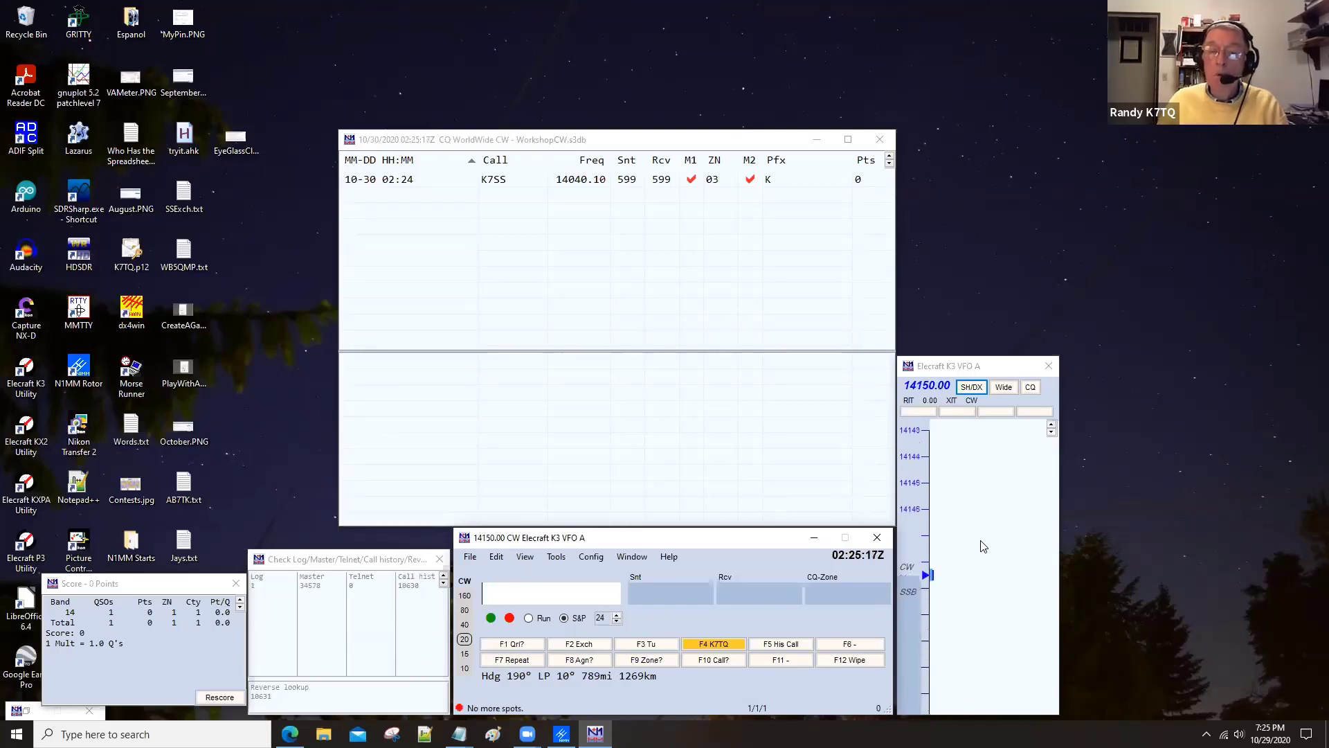
{"action": "scroll", "coordinate": [983, 547], "scroll_direction": "down", "scroll_amount": 5}
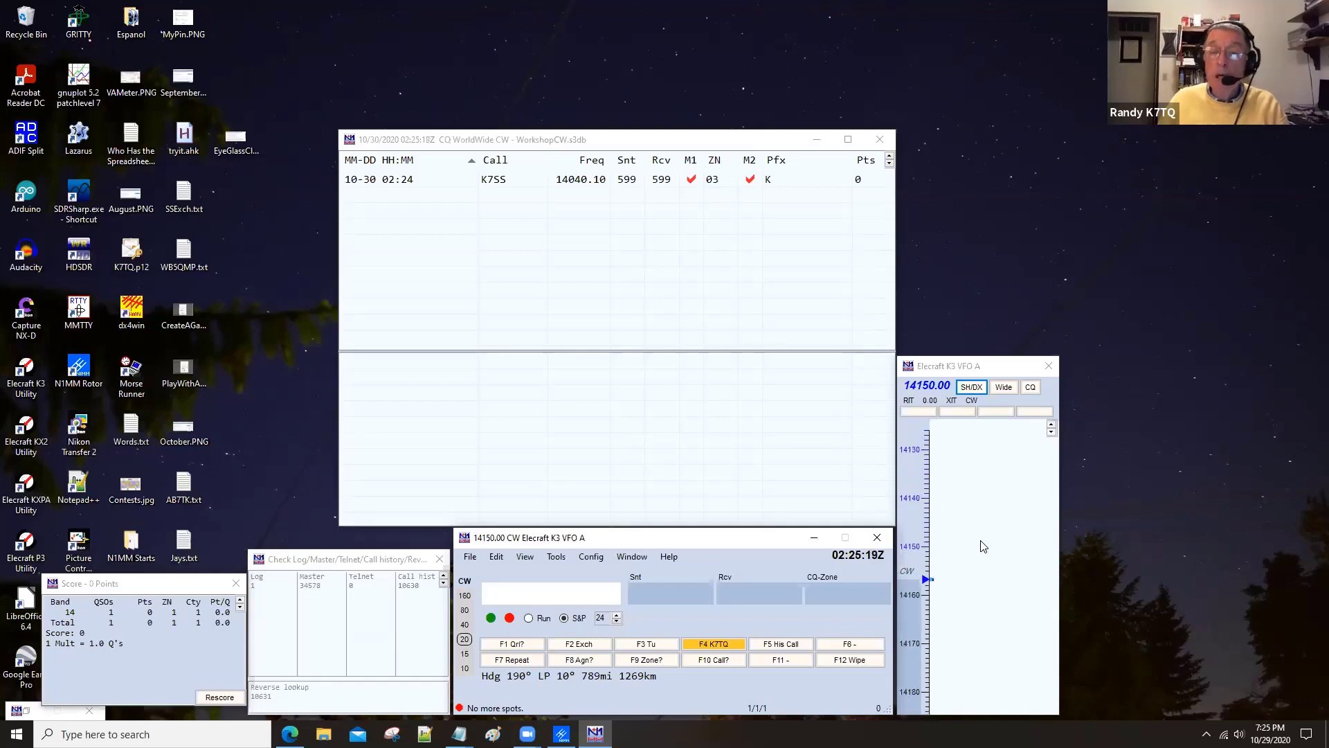
{"action": "scroll", "coordinate": [983, 547], "scroll_direction": "up", "scroll_amount": 3}
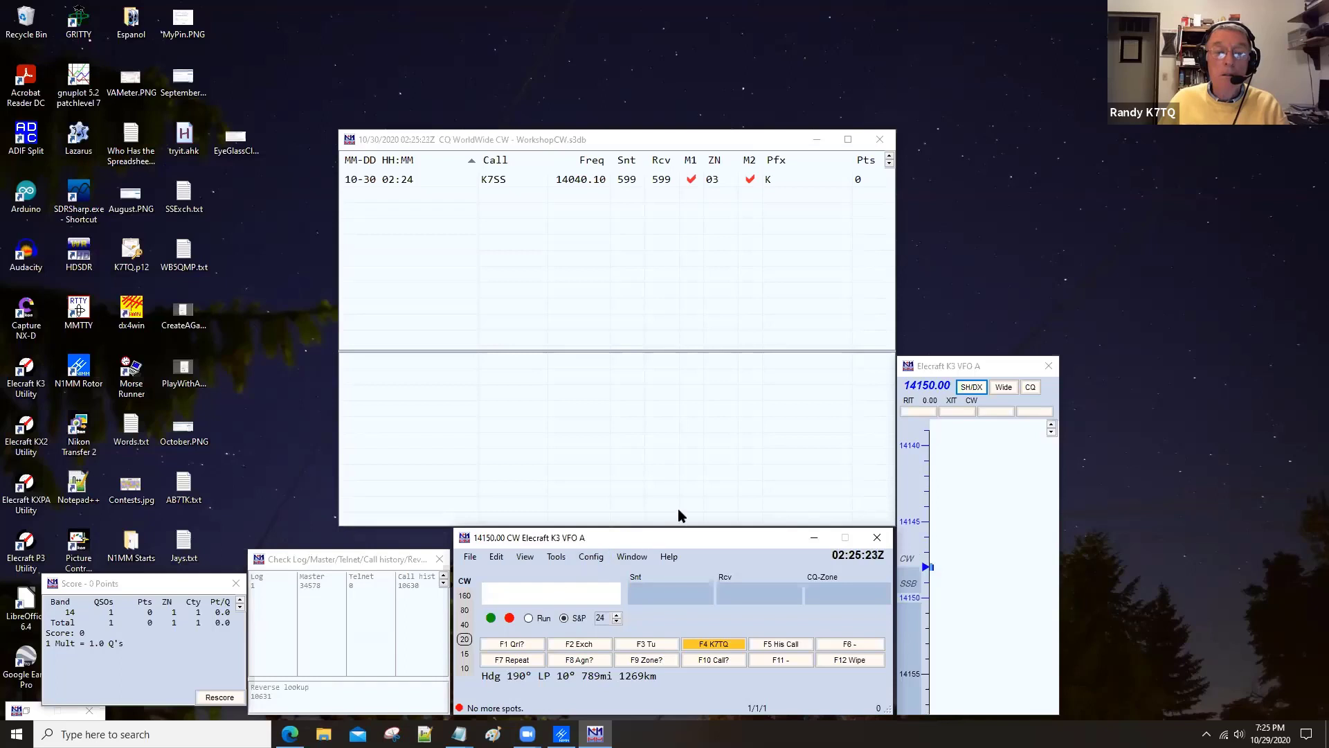
Tune the radio to 14030.00 by entering 30 as the frequency, and zoom the Bandmap out to show more spots.
{"action": "type", "text": "30"}
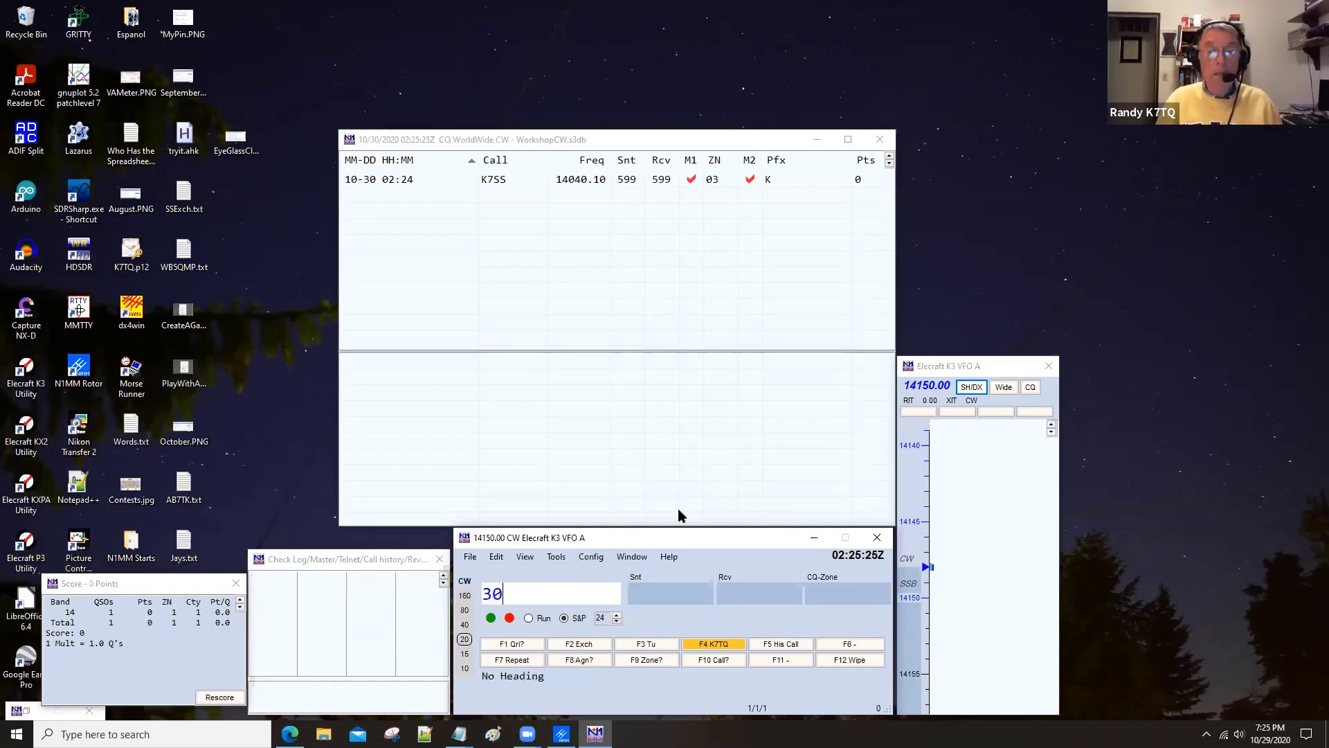
{"action": "key", "text": "Return"}
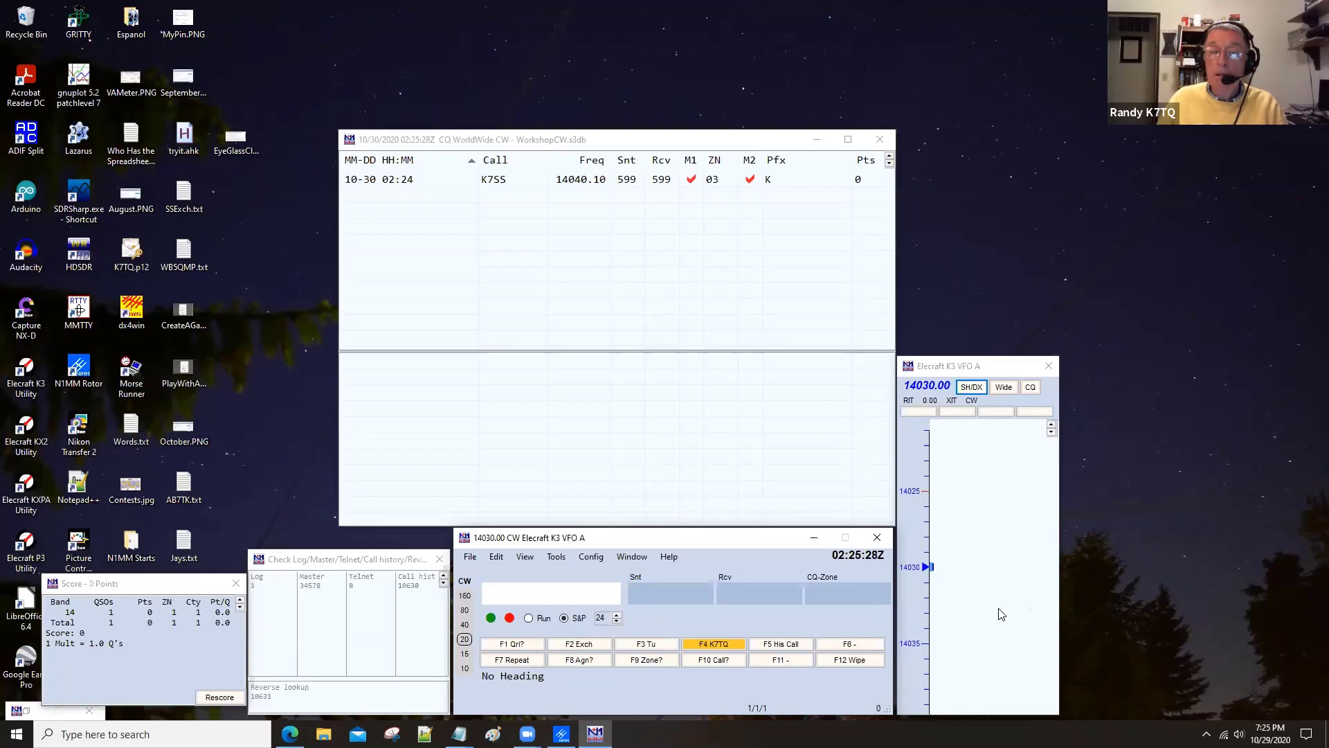
{"action": "scroll", "coordinate": [999, 614], "scroll_direction": "down", "scroll_amount": 2}
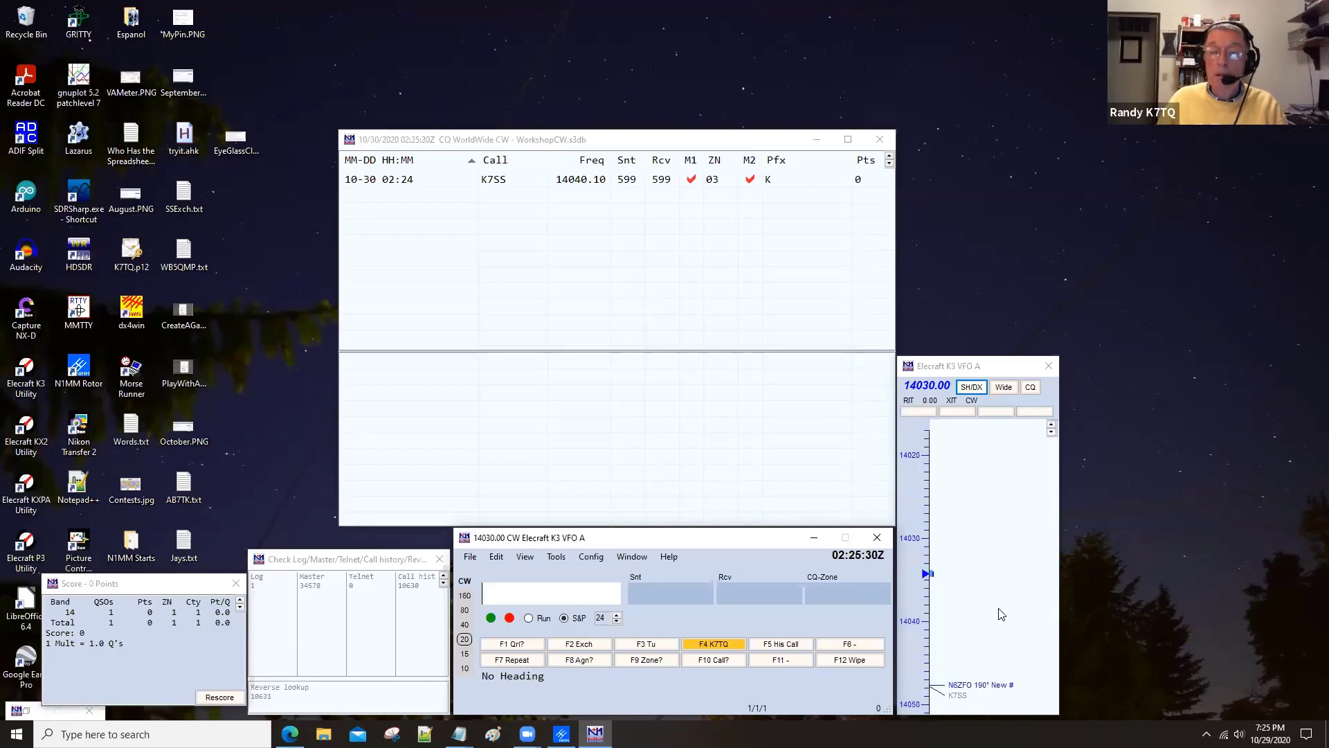
{"action": "scroll", "coordinate": [999, 614], "scroll_direction": "down", "scroll_amount": 3}
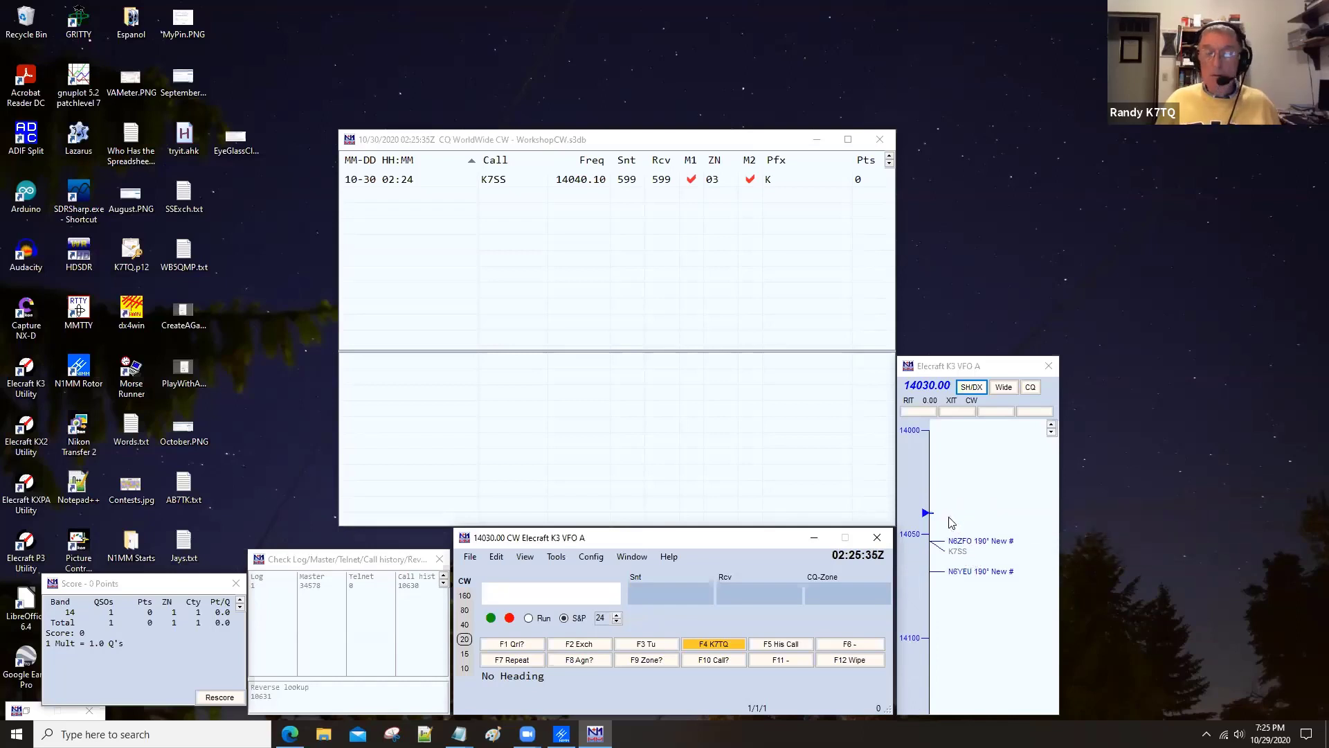
{"action": "key", "text": "ctrl+Up"}
{"action": "key", "text": "ctrl+Down"}
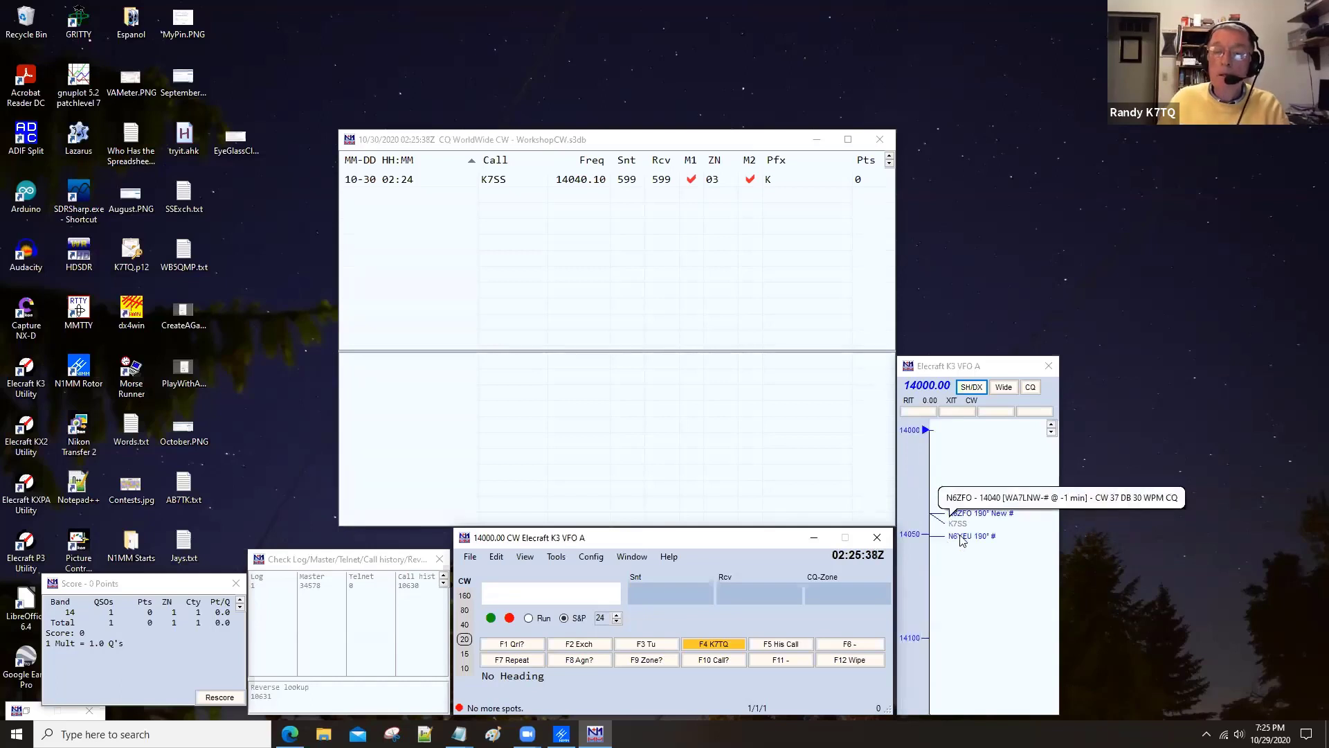
{"action": "left_click", "coordinate": [960, 541]}
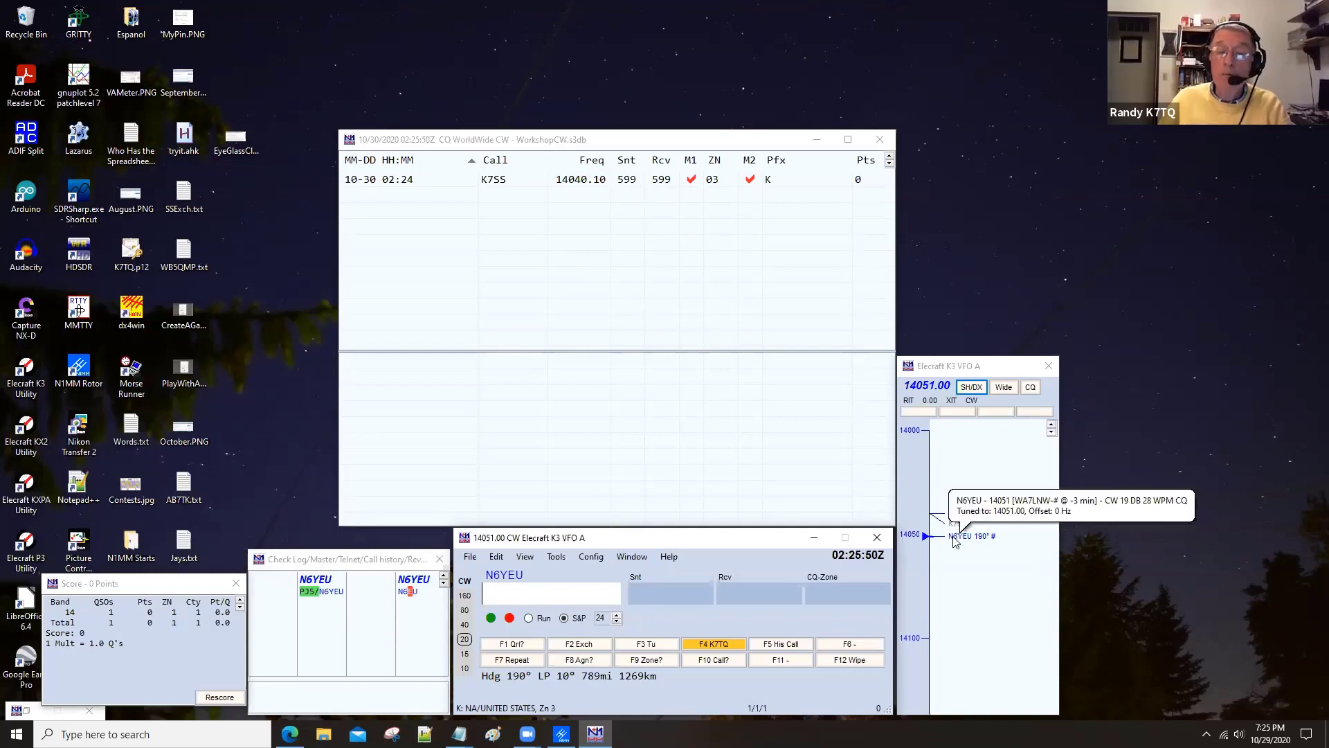
{"action": "mouse_move", "coordinate": [965, 513]}
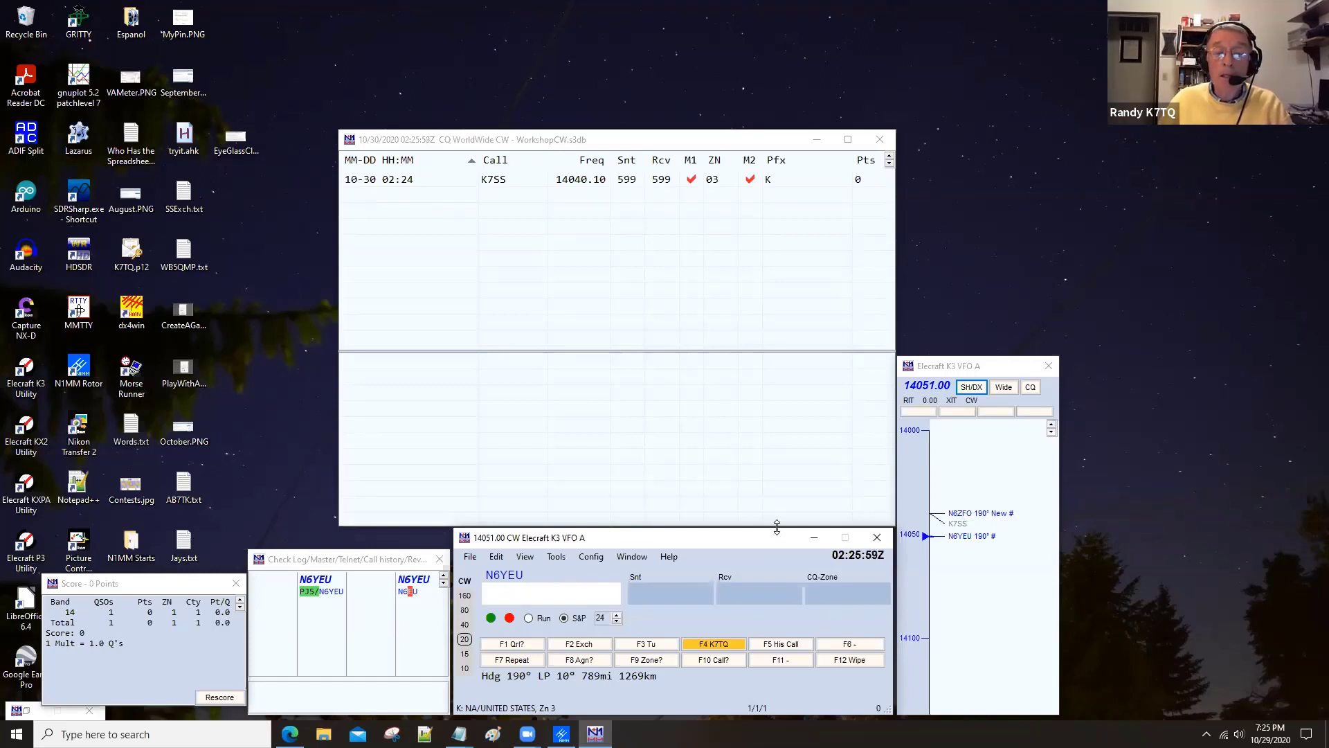
Check the available multiplier window types and open the Available Mult's & Q's window.
{"action": "left_click", "coordinate": [622, 555]}
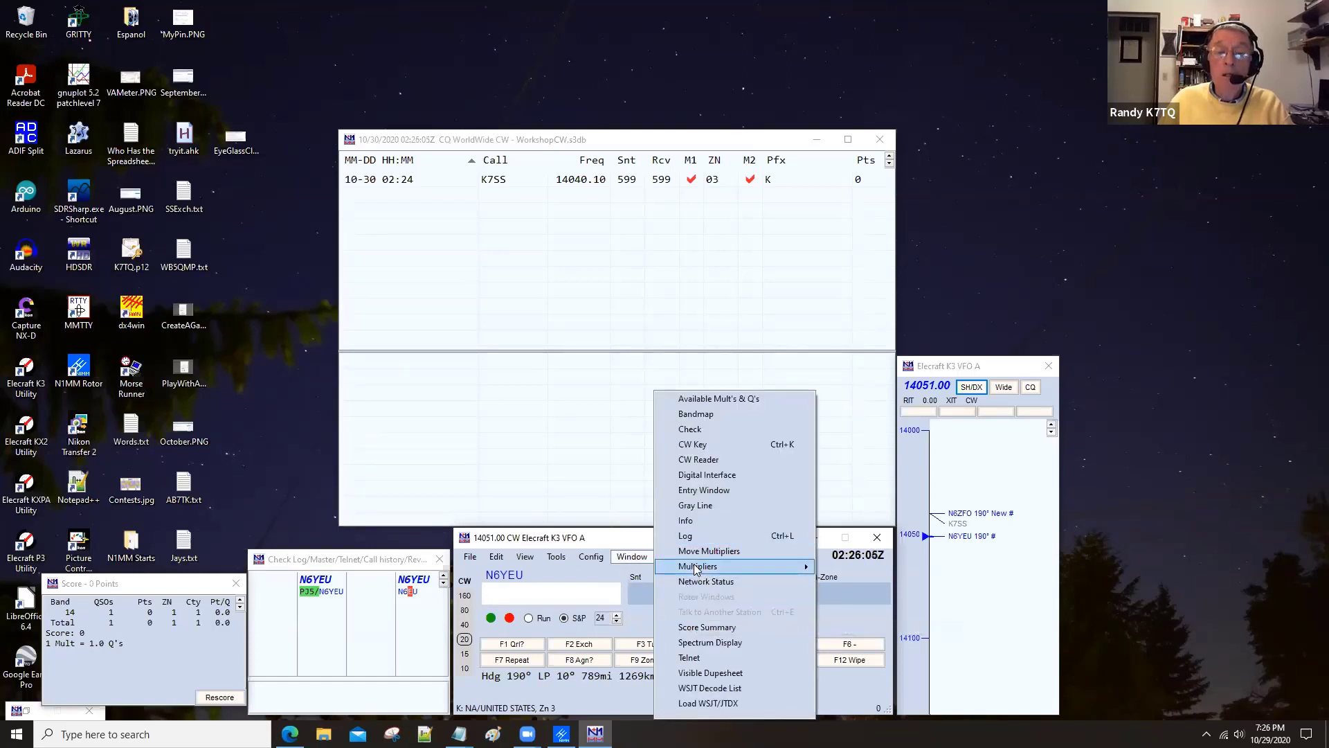
{"action": "mouse_move", "coordinate": [697, 570]}
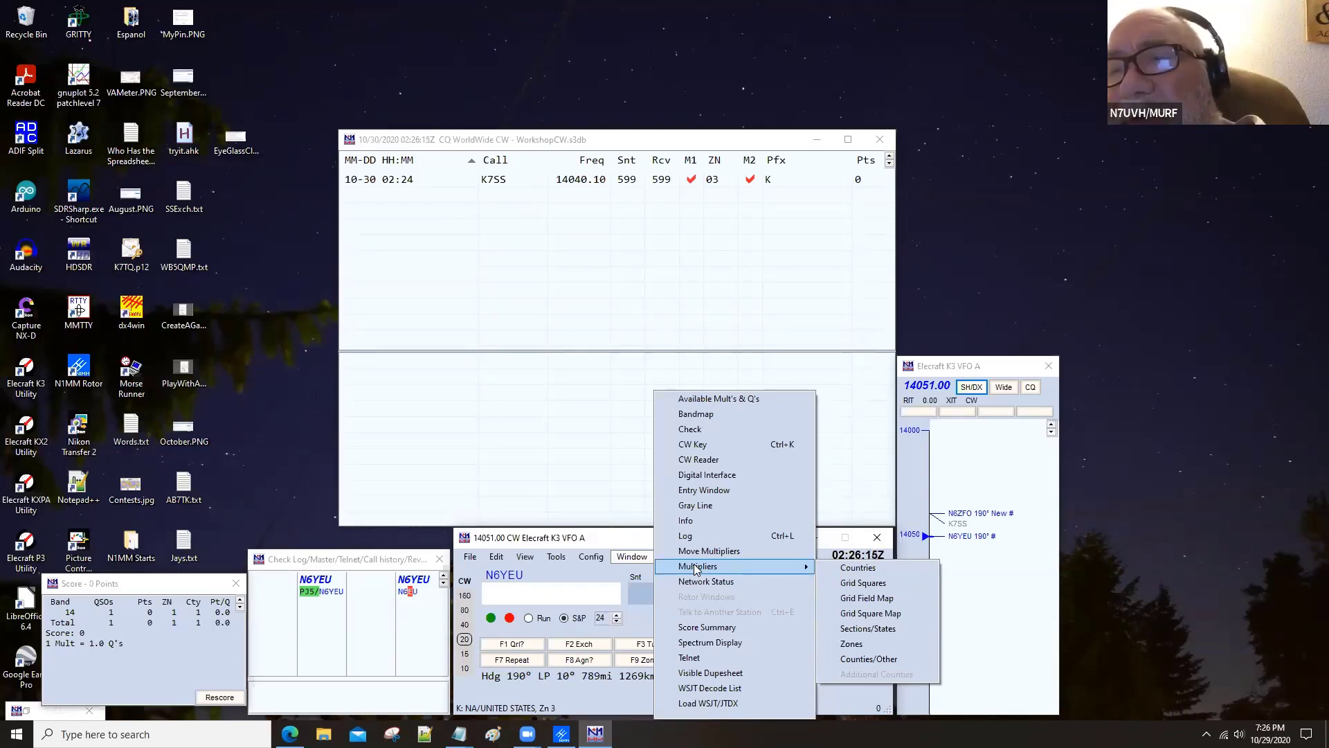
{"action": "left_click", "coordinate": [734, 399]}
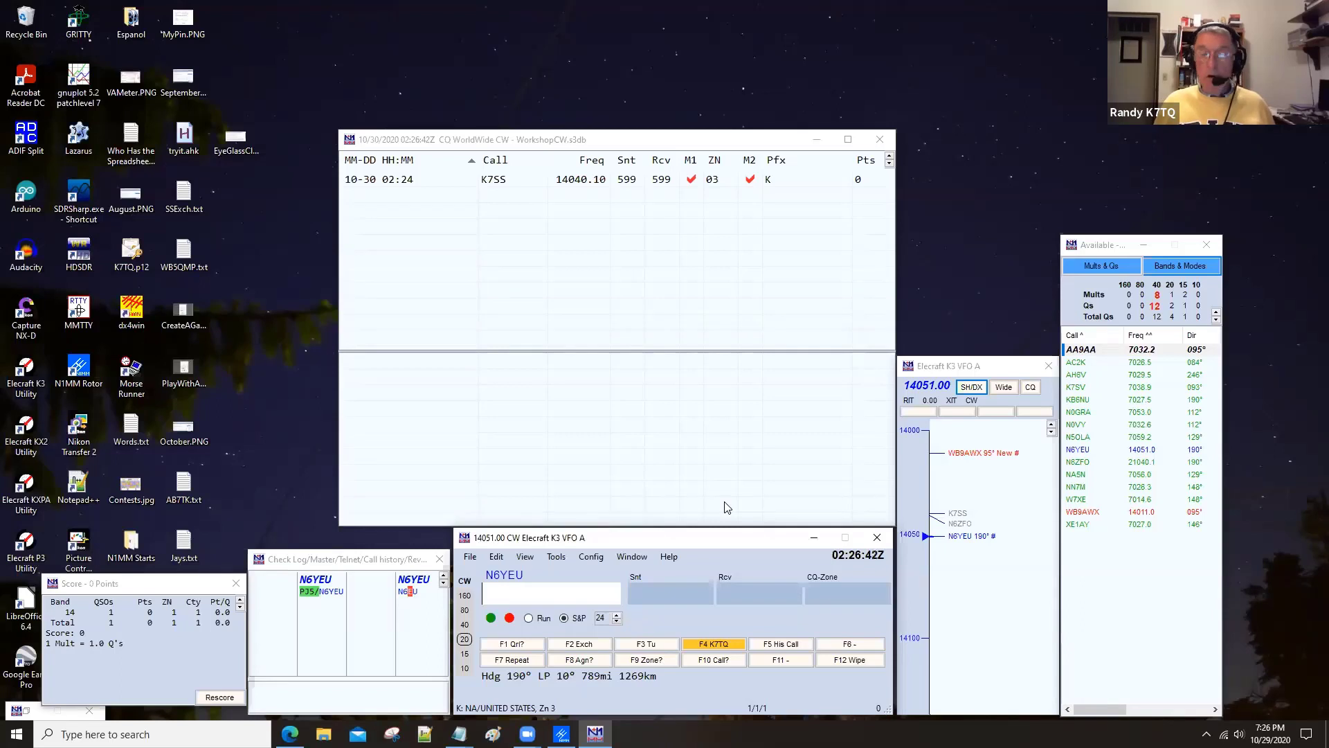
Jump to the WB9AWX spot at 14011.00 and log the contact with 599 reports and CQ zone 4.
{"action": "key", "text": "ctrl+Up"}
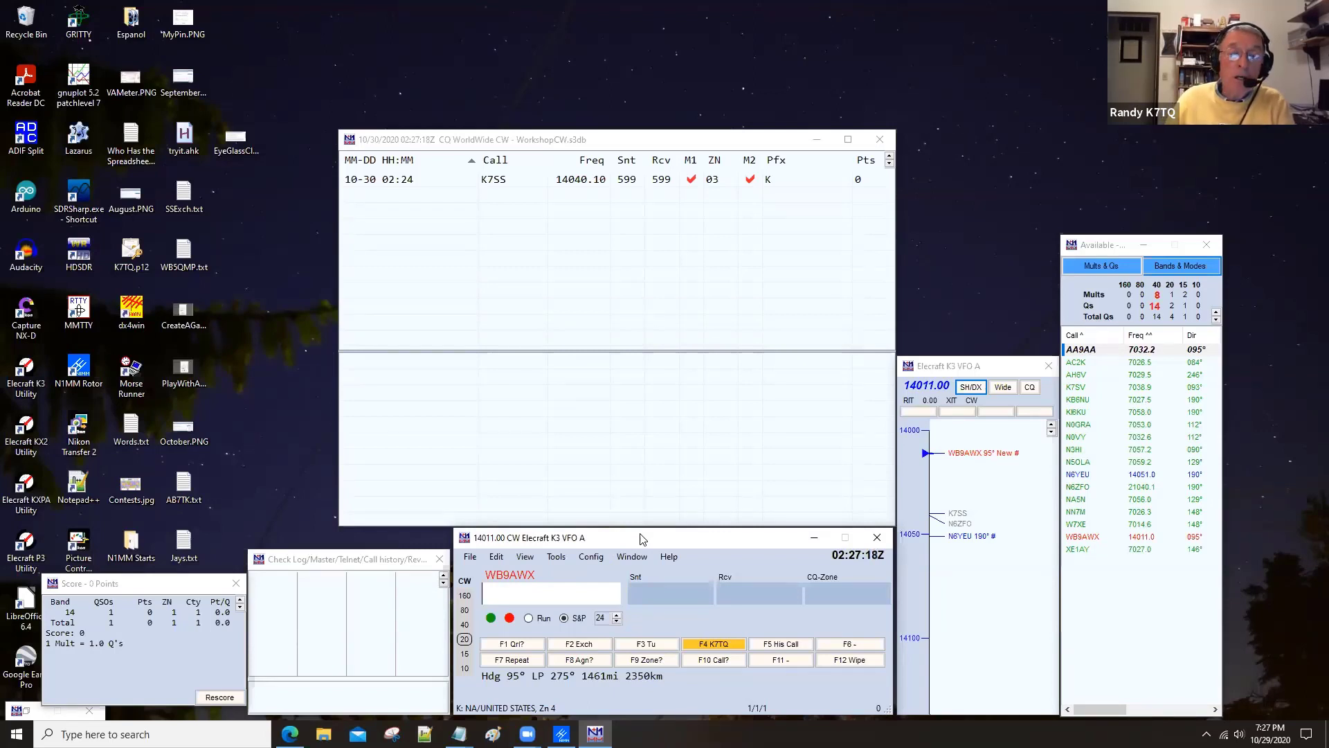
{"action": "key", "text": "Return"}
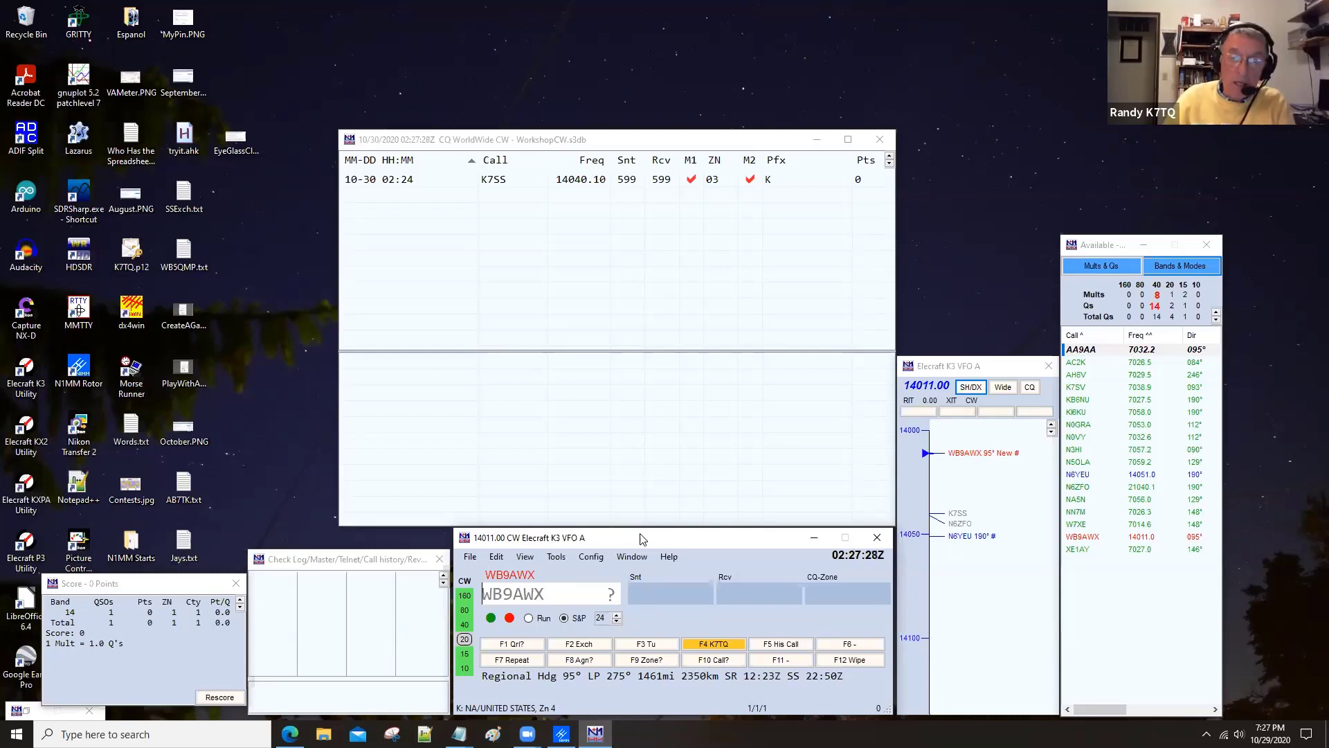
{"action": "key", "text": "Return"}
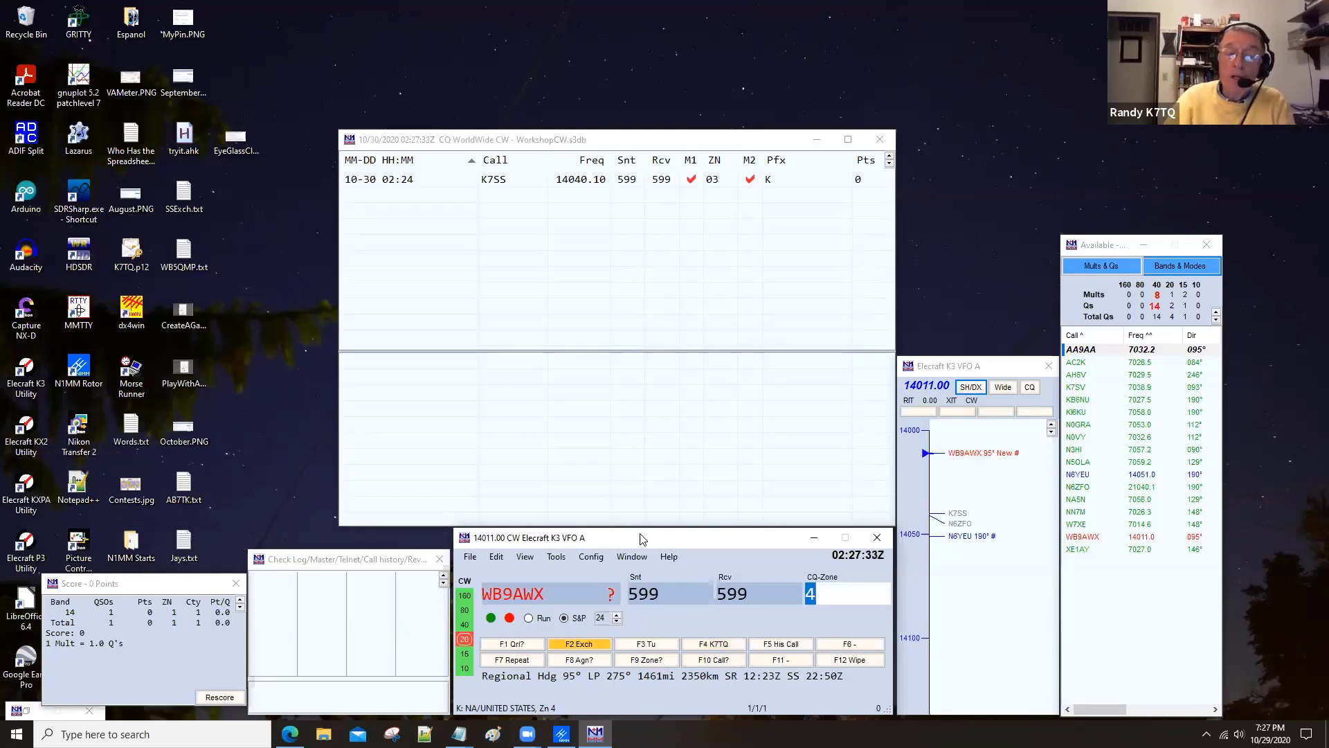
{"action": "key", "text": "Return"}
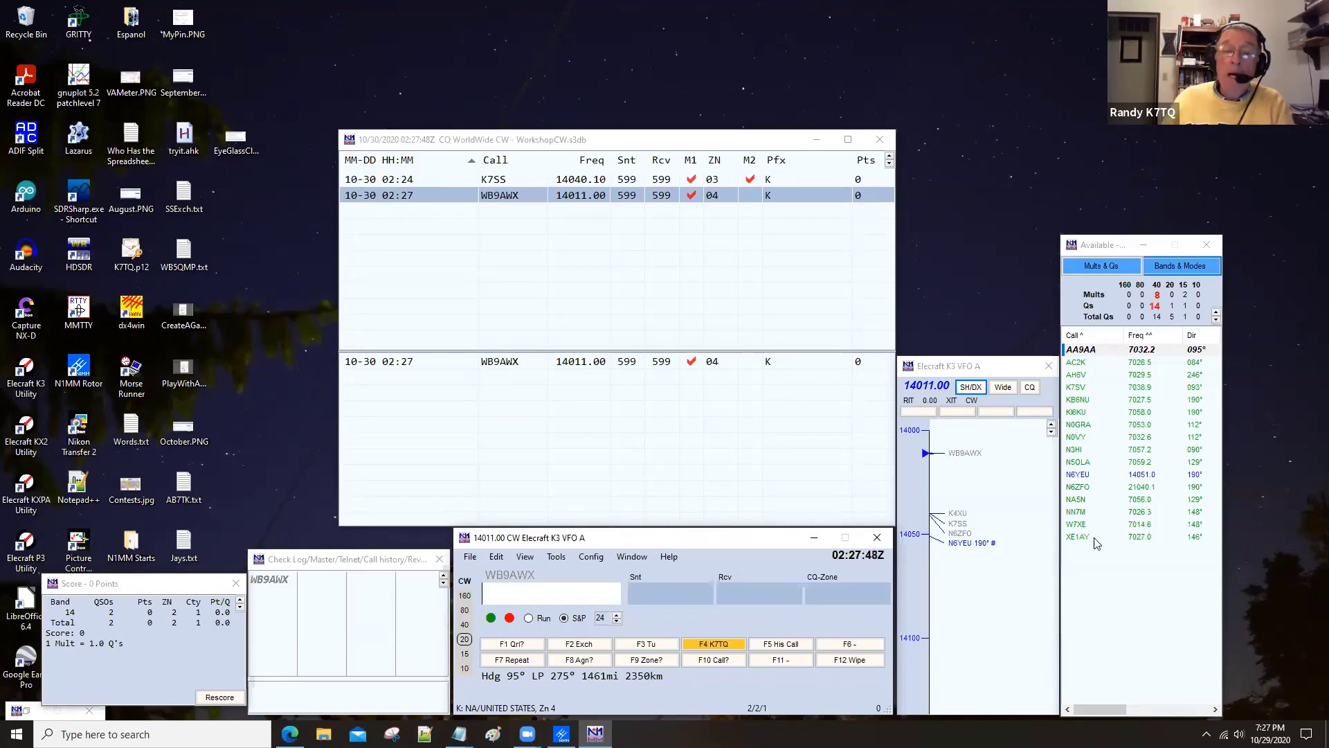
{"action": "left_click", "coordinate": [1105, 580]}
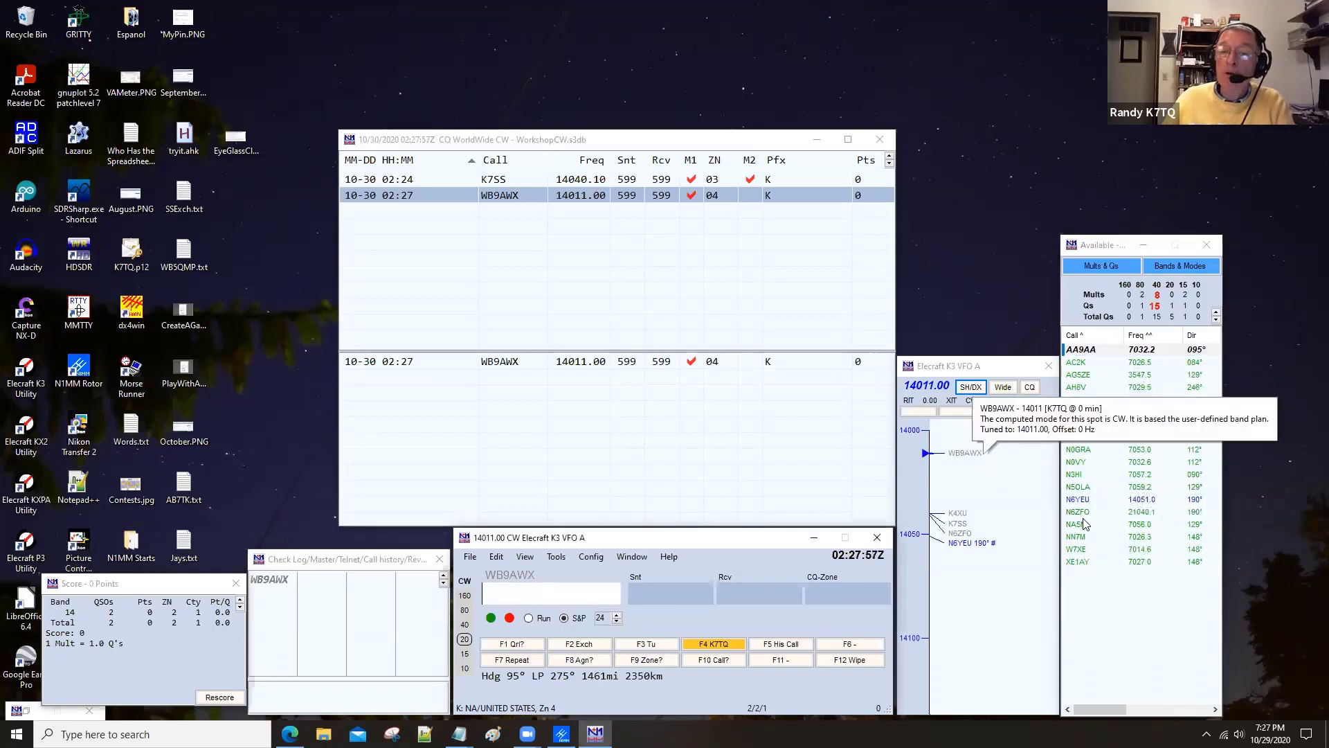
{"action": "left_click", "coordinate": [1108, 413]}
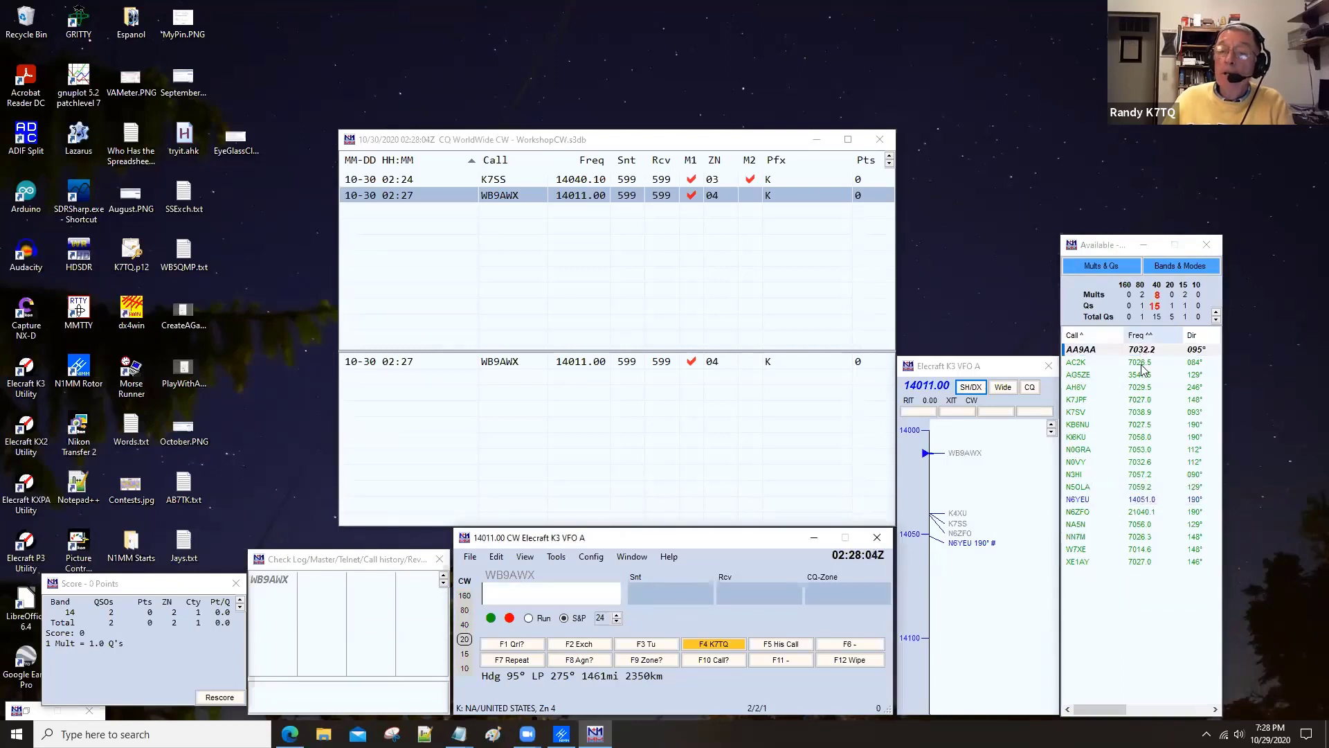
{"action": "left_click", "coordinate": [1144, 471]}
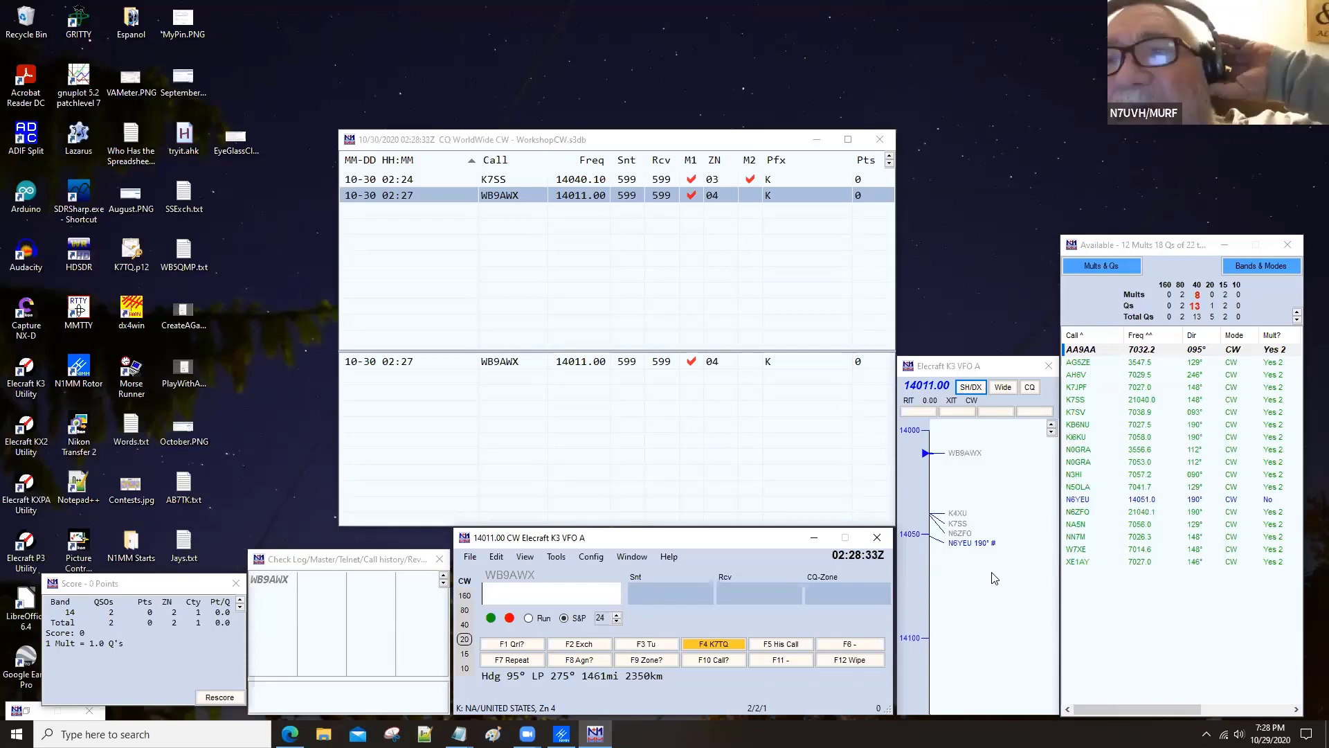
{"action": "left_click", "coordinate": [632, 556]}
{"action": "left_click", "coordinate": [620, 540]}
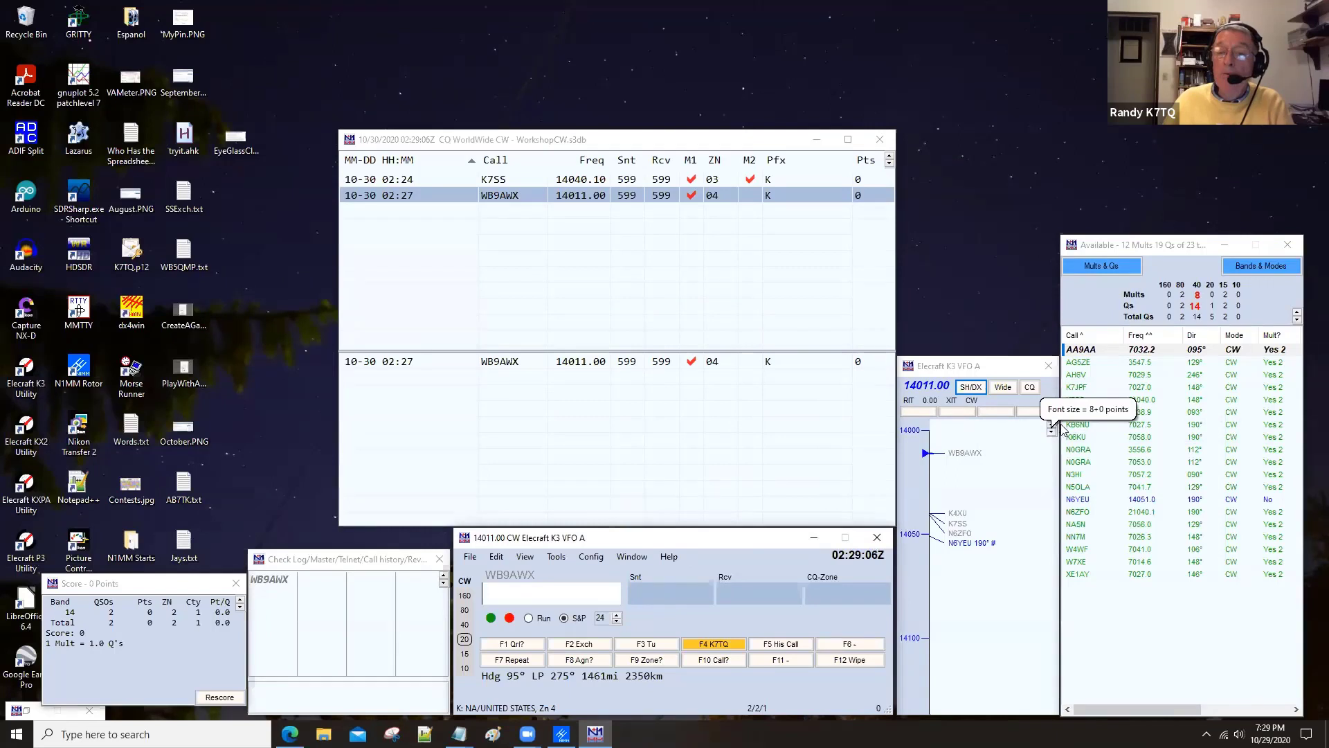
Try a one-point larger Bandmap font and revert it, and sort the Available window's spots by direction in descending order.
{"action": "left_click", "coordinate": [1051, 424]}
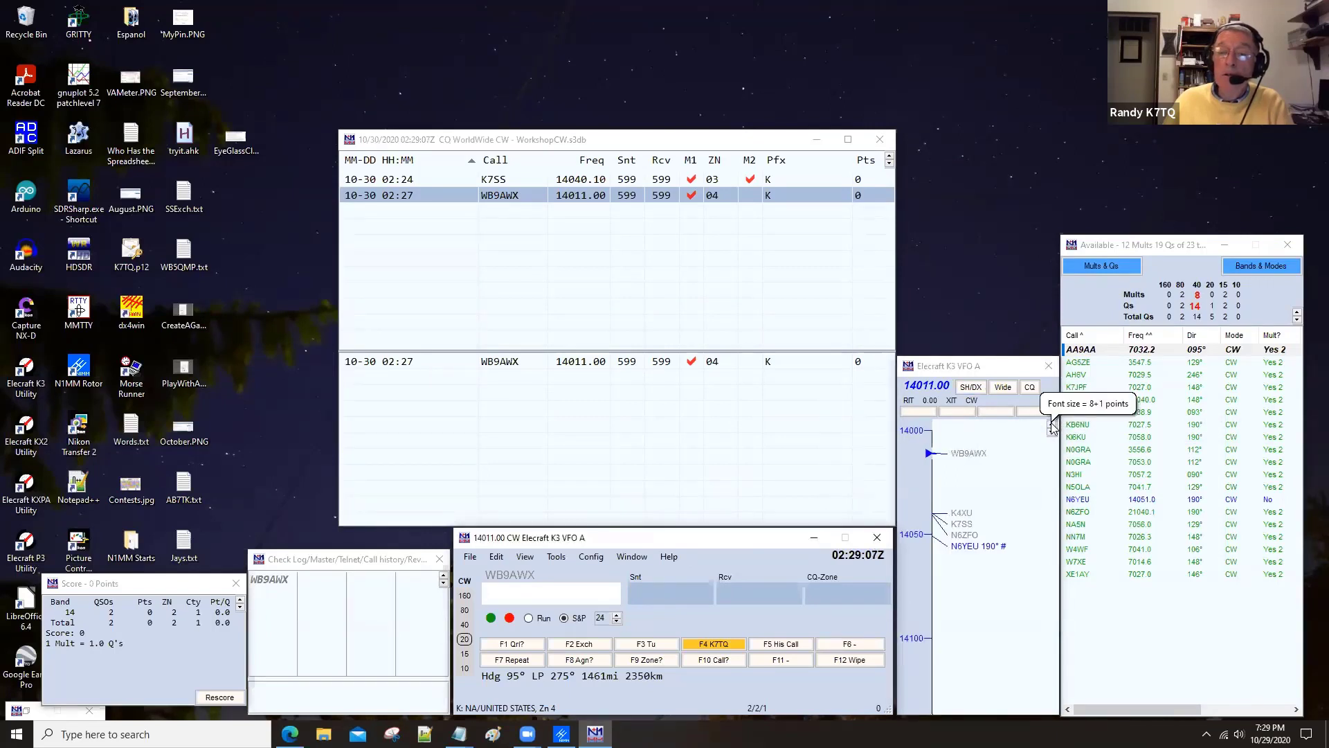
{"action": "left_click", "coordinate": [1051, 431]}
{"action": "left_click", "coordinate": [1194, 336]}
{"action": "left_click", "coordinate": [1195, 336]}
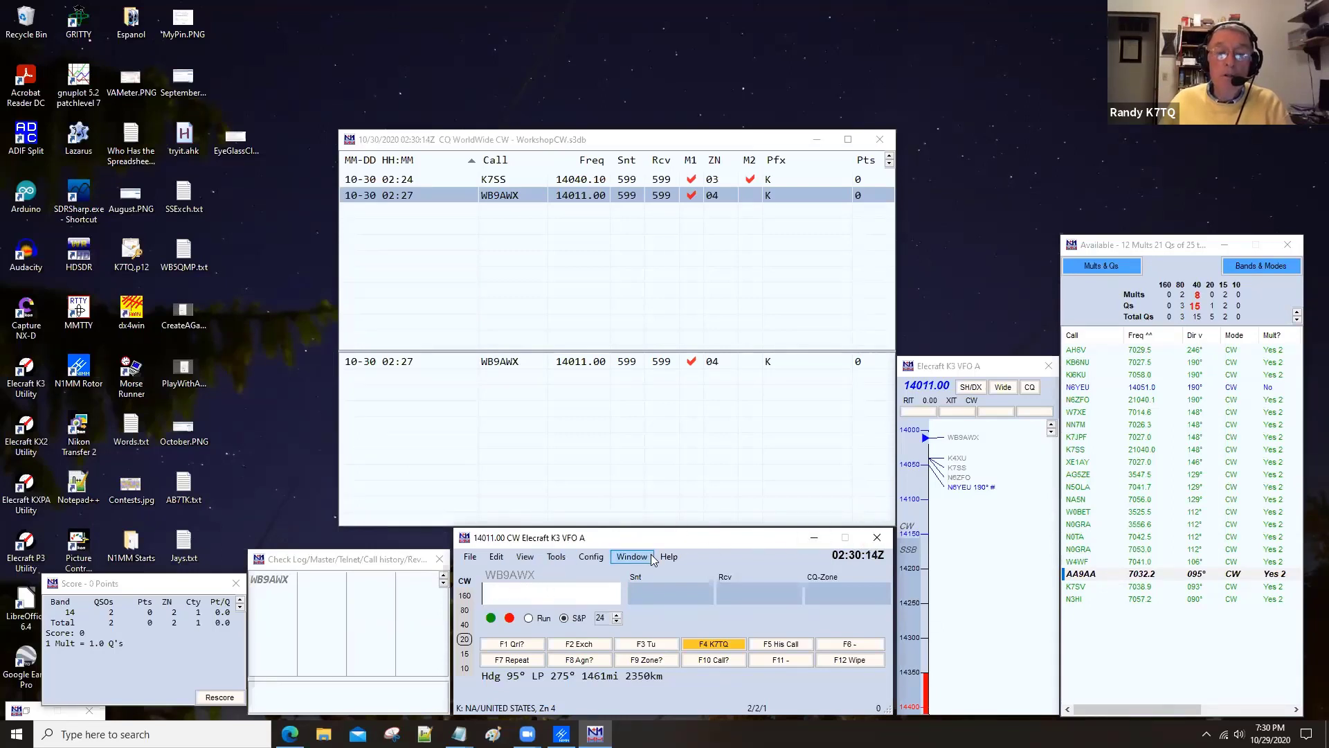
{"action": "type", "text": "K7GS"}
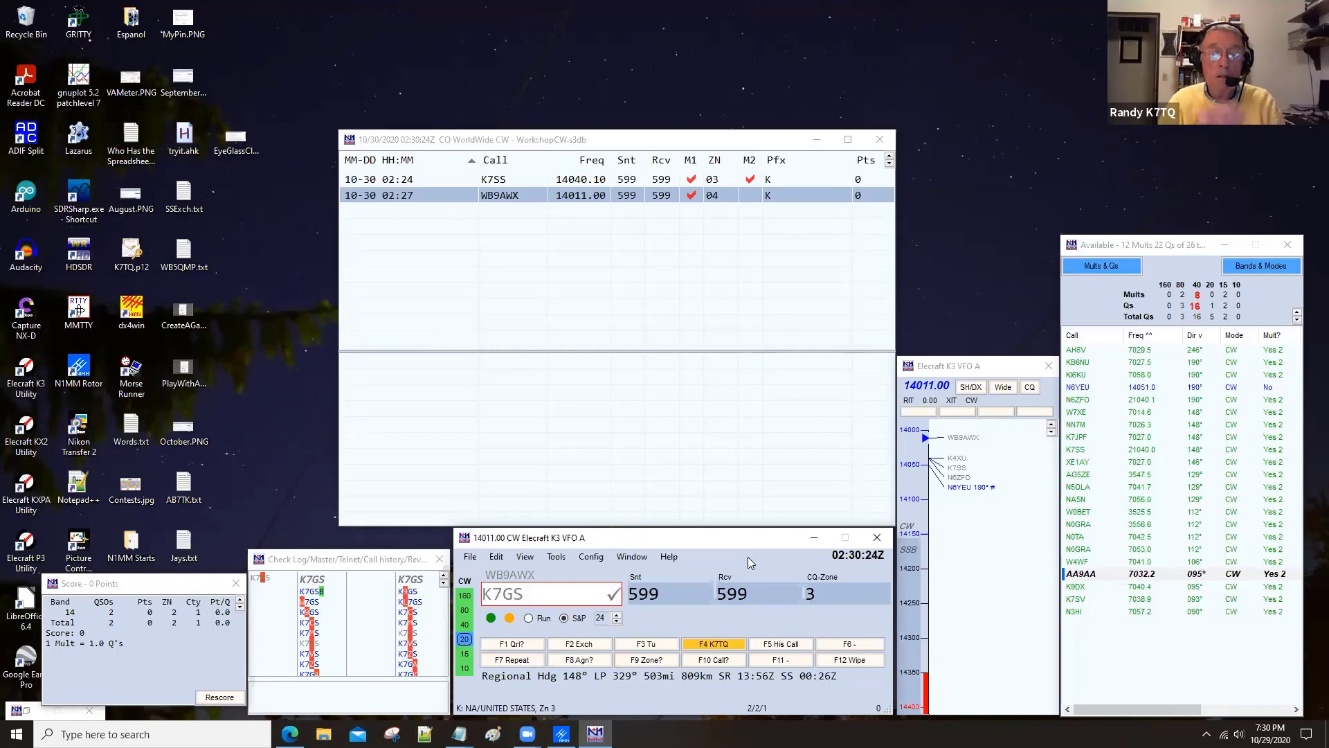
{"action": "key", "text": "Return"}
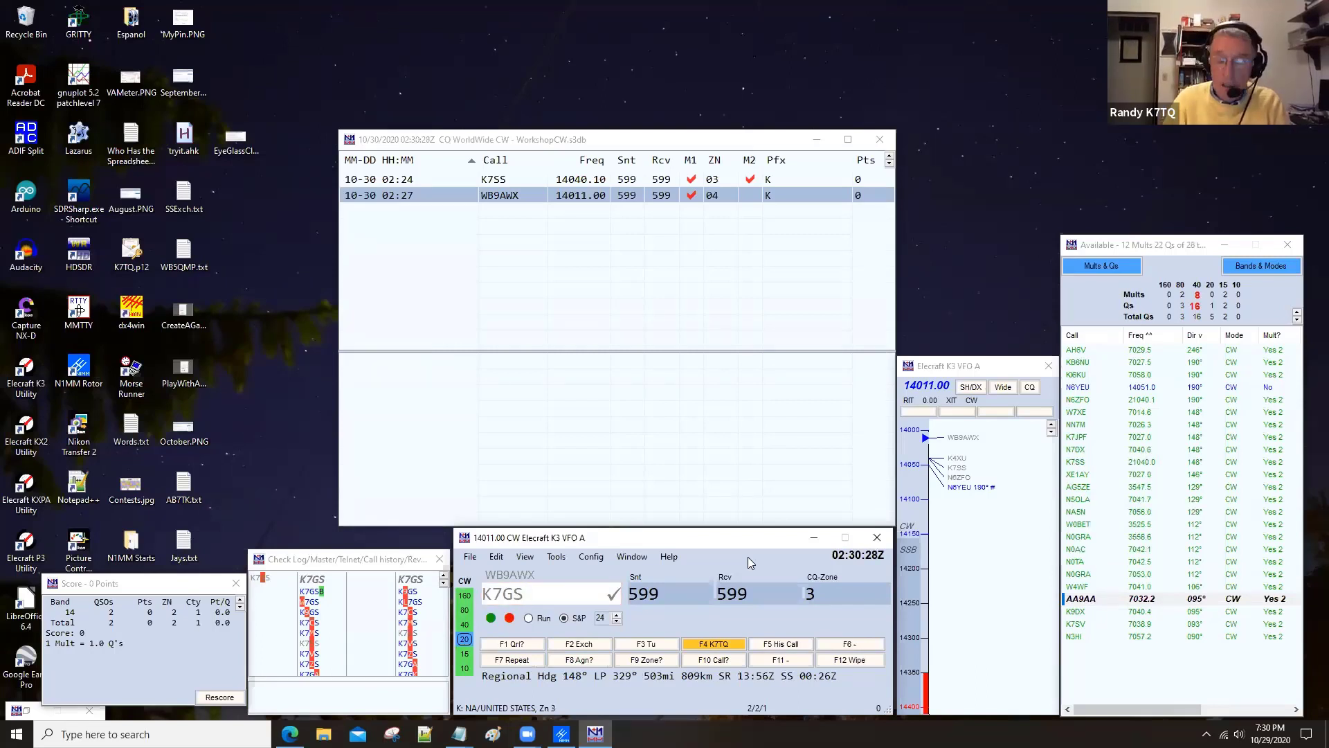
{"action": "key", "text": "Return"}
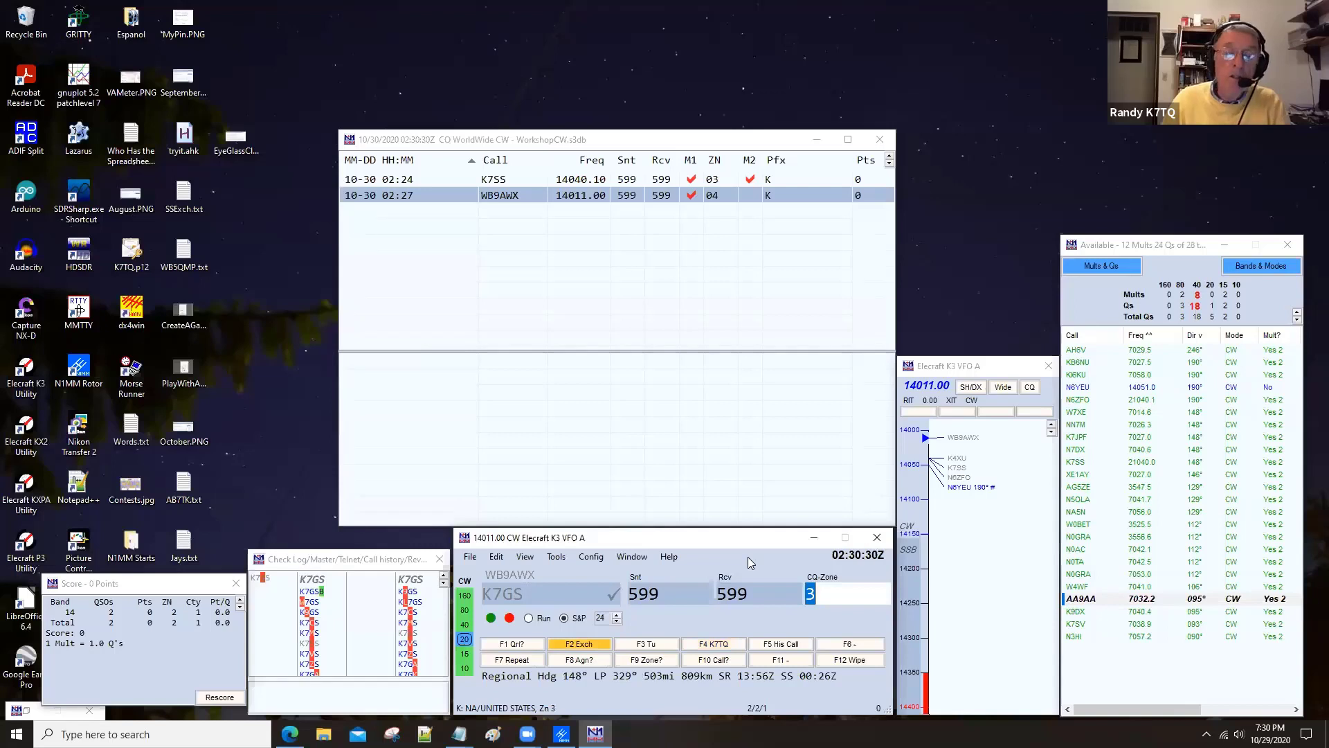
{"action": "key", "text": "Return"}
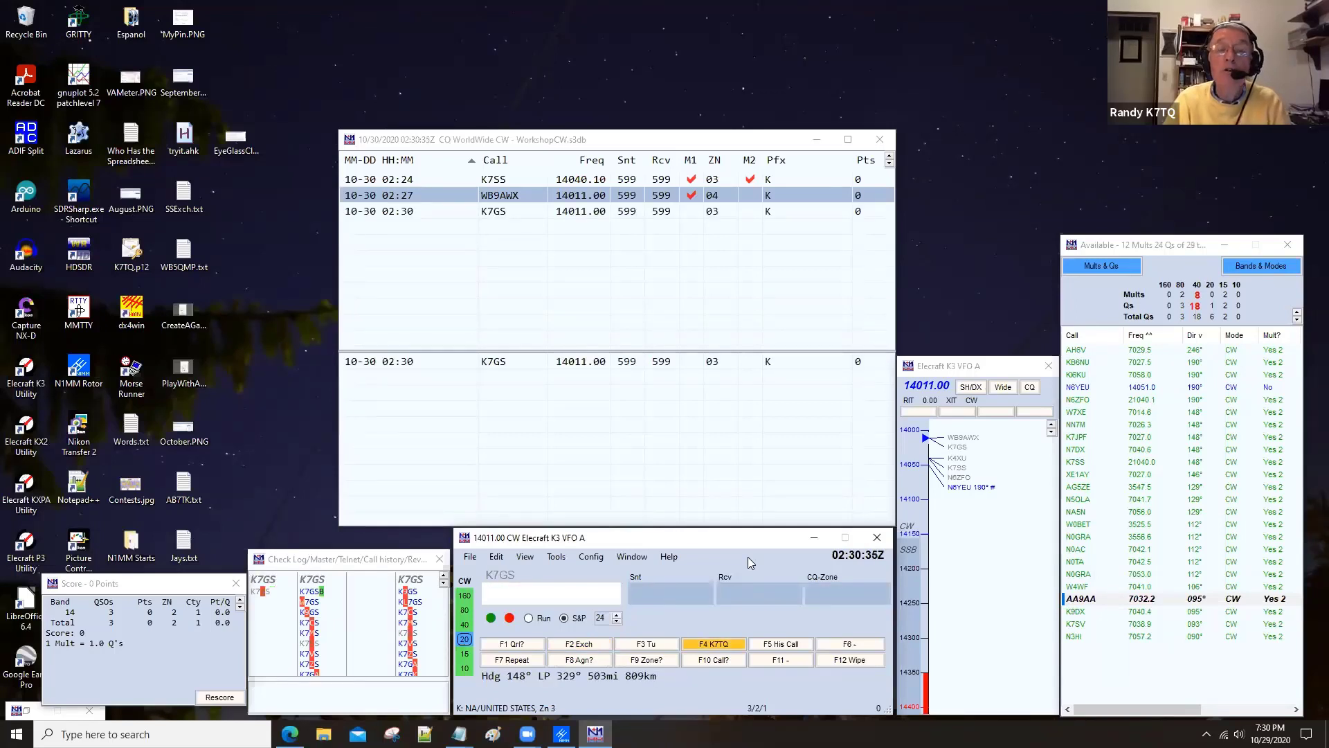
{"action": "left_click_drag", "start_coordinate": [500, 211], "coordinate": [525, 211]}
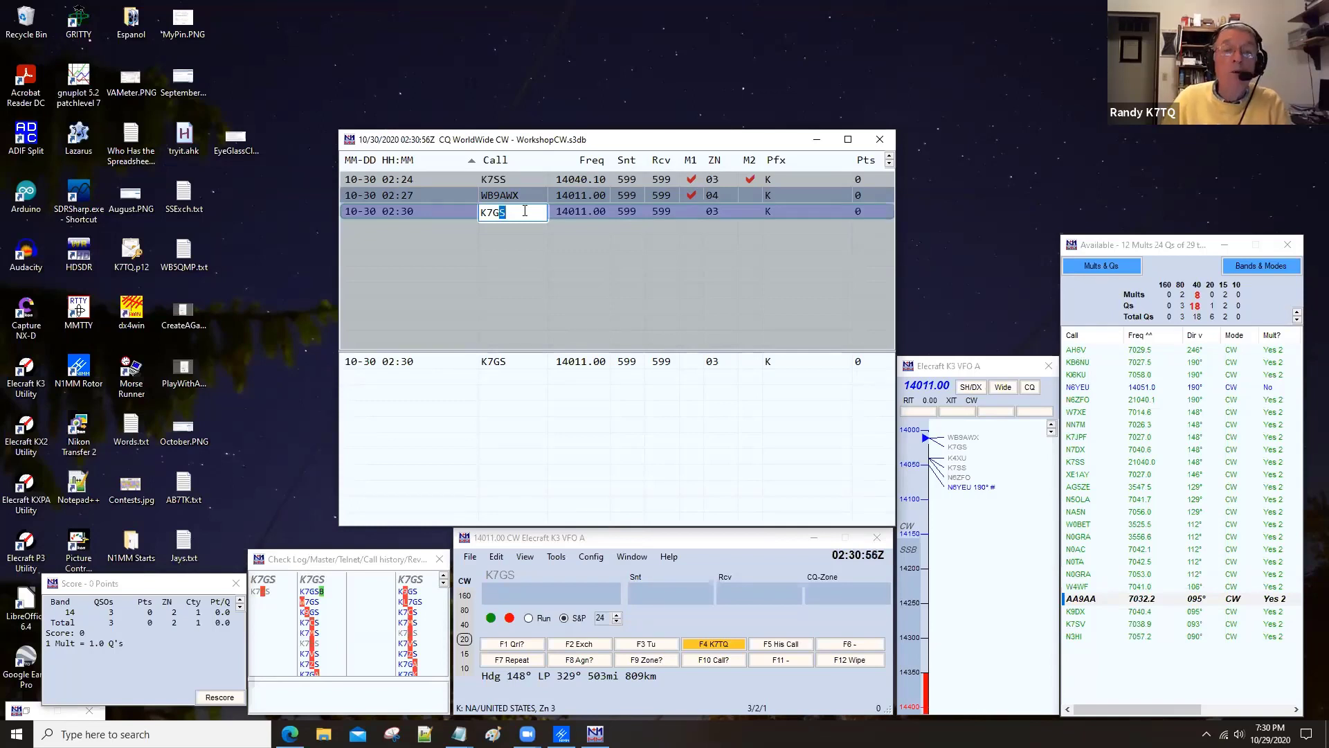
{"action": "type", "text": "H"}
{"action": "key", "text": "Return"}
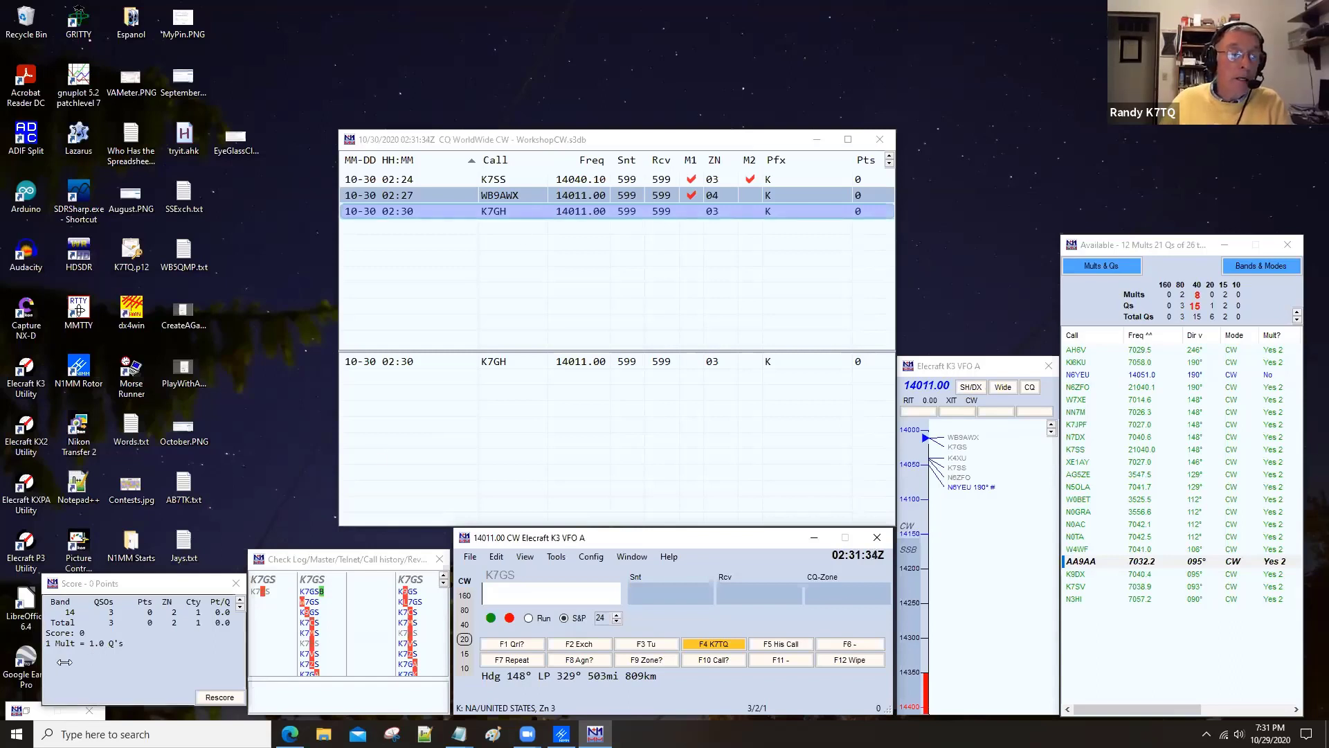
Restore the minimized Telnet window, examine the incoming cluster spots, and minimize it again.
{"action": "left_click", "coordinate": [24, 710]}
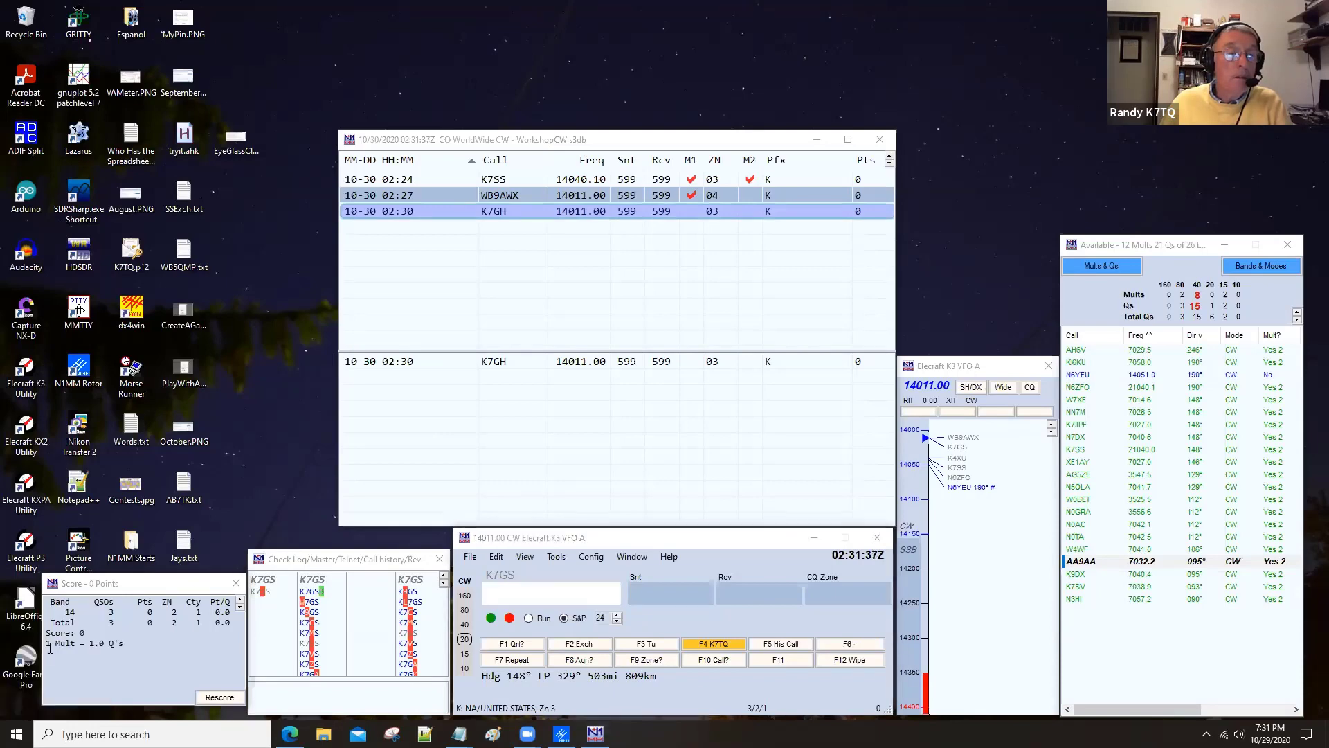
{"action": "left_click", "coordinate": [51, 195]}
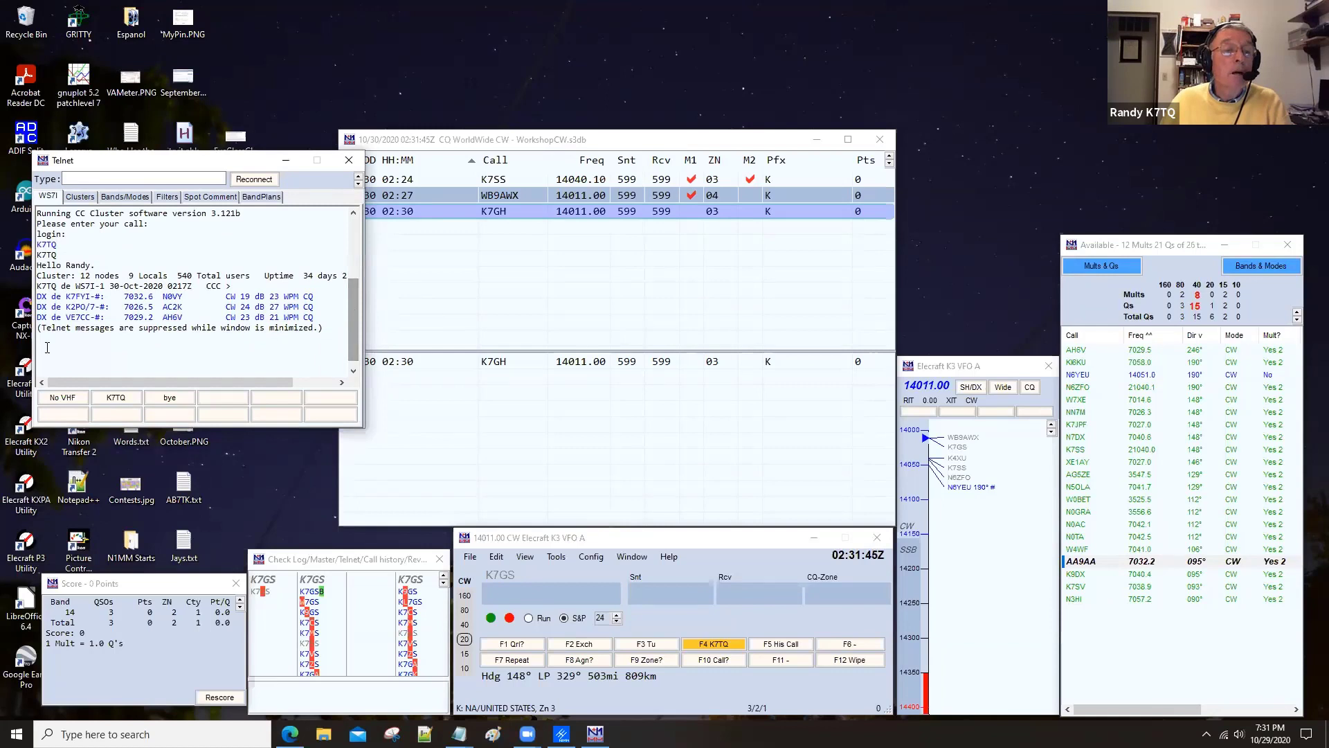
{"action": "left_click", "coordinate": [312, 231]}
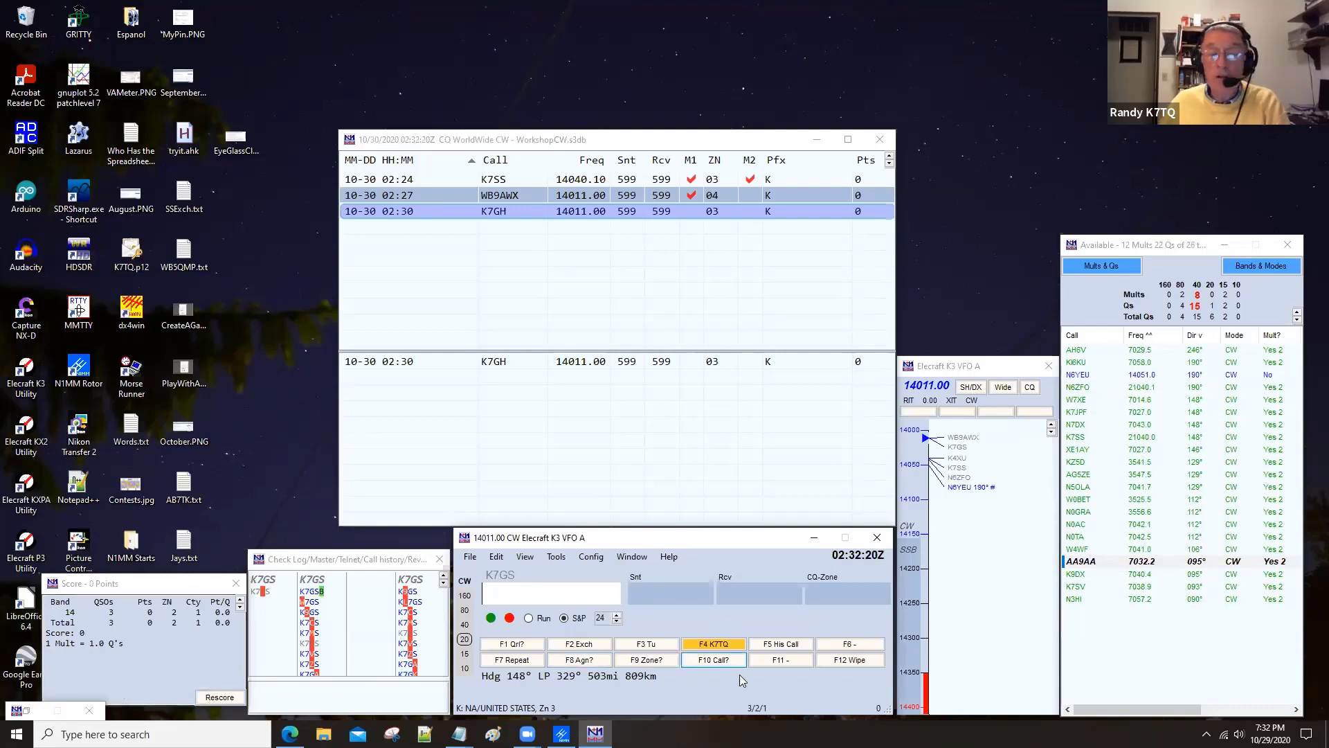
Turn the antenna toward the heading for the partial callsign LU8, and clear the callsign entry.
{"action": "mouse_move", "coordinate": [753, 710]}
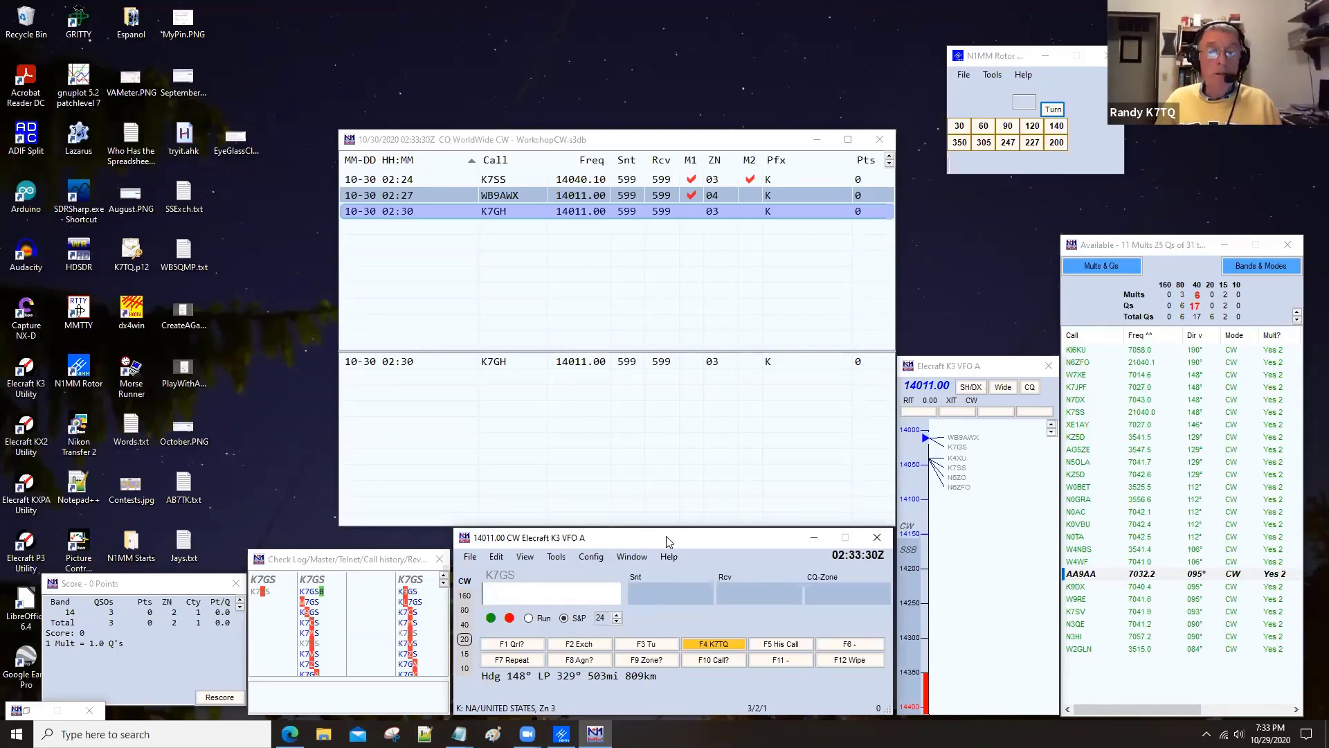
{"action": "type", "text": "LU8"}
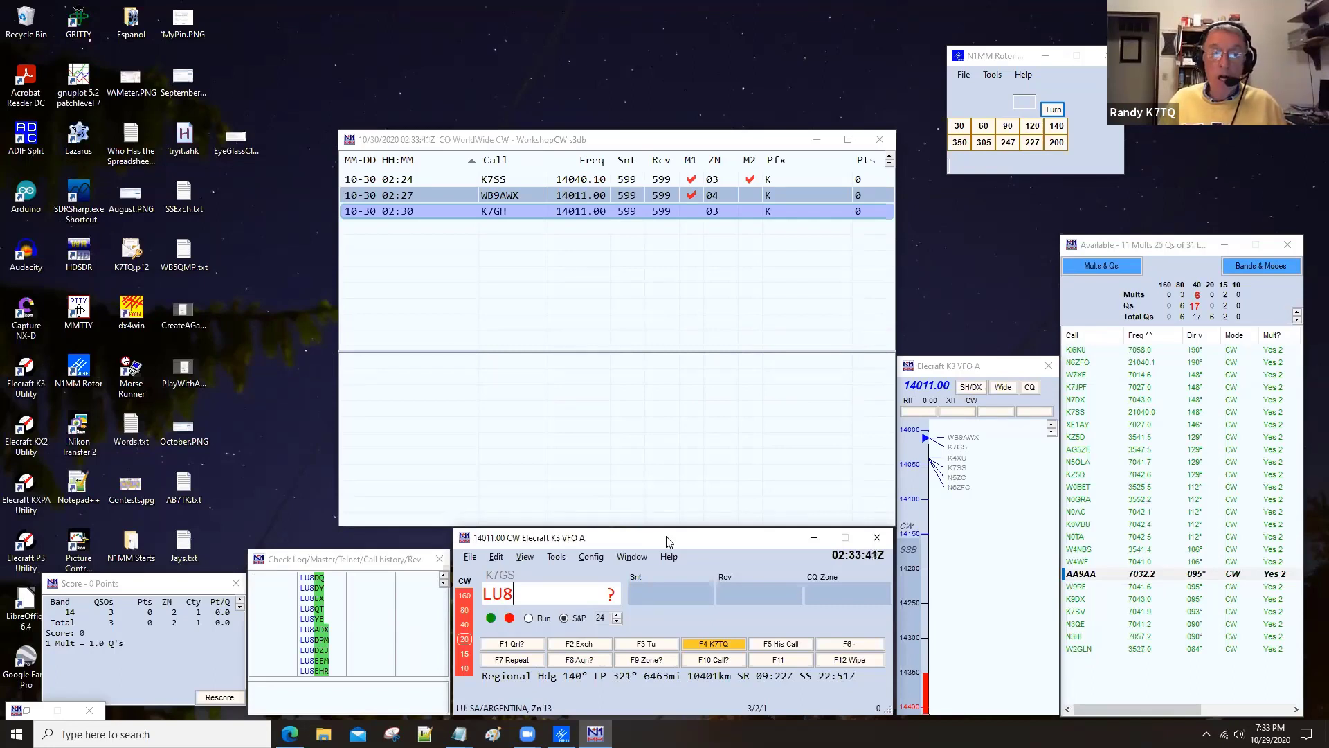
{"action": "key", "text": "alt+j"}
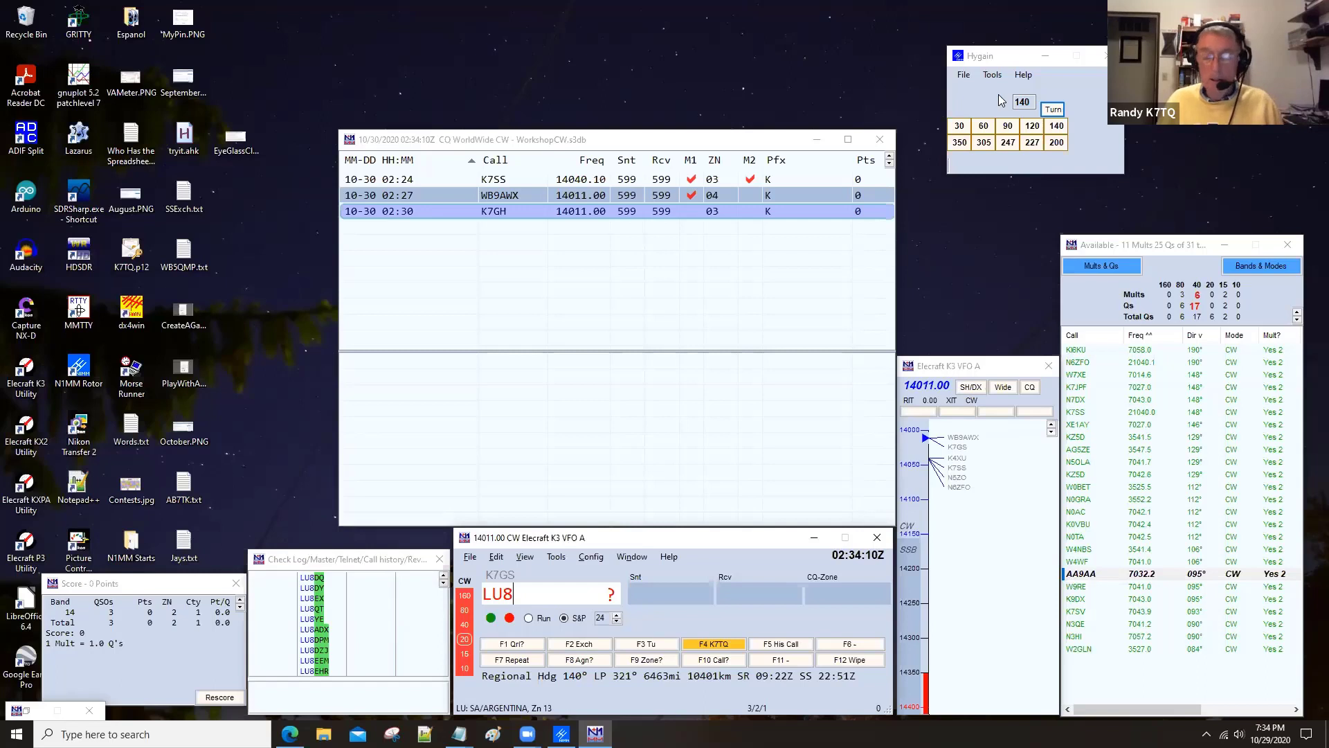
{"action": "key", "text": "BackSpace"}
{"action": "key", "text": "BackSpace"}
{"action": "key", "text": "BackSpace"}
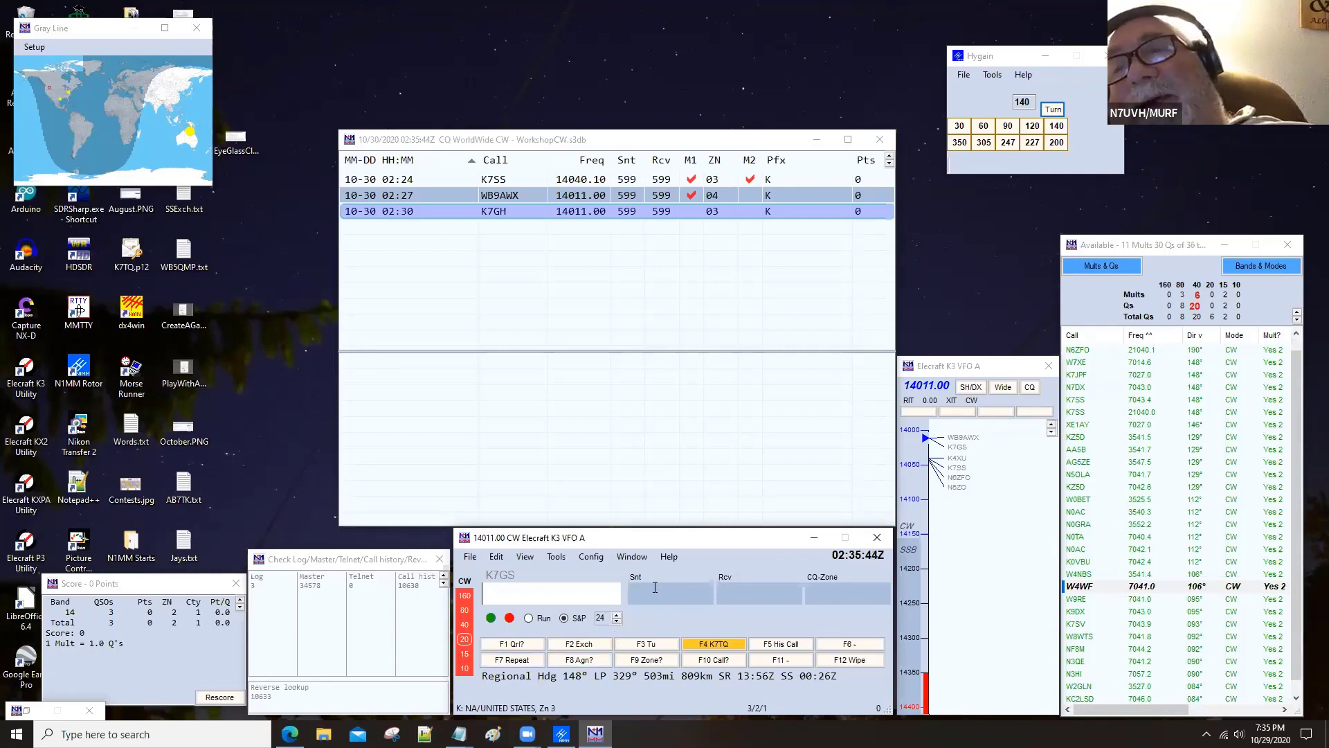
Open the Zones multiplier window.
{"action": "left_click", "coordinate": [646, 562]}
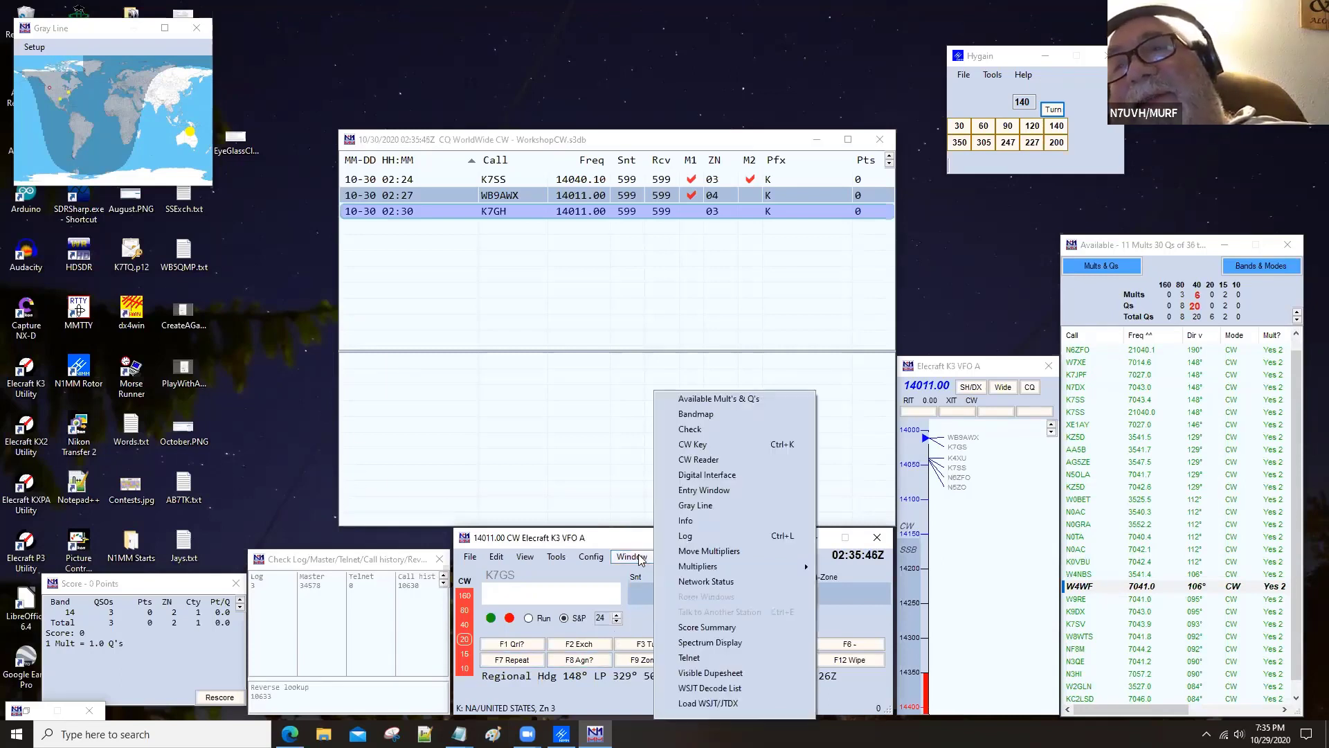
{"action": "left_click", "coordinate": [692, 694]}
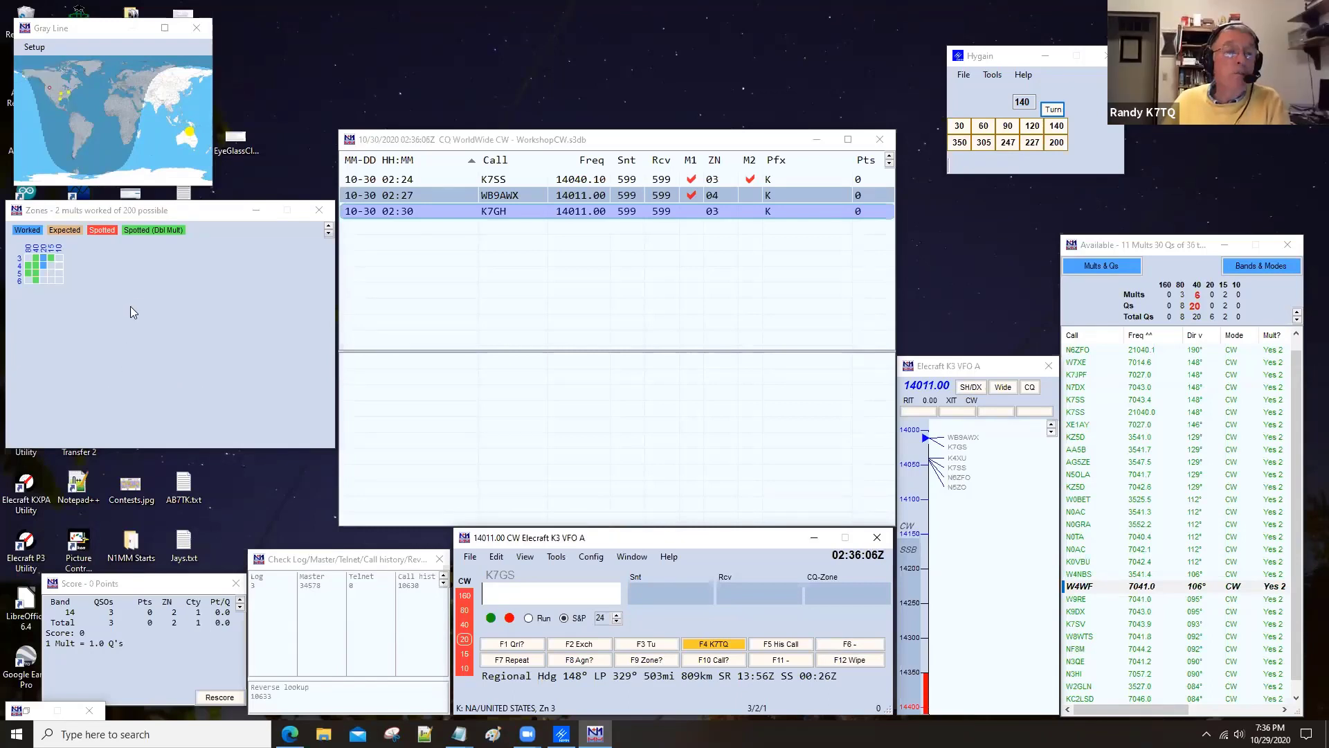
{"action": "left_click", "coordinate": [633, 557]}
{"action": "mouse_move", "coordinate": [710, 566]}
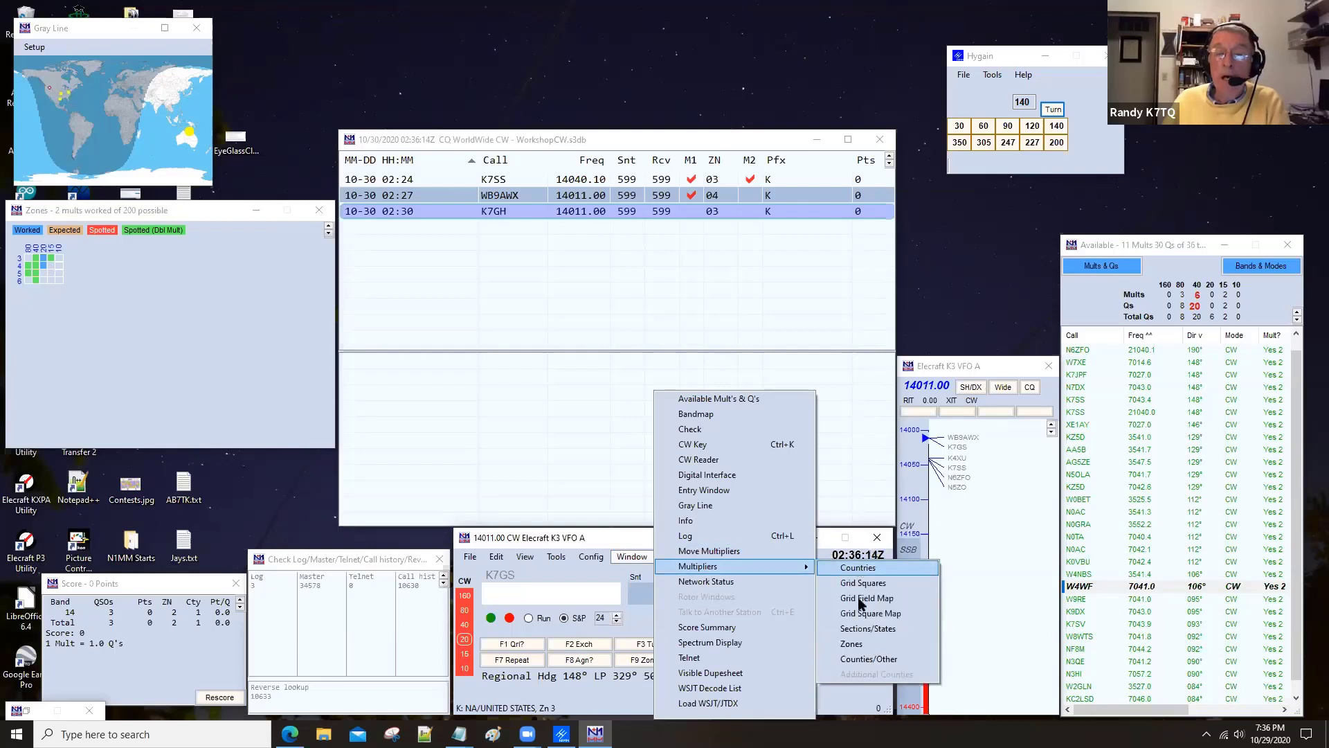
{"action": "left_click", "coordinate": [858, 643]}
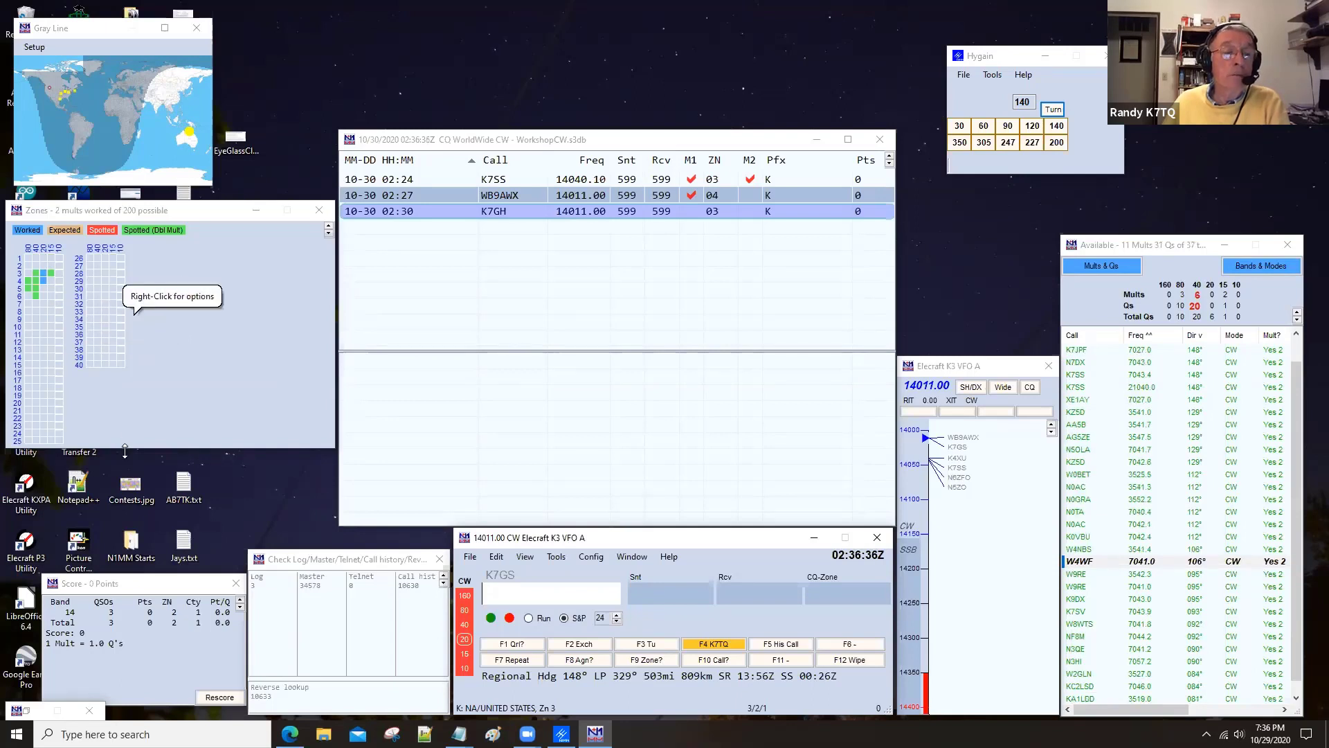
Make the Zones window taller and clear its expected multiplier list.
{"action": "left_click_drag", "start_coordinate": [126, 453], "coordinate": [120, 502]}
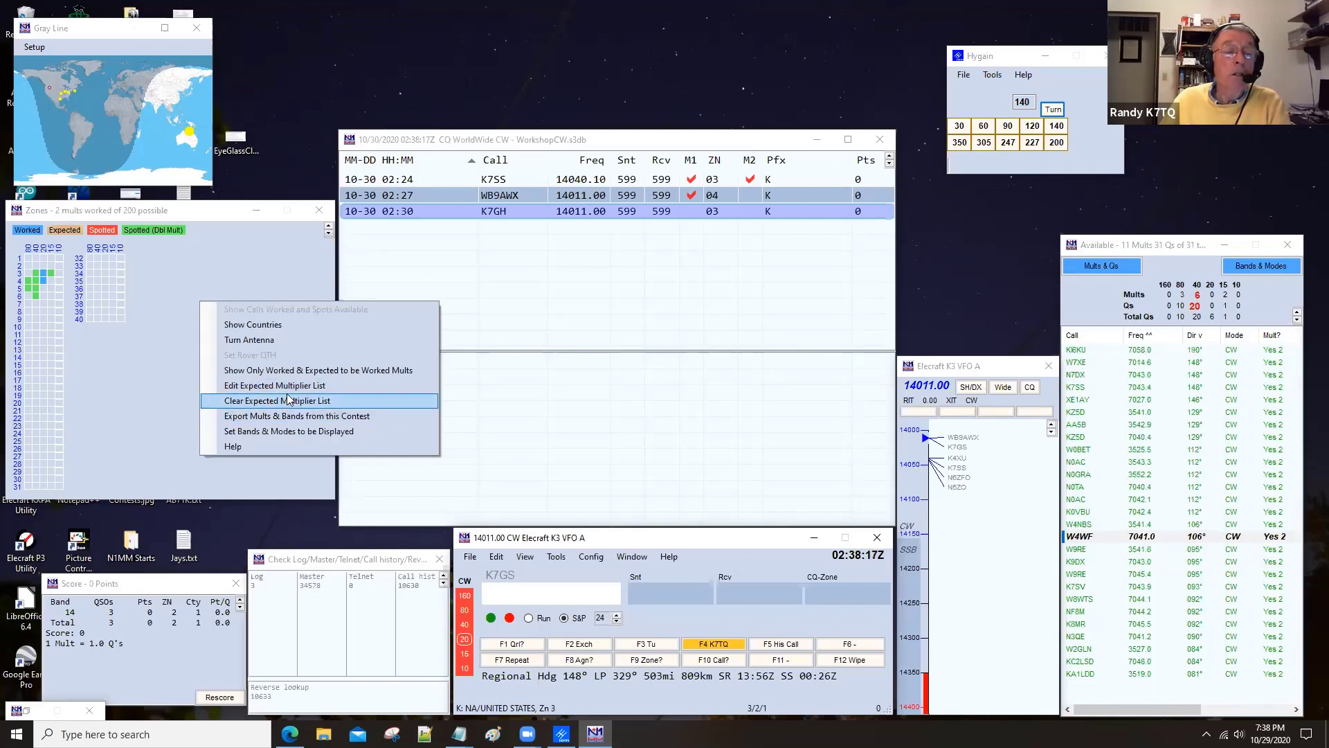
{"action": "left_click", "coordinate": [289, 400]}
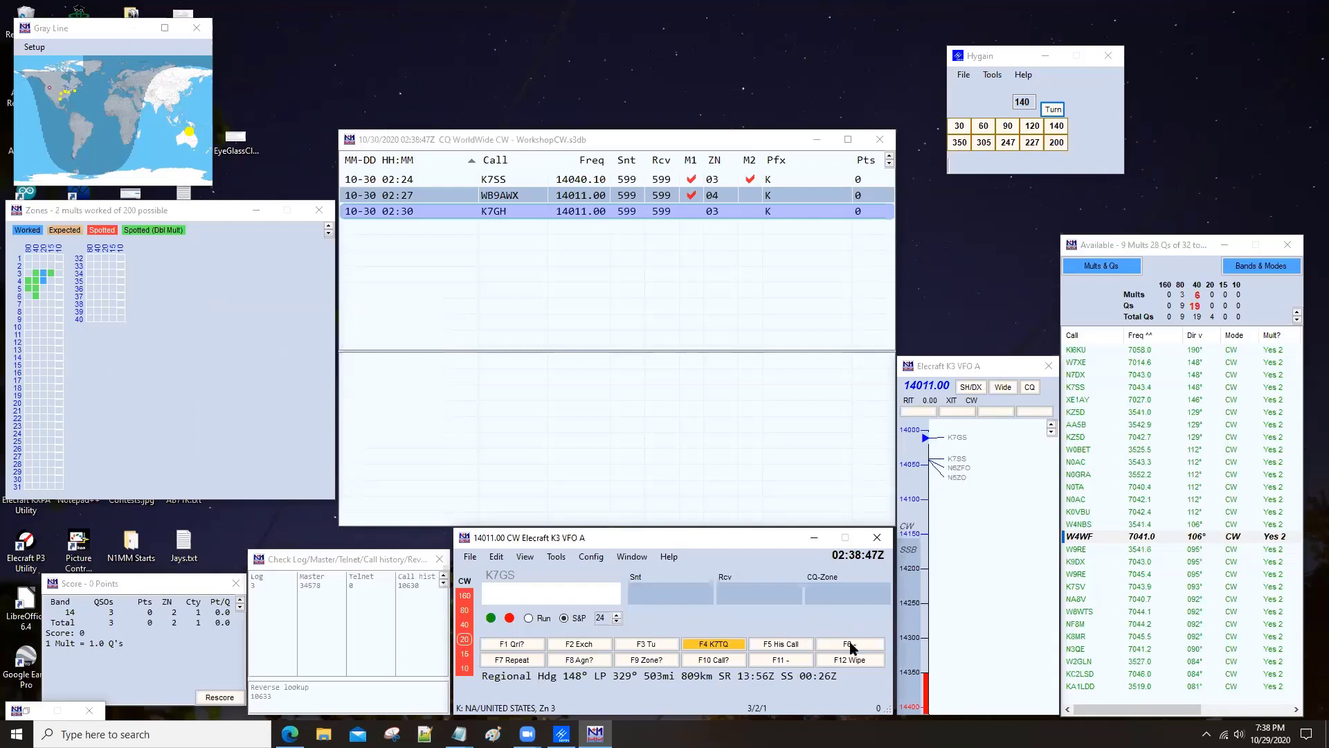
{"action": "left_click", "coordinate": [469, 560]}
{"action": "left_click", "coordinate": [488, 547]}
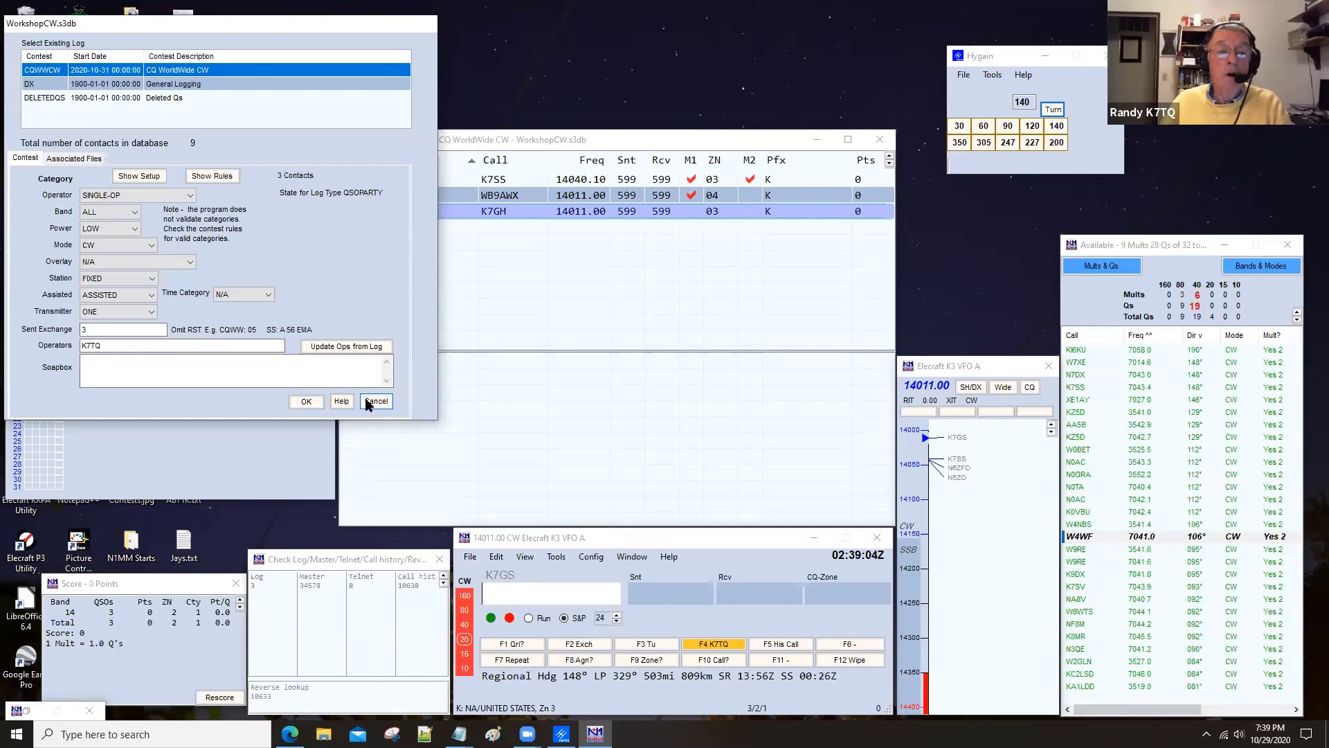
{"action": "left_click", "coordinate": [367, 402]}
Start creating a new log in the WorkshopCW.s3db database.
{"action": "left_click", "coordinate": [470, 558]}
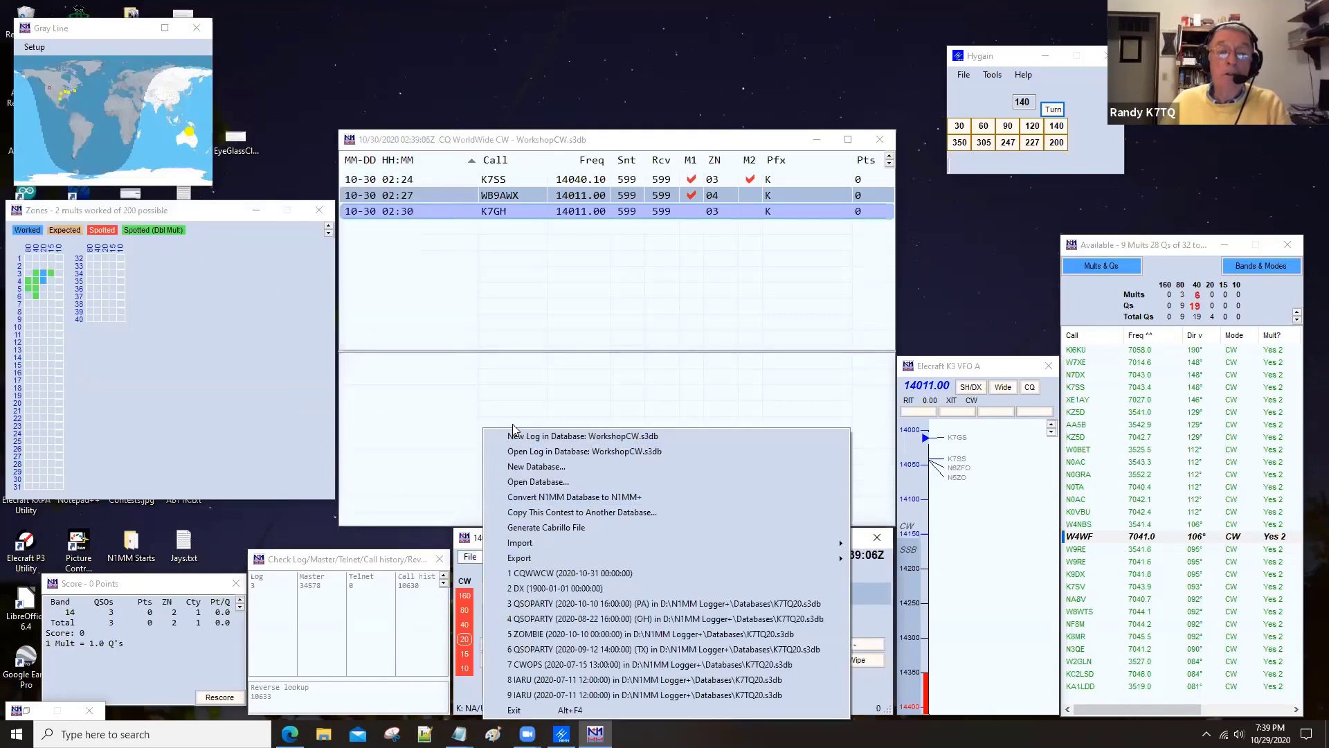
{"action": "left_click", "coordinate": [520, 443]}
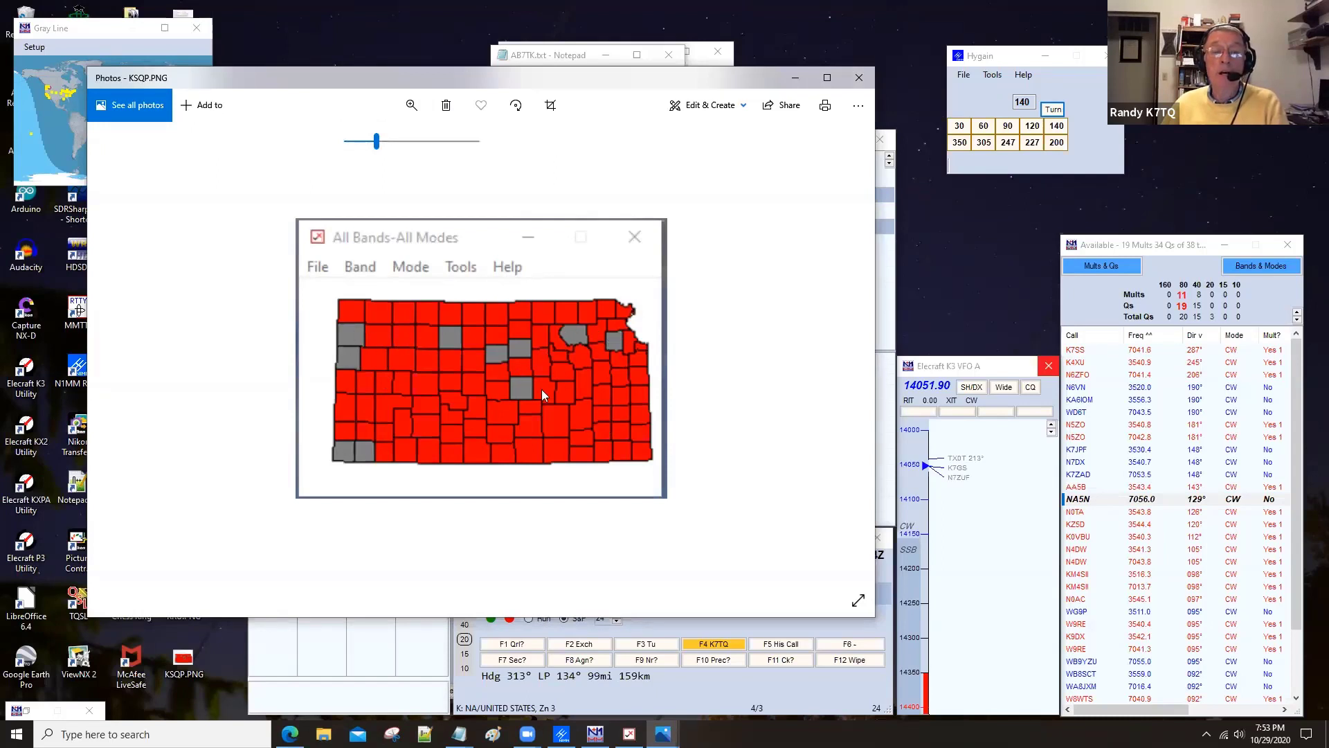
Close the KSQP.PNG county map image in Photos.
{"action": "key", "text": "alt+F4"}
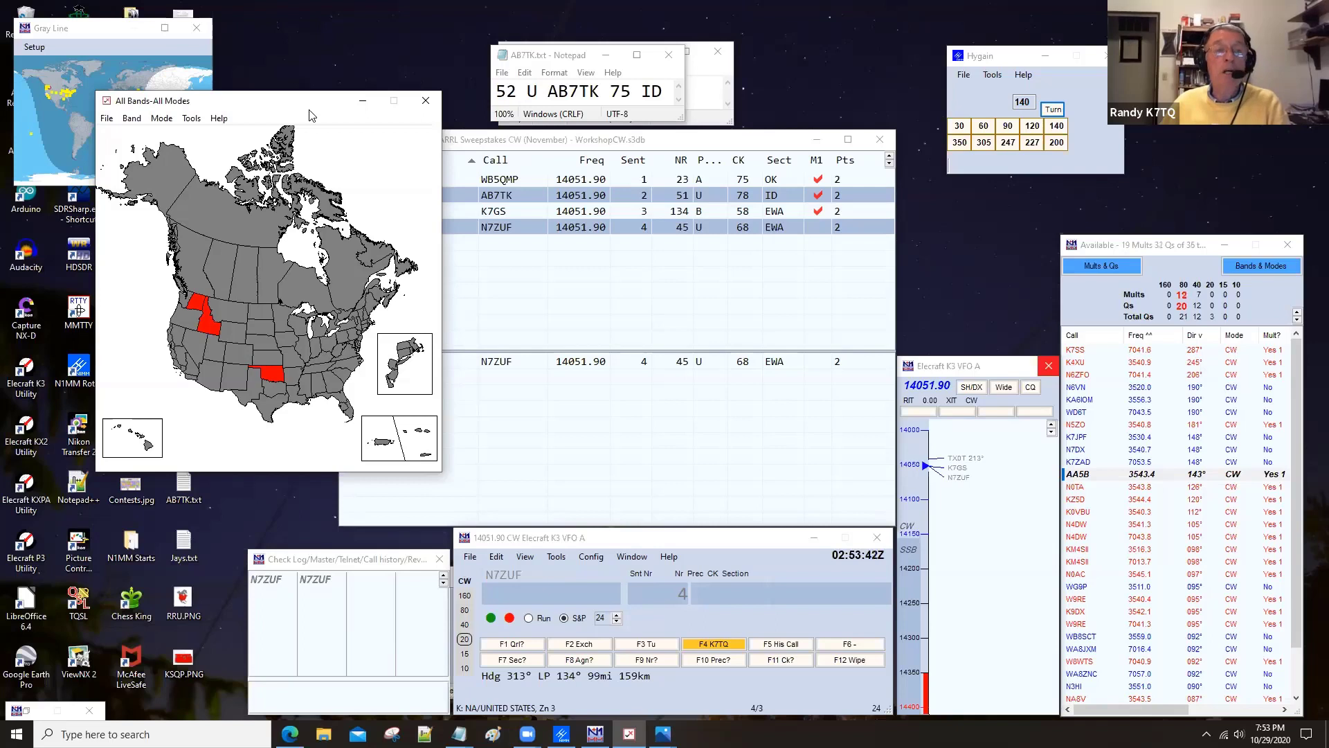